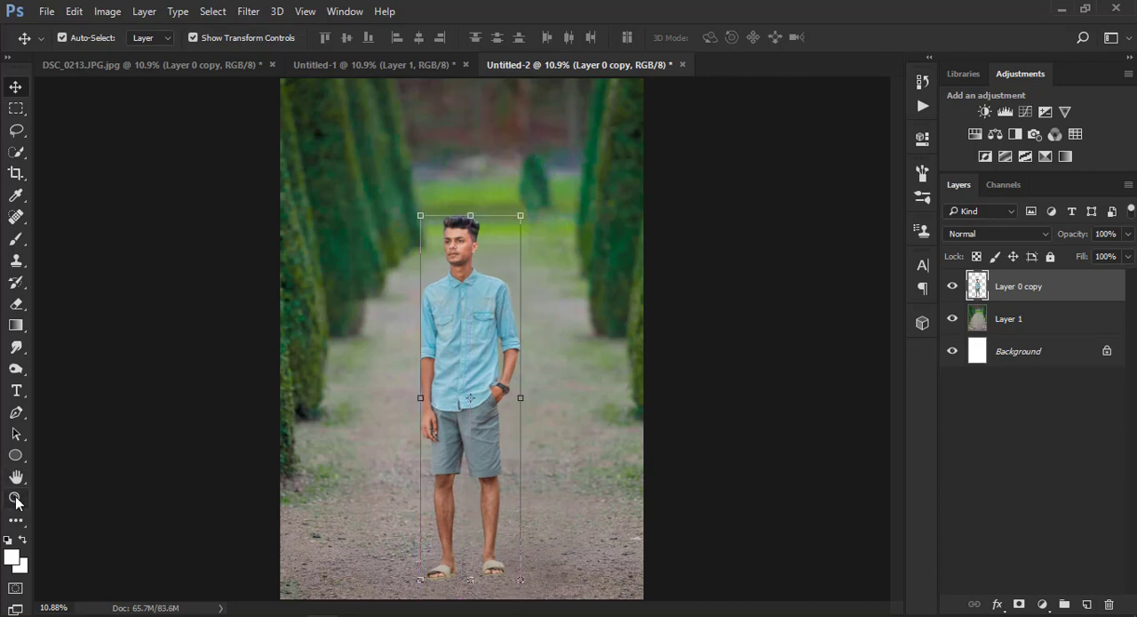
Examine the man-on-path composite at full size and up close, and check the background-only document Untitled-1
{"action": "left_click", "coordinate": [16, 500]}
{"action": "right_click", "coordinate": [469, 238]}
{"action": "left_click", "coordinate": [491, 248]}
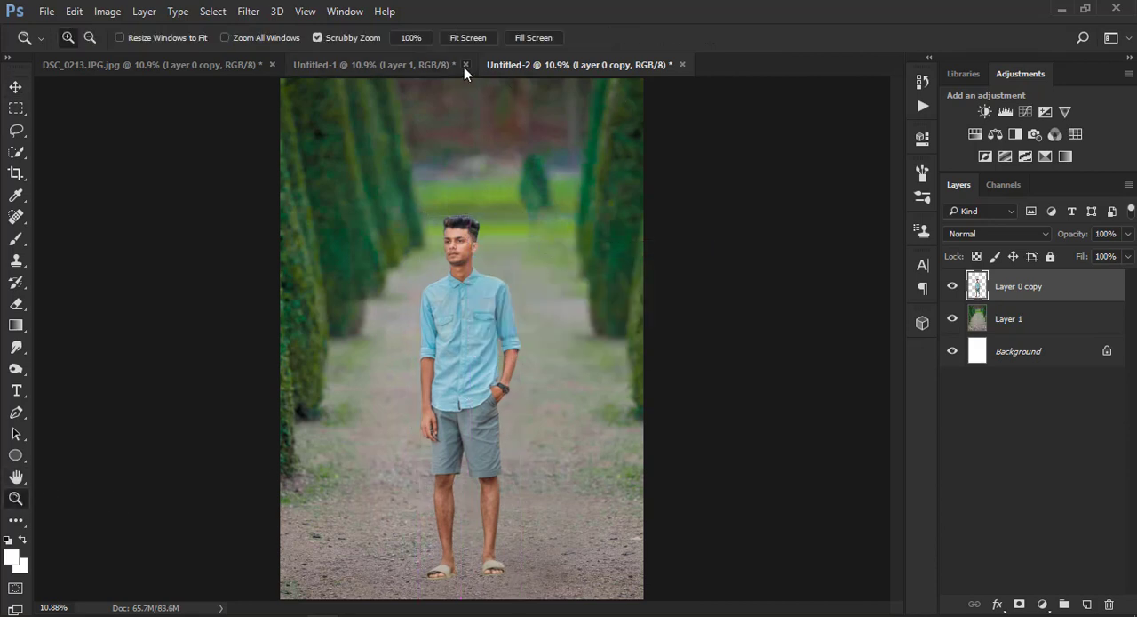
{"action": "left_click", "coordinate": [466, 65]}
{"action": "left_click", "coordinate": [647, 248]}
{"action": "right_click", "coordinate": [481, 237]}
{"action": "left_click", "coordinate": [498, 248]}
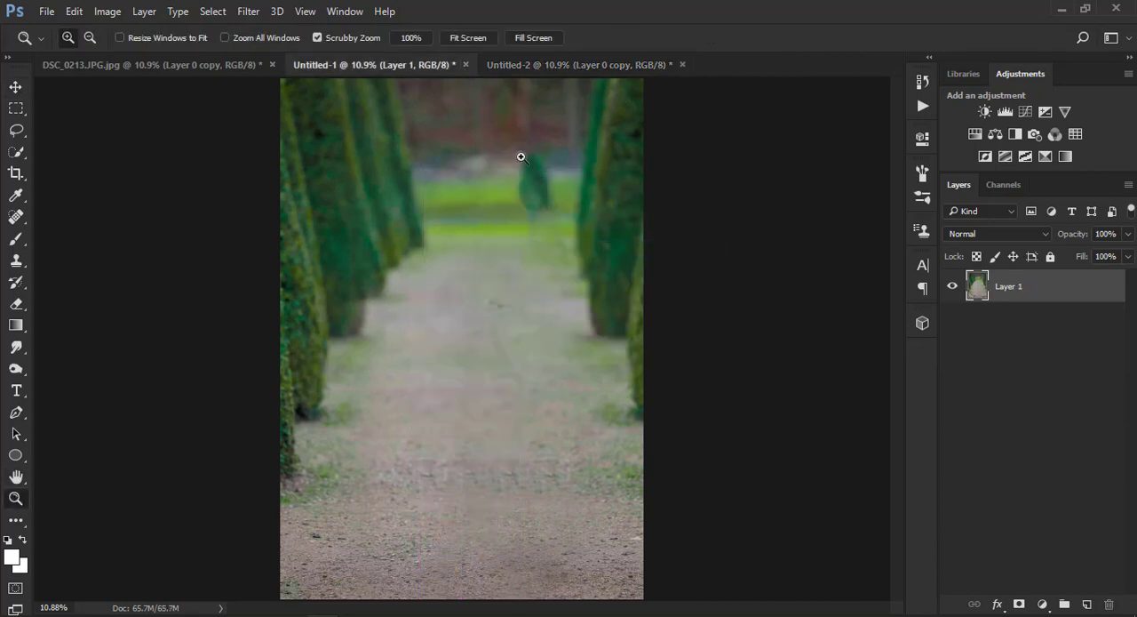
{"action": "left_click", "coordinate": [542, 64]}
{"action": "right_click", "coordinate": [499, 177]}
{"action": "left_click", "coordinate": [515, 189]}
{"action": "key", "text": "ctrl+plus"}
{"action": "key", "text": "ctrl+plus"}
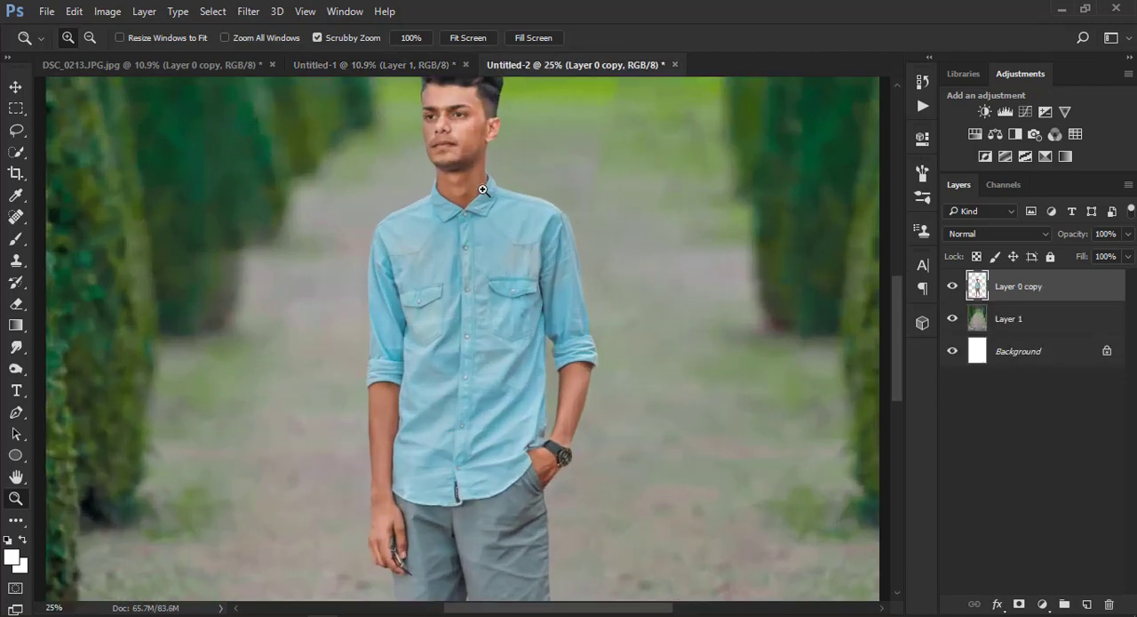
{"action": "right_click", "coordinate": [508, 186]}
{"action": "left_click", "coordinate": [528, 213]}
Unlock the white Background layer and make the garden path layer, Layer 1, active
{"action": "left_click", "coordinate": [1016, 325]}
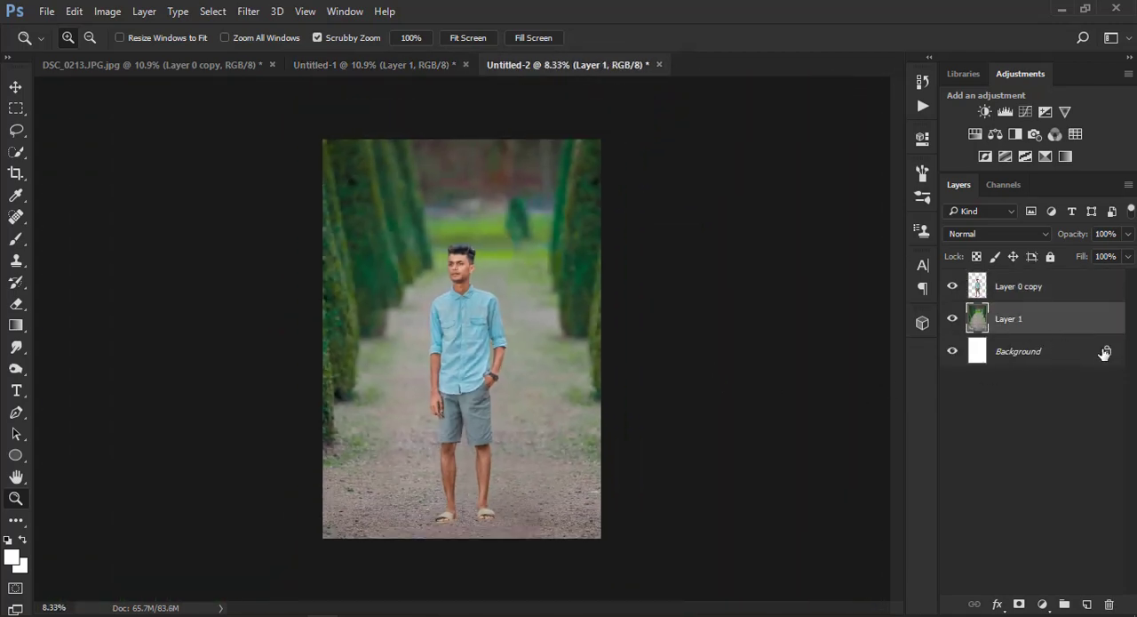
{"action": "left_click", "coordinate": [1106, 351]}
{"action": "left_click", "coordinate": [1033, 322]}
{"action": "key", "text": "ctrl+0"}
Open the path layer in the Camera Raw Filter and set HSL saturation to Greens +100, Yellows -100 and Aquas at maximum
{"action": "left_click", "coordinate": [249, 12]}
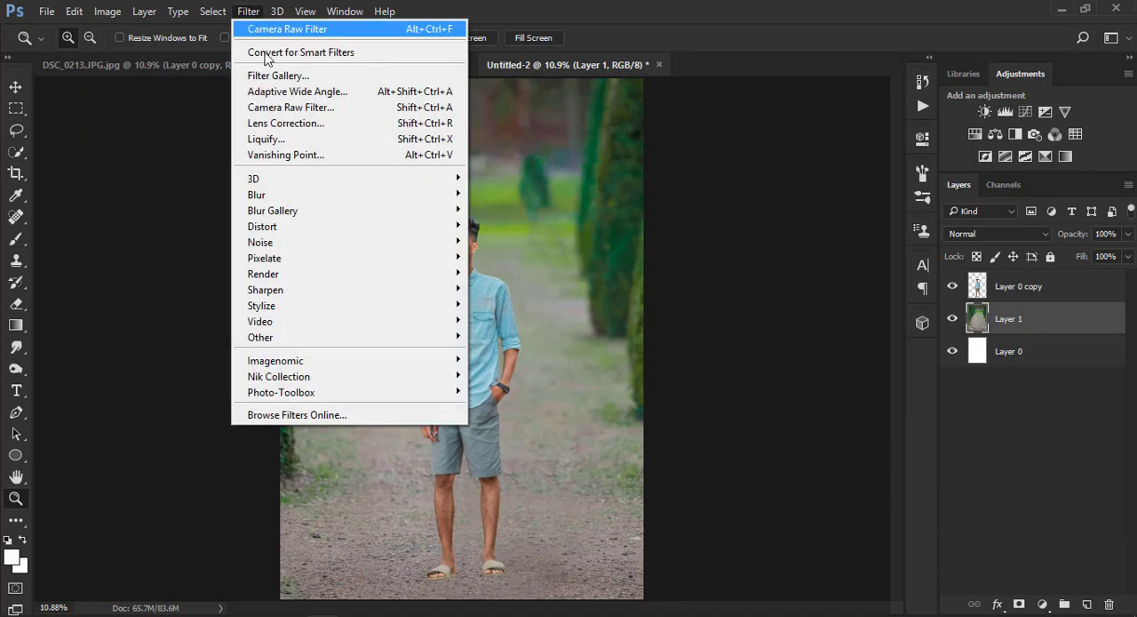
{"action": "mouse_move", "coordinate": [414, 210]}
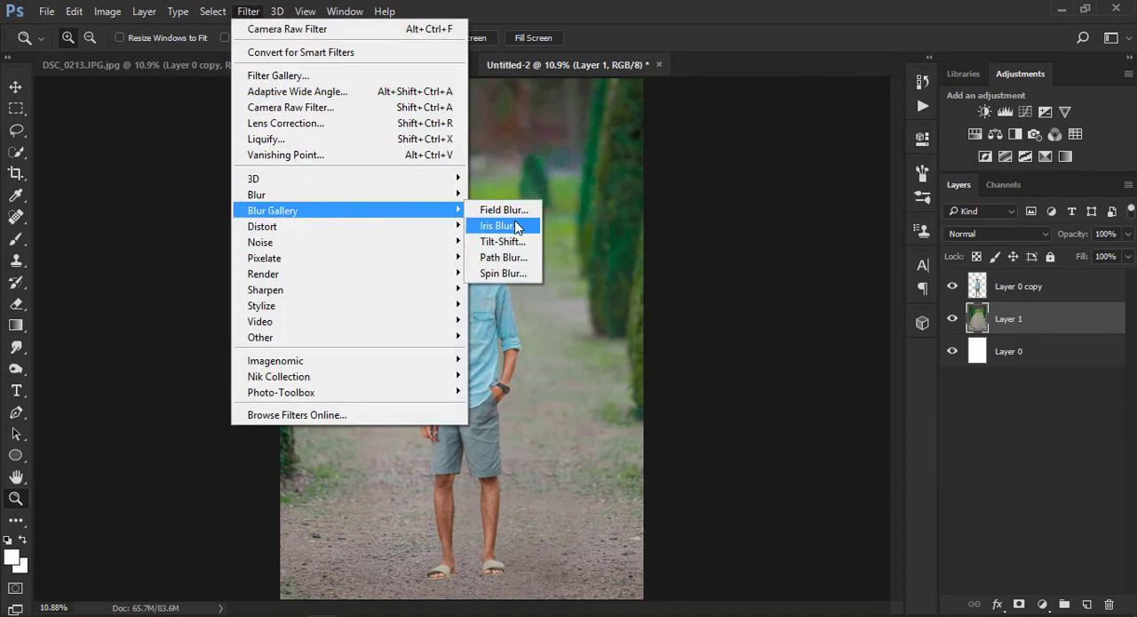
{"action": "left_click", "coordinate": [351, 108]}
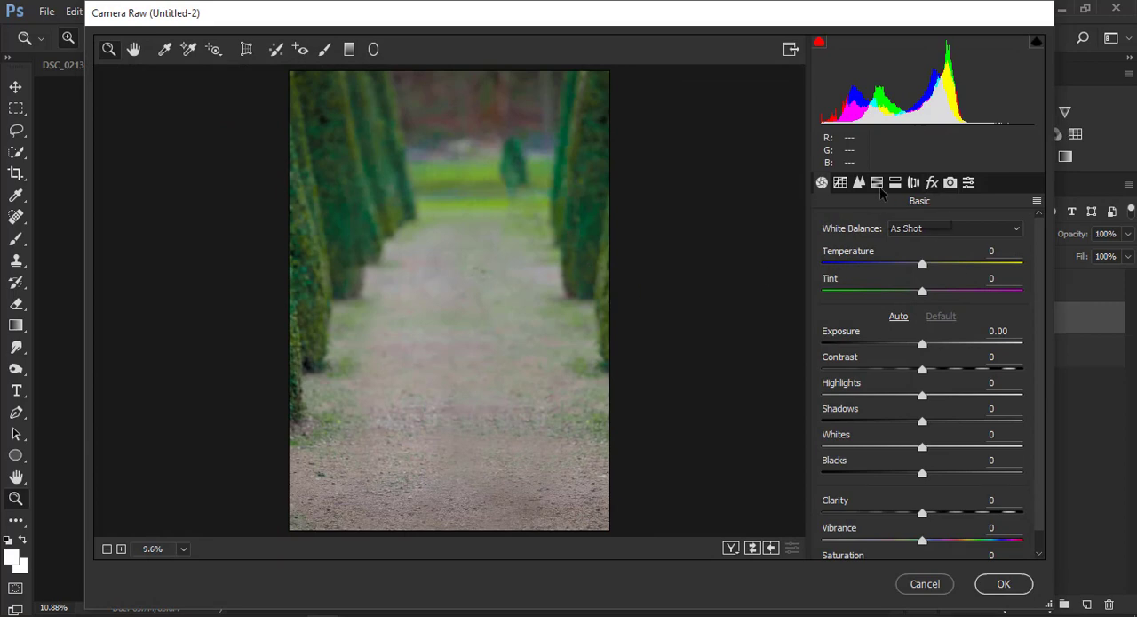
{"action": "left_click", "coordinate": [878, 185]}
{"action": "left_click_drag", "start_coordinate": [929, 392], "coordinate": [1031, 395]}
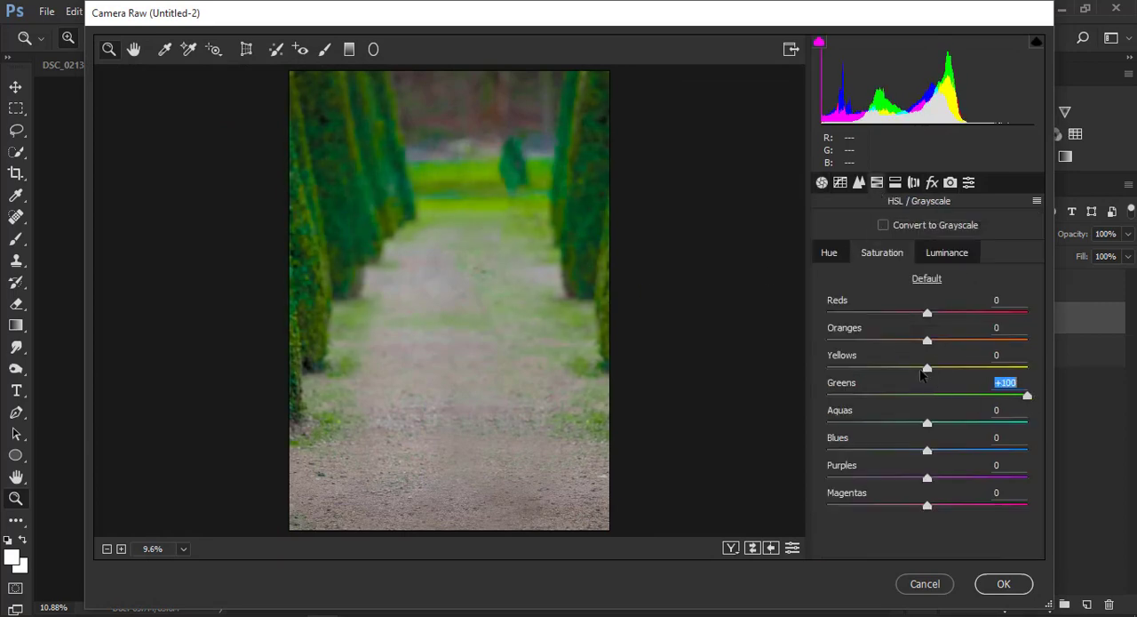
{"action": "left_click_drag", "start_coordinate": [928, 366], "coordinate": [798, 375]}
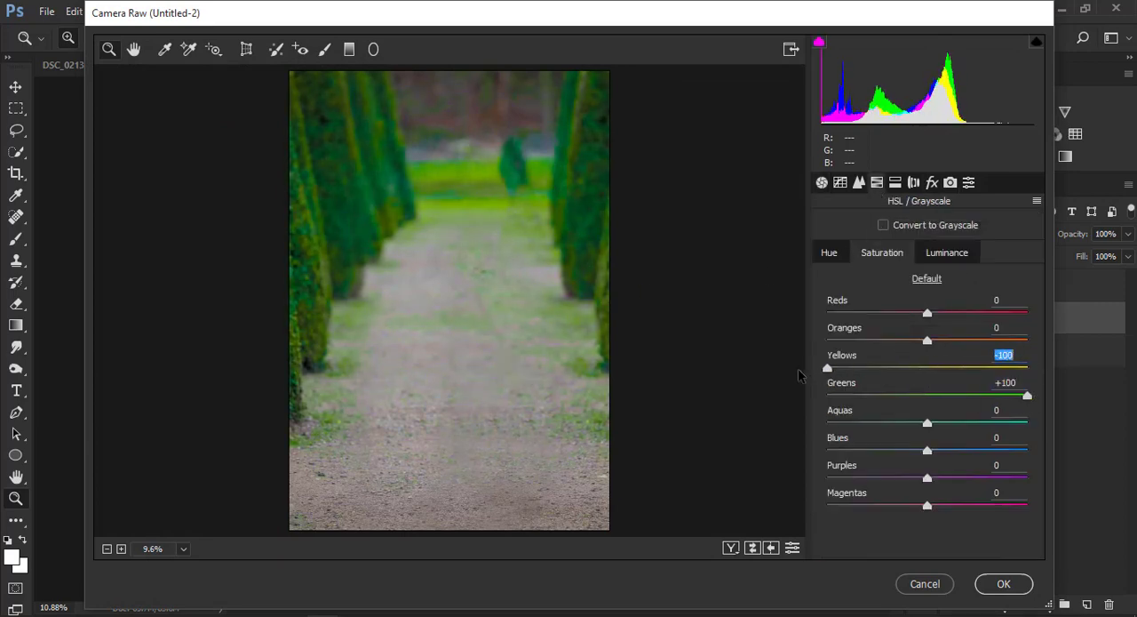
{"action": "left_click_drag", "start_coordinate": [935, 423], "coordinate": [1051, 423]}
Set HSL hues to Yellows +97, Greens -12, Aquas -44 and a lower Blues, raise Blues saturation, and apply the filter
{"action": "left_click", "coordinate": [835, 258]}
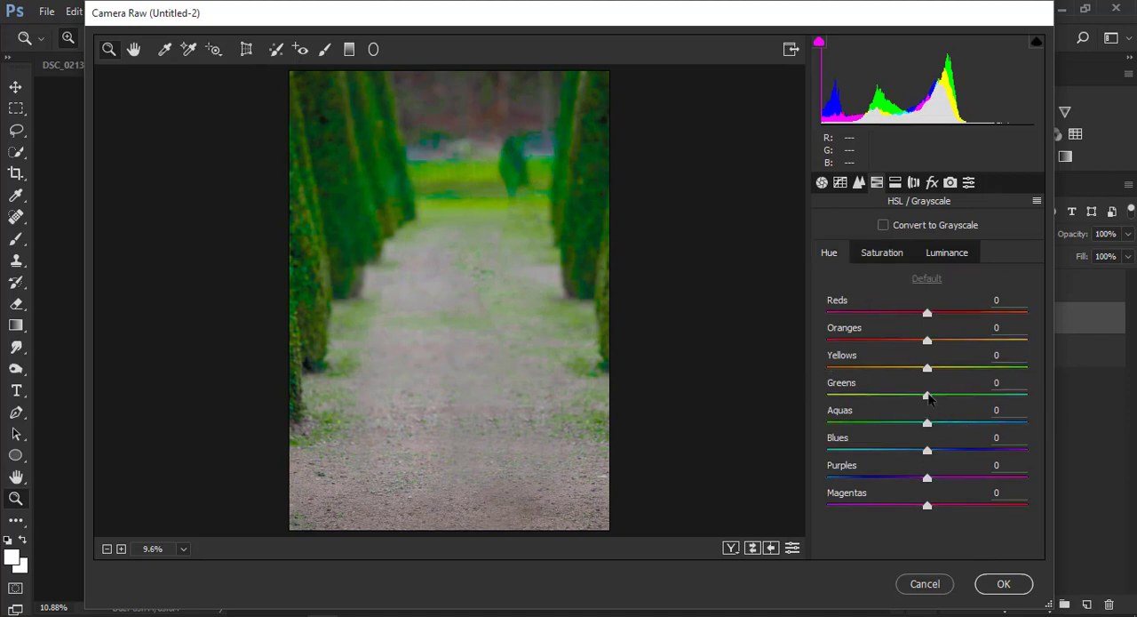
{"action": "left_click_drag", "start_coordinate": [927, 394], "coordinate": [1020, 373]}
{"action": "left_click_drag", "start_coordinate": [940, 395], "coordinate": [875, 420]}
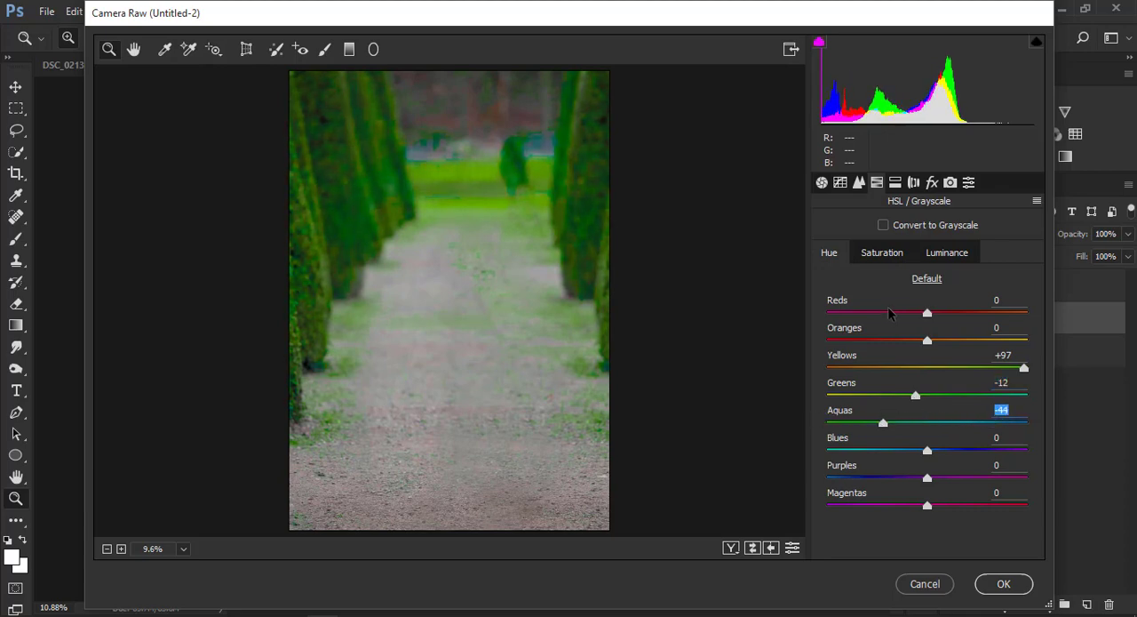
{"action": "left_click_drag", "start_coordinate": [929, 451], "coordinate": [853, 452]}
{"action": "left_click", "coordinate": [882, 252]}
{"action": "left_click_drag", "start_coordinate": [945, 451], "coordinate": [1021, 450]}
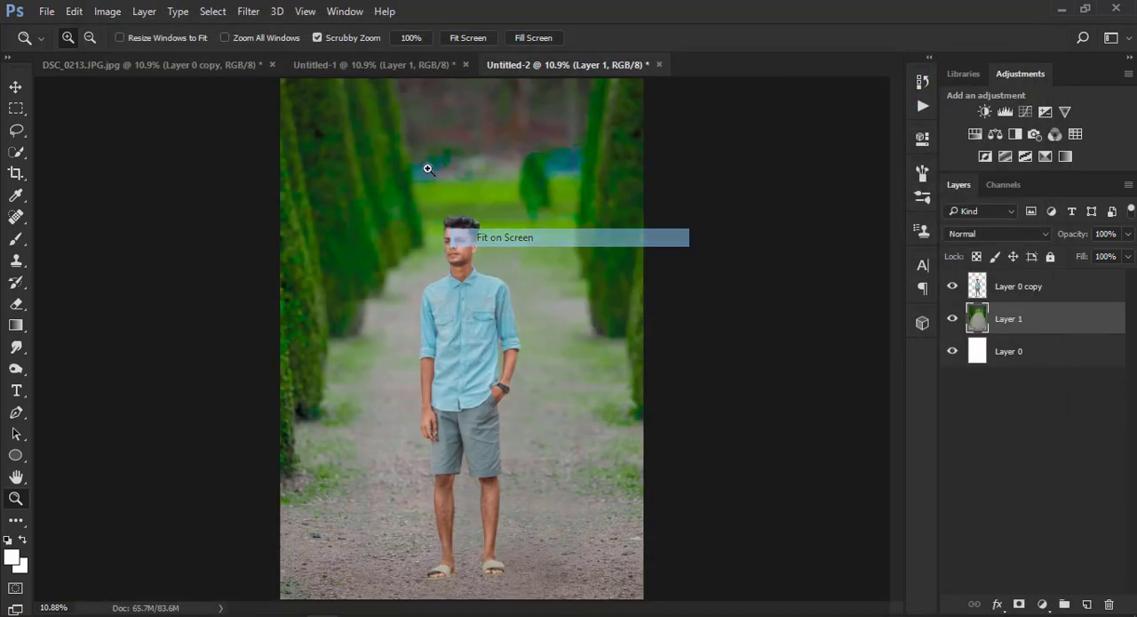
Apply a 74 px Tilt-Shift blur to the path layer with the focus area centred on the ground at the man's feet
{"action": "left_click", "coordinate": [248, 11]}
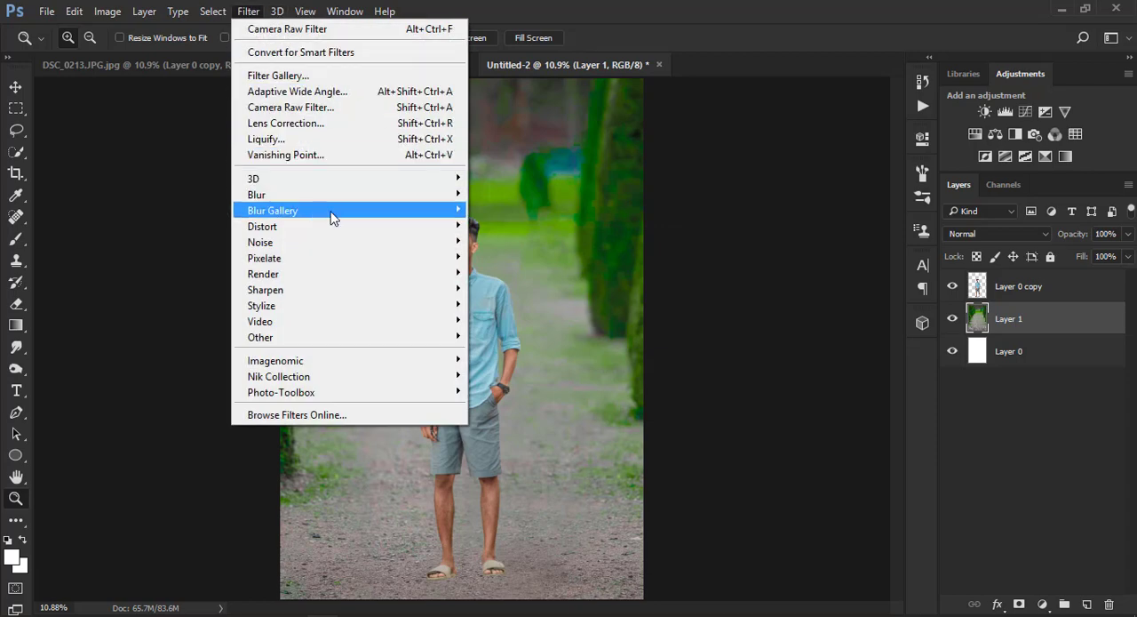
{"action": "left_click", "coordinate": [512, 246]}
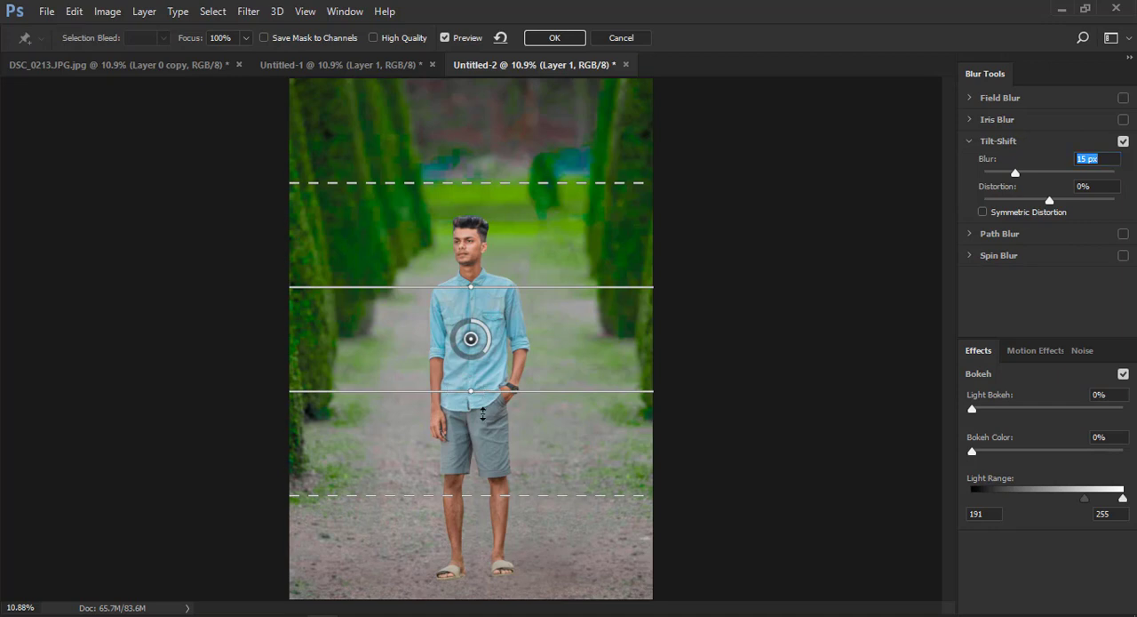
{"action": "left_click_drag", "start_coordinate": [471, 338], "coordinate": [456, 579]}
{"action": "left_click_drag", "start_coordinate": [1015, 173], "coordinate": [1043, 173]}
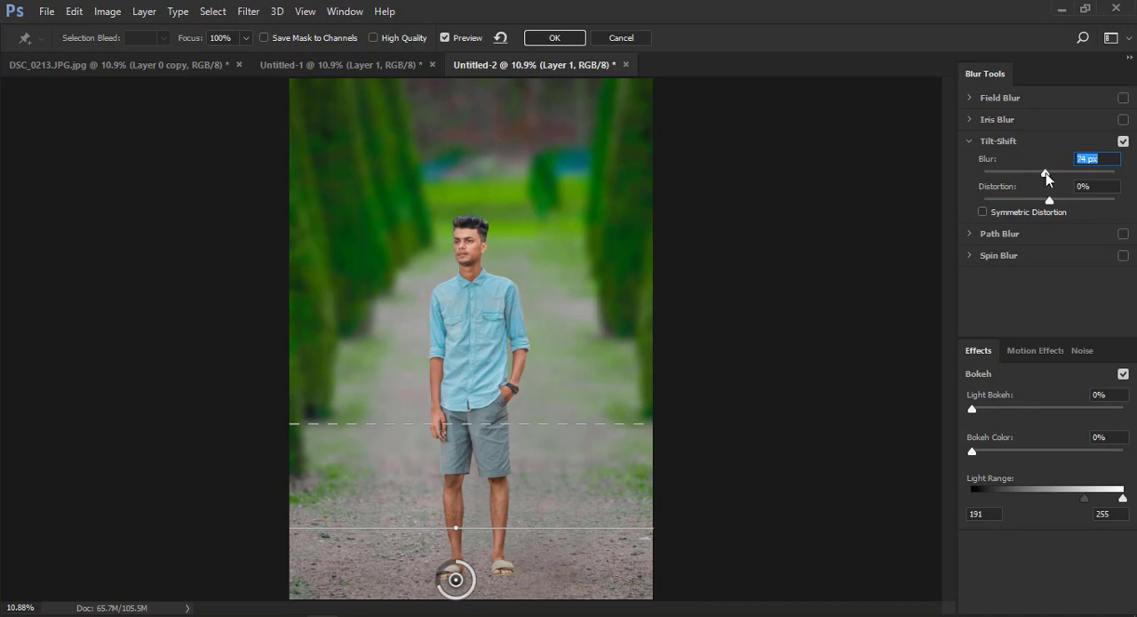
{"action": "left_click_drag", "start_coordinate": [517, 562], "coordinate": [517, 571]}
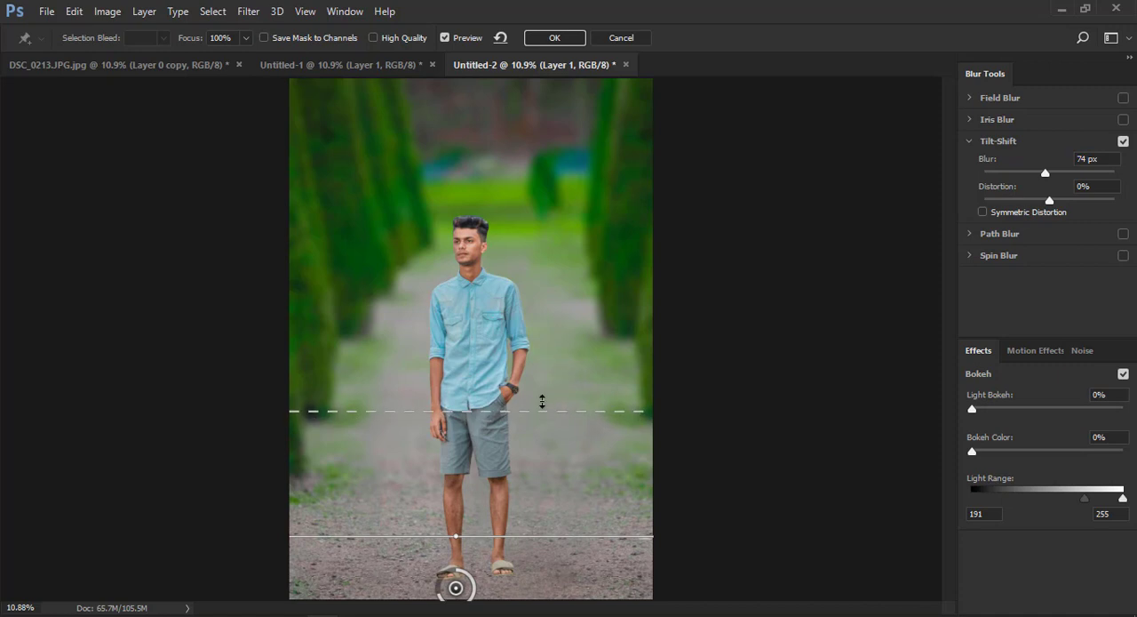
{"action": "left_click", "coordinate": [544, 38]}
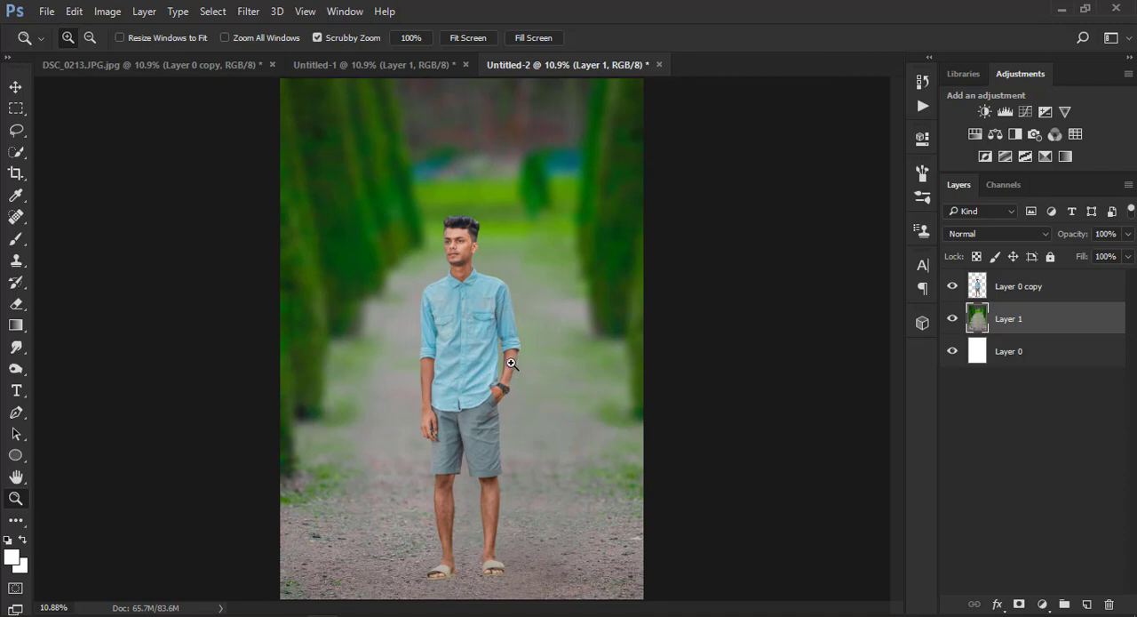
Erase the leftover fringe along the edge of the man's face on Layer 0 copy with a 20 px Eraser
{"action": "left_click_drag", "start_coordinate": [451, 231], "coordinate": [484, 268]}
{"action": "left_click", "coordinate": [456, 327]}
{"action": "left_click", "coordinate": [995, 292]}
{"action": "left_click_drag", "start_coordinate": [534, 363], "coordinate": [587, 249]}
{"action": "left_click", "coordinate": [18, 306]}
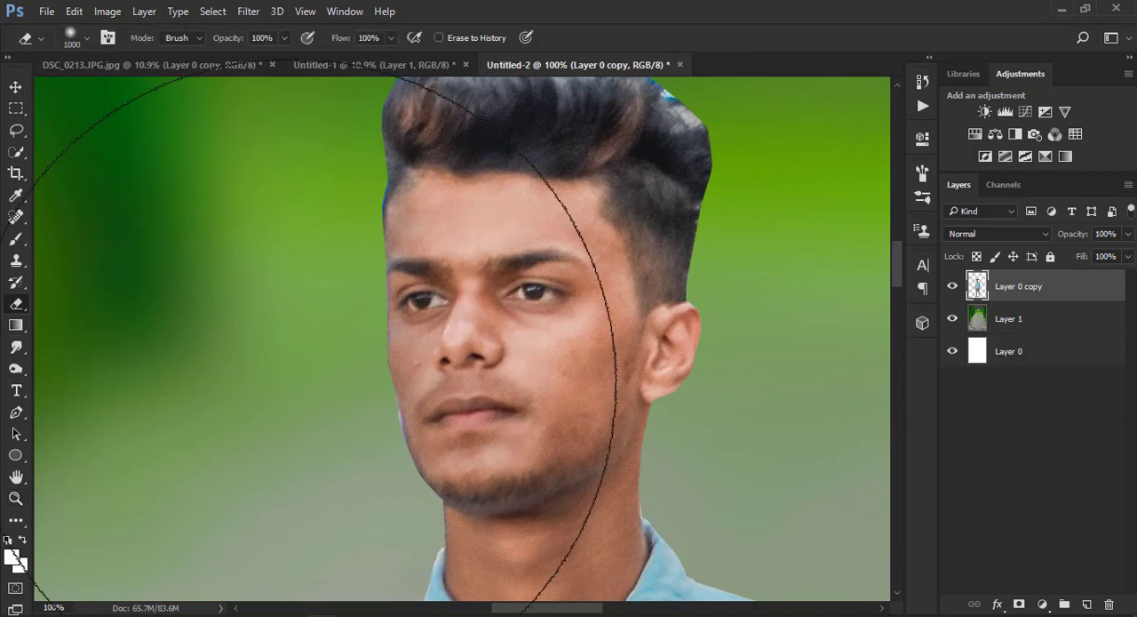
{"action": "key", "text": "bracketleft"}
{"action": "key", "text": "bracketleft"}
{"action": "key", "text": "bracketleft"}
{"action": "key", "text": "bracketleft"}
{"action": "key", "text": "bracketleft"}
{"action": "key", "text": "bracketleft"}
{"action": "key", "text": "bracketleft"}
{"action": "key", "text": "bracketleft"}
{"action": "key", "text": "bracketleft"}
{"action": "key", "text": "bracketleft"}
{"action": "key", "text": "bracketleft"}
{"action": "key", "text": "bracketleft"}
{"action": "key", "text": "bracketleft"}
{"action": "key", "text": "bracketleft"}
{"action": "key", "text": "bracketleft"}
{"action": "key", "text": "bracketleft"}
{"action": "key", "text": "bracketleft"}
{"action": "key", "text": "bracketleft"}
{"action": "key", "text": "bracketleft"}
{"action": "key", "text": "ctrl+plus"}
{"action": "key", "text": "bracketleft"}
{"action": "key", "text": "bracketleft"}
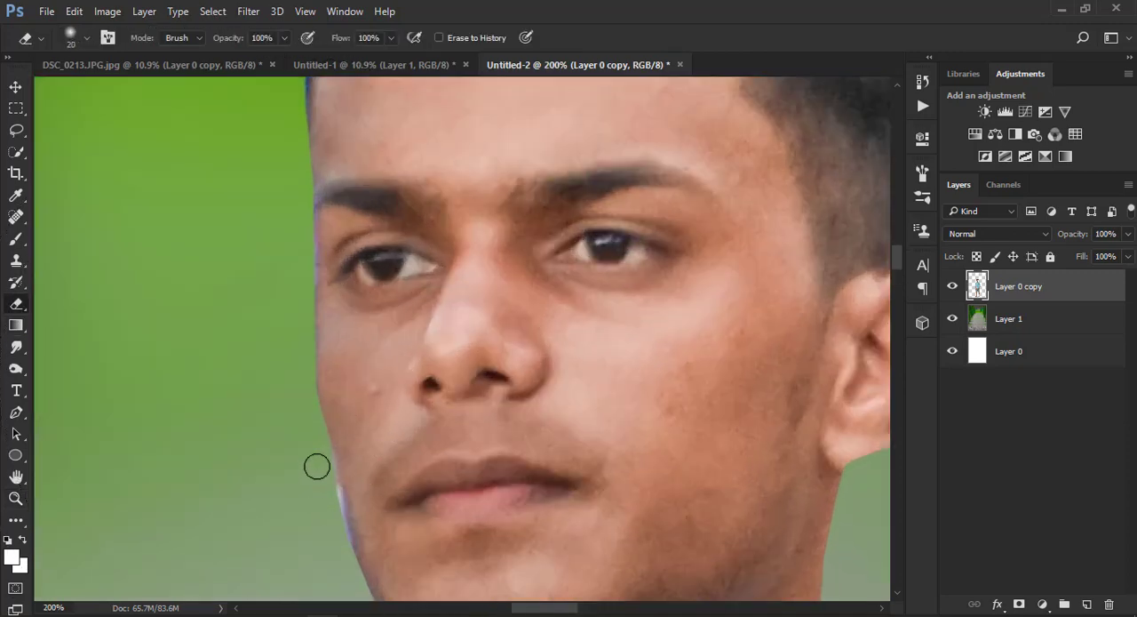
{"action": "scroll", "coordinate": [335, 519], "scroll_direction": "down", "scroll_amount": 3}
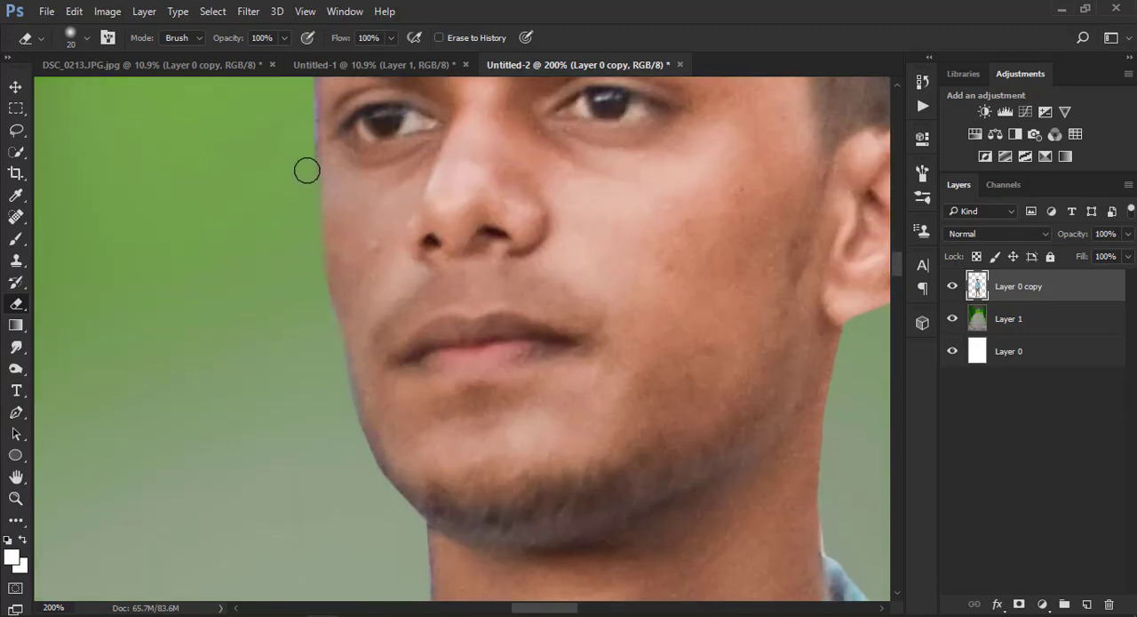
Set the Smudge tool to a scattered brush tip with 50% strength and duplicate Layer 0 copy
{"action": "key", "text": "ctrl+minus"}
{"action": "left_click_drag", "start_coordinate": [706, 364], "coordinate": [663, 528]}
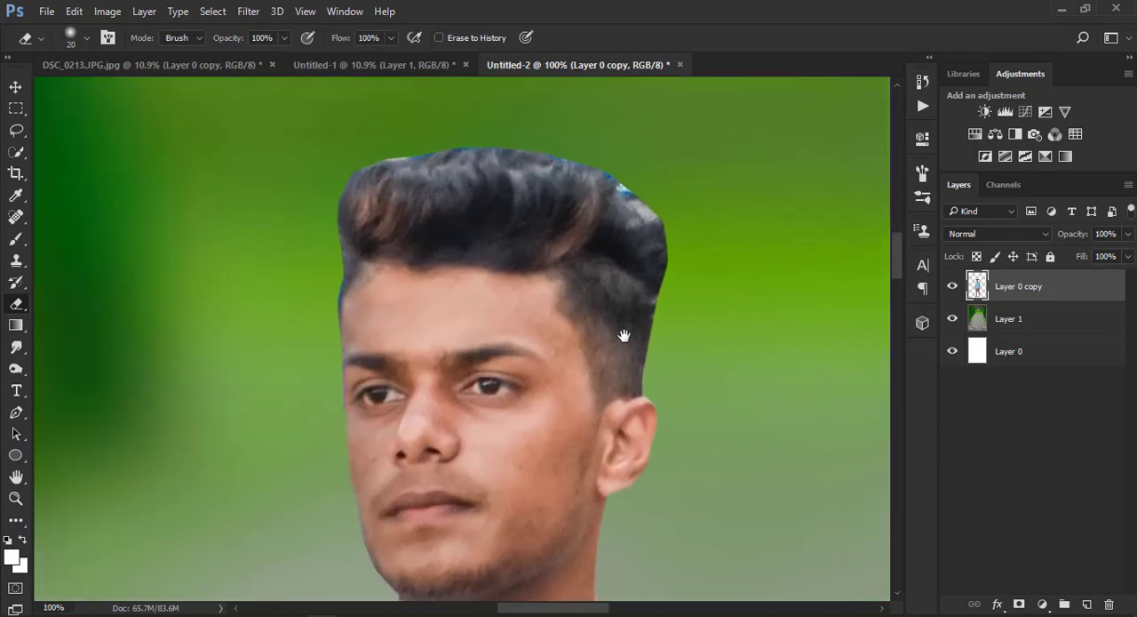
{"action": "left_click", "coordinate": [16, 346]}
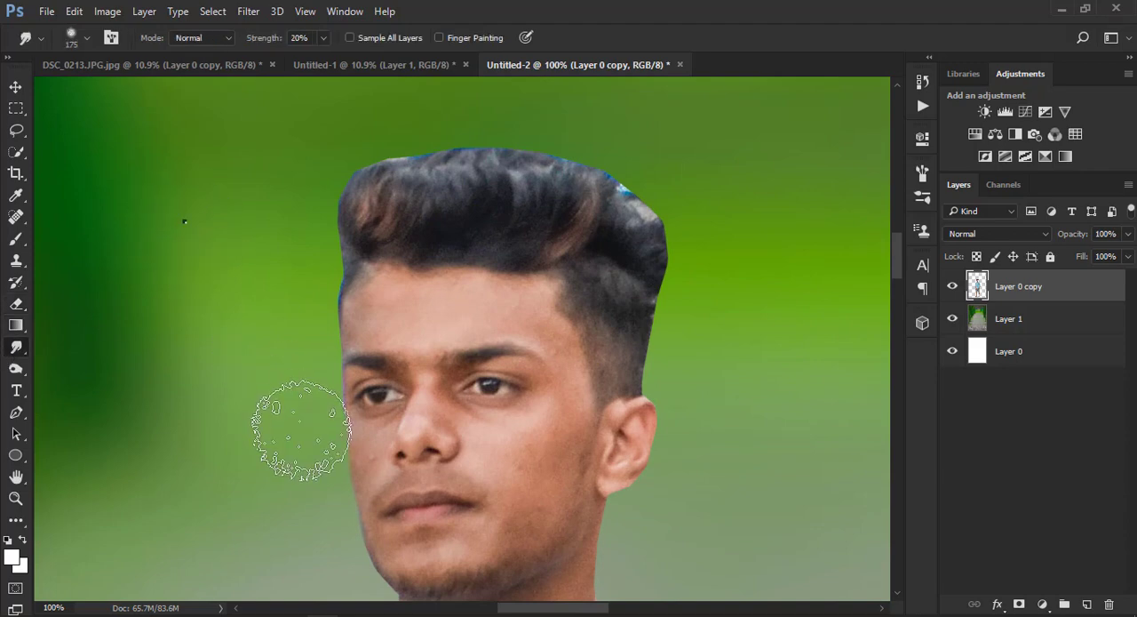
{"action": "right_click", "coordinate": [267, 434]}
{"action": "left_click", "coordinate": [126, 206]}
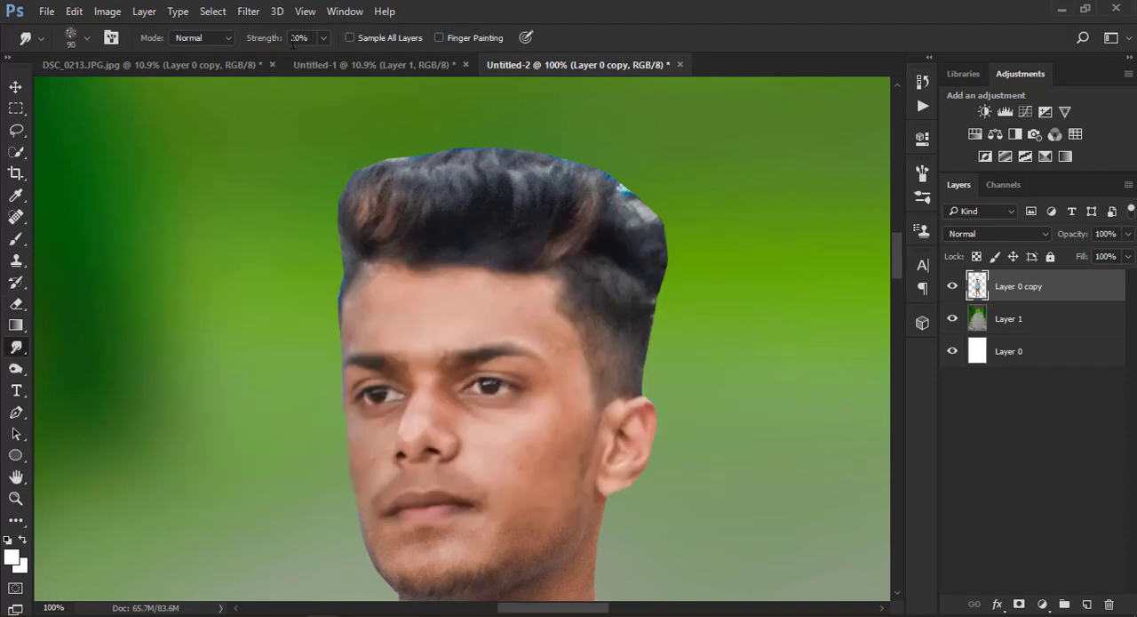
{"action": "left_click_drag", "start_coordinate": [308, 39], "coordinate": [283, 41]}
{"action": "type", "text": "50"}
{"action": "key", "text": "Return"}
{"action": "left_click_drag", "start_coordinate": [490, 271], "coordinate": [524, 336]}
{"action": "left_click_drag", "start_coordinate": [1050, 291], "coordinate": [1087, 604]}
Smudge the front and upper hair outward on the duplicate layer to turn its hard cut-out edge into soft strands
{"action": "key", "text": "bracketleft"}
{"action": "key", "text": "bracketleft"}
{"action": "key", "text": "bracketleft"}
{"action": "key", "text": "bracketleft"}
{"action": "mouse_move", "coordinate": [389, 308]}
{"action": "left_mouse_down"}
{"action": "mouse_move", "coordinate": [361, 260]}
{"action": "mouse_move", "coordinate": [392, 295]}
{"action": "mouse_move", "coordinate": [399, 200]}
{"action": "mouse_move", "coordinate": [402, 293]}
{"action": "mouse_move", "coordinate": [432, 187]}
{"action": "left_mouse_up"}
{"action": "key", "text": "bracketright"}
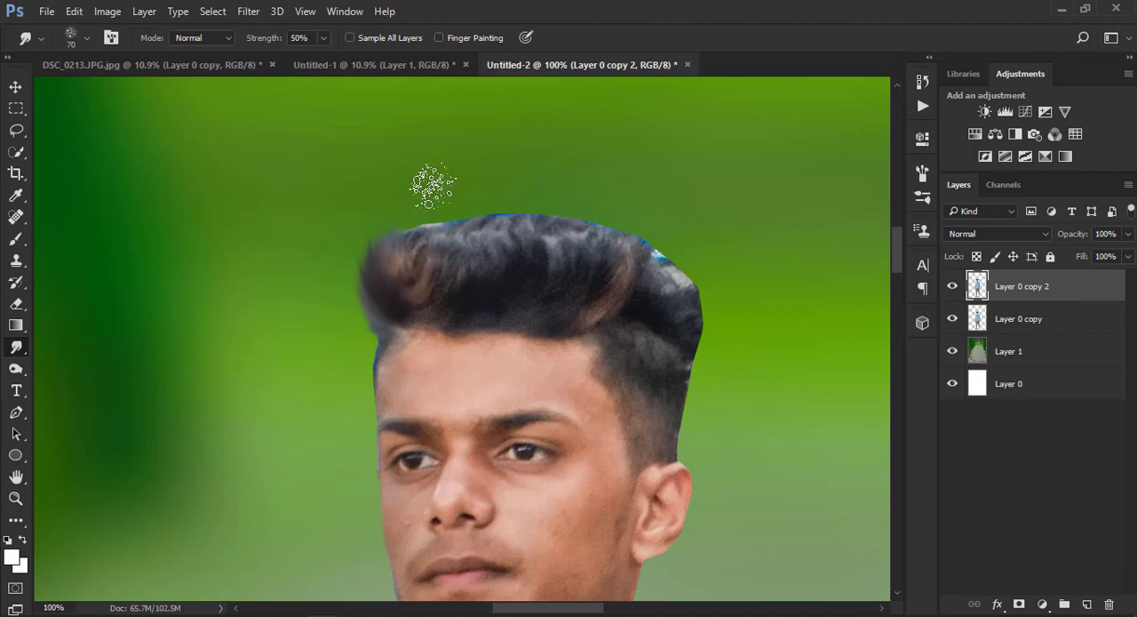
{"action": "mouse_move", "coordinate": [412, 279]}
{"action": "left_mouse_down"}
{"action": "mouse_move", "coordinate": [437, 213]}
{"action": "mouse_move", "coordinate": [484, 222]}
{"action": "left_mouse_up"}
{"action": "mouse_move", "coordinate": [391, 328]}
{"action": "left_mouse_down"}
{"action": "mouse_move", "coordinate": [344, 307]}
{"action": "mouse_move", "coordinate": [372, 325]}
{"action": "mouse_move", "coordinate": [379, 311]}
{"action": "mouse_move", "coordinate": [353, 235]}
{"action": "mouse_move", "coordinate": [400, 258]}
{"action": "mouse_move", "coordinate": [455, 188]}
{"action": "left_mouse_up"}
{"action": "key", "text": "bracketright"}
{"action": "mouse_move", "coordinate": [444, 271]}
{"action": "left_mouse_down"}
{"action": "mouse_move", "coordinate": [445, 233]}
{"action": "mouse_move", "coordinate": [482, 203]}
{"action": "left_mouse_up"}
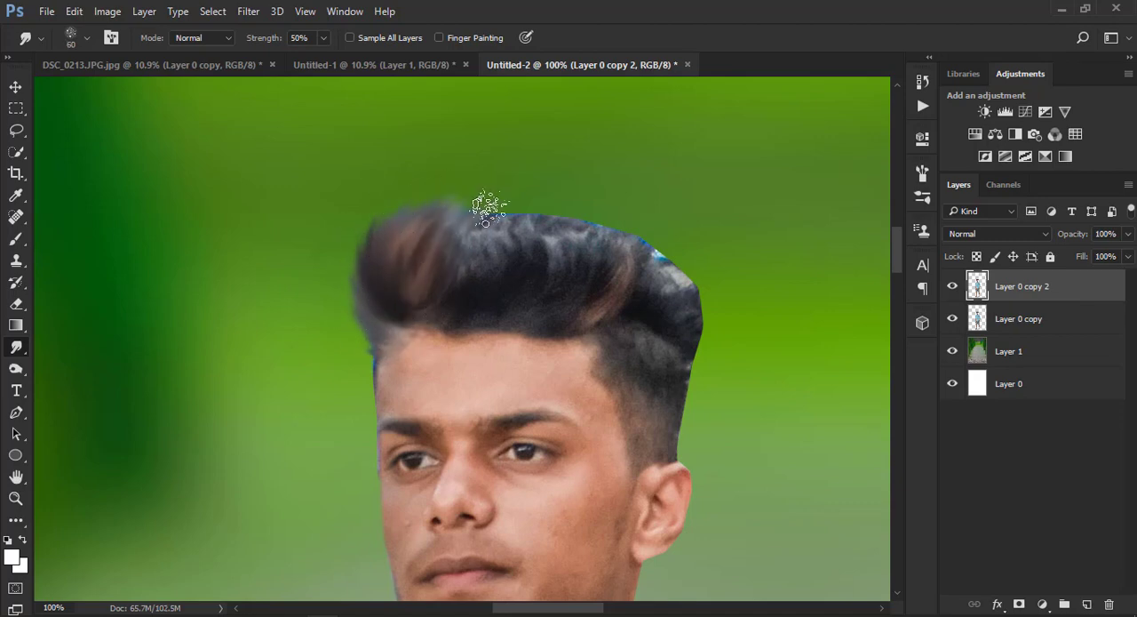
{"action": "left_click_drag", "start_coordinate": [480, 284], "coordinate": [502, 198]}
{"action": "left_click_drag", "start_coordinate": [524, 284], "coordinate": [549, 216]}
{"action": "key", "text": "bracketleft"}
{"action": "key", "text": "bracketleft"}
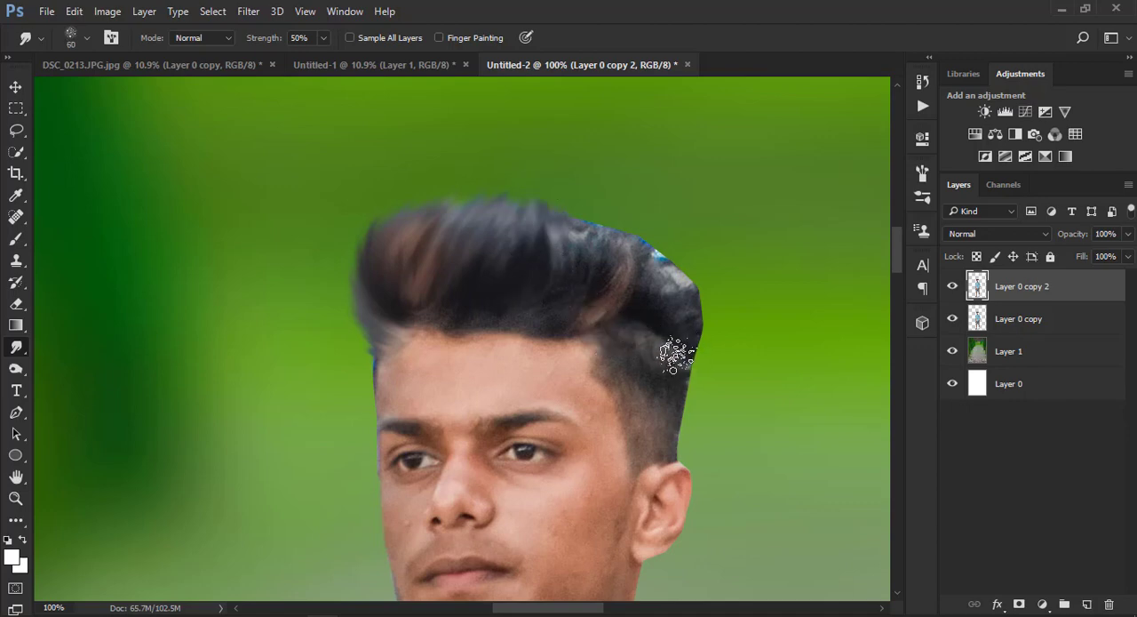
Smudge the hair at the back and above the ear, blending the remaining fringe, finishing with a 45 px brush
{"action": "mouse_move", "coordinate": [676, 358]}
{"action": "left_mouse_down"}
{"action": "mouse_move", "coordinate": [735, 315]}
{"action": "mouse_move", "coordinate": [692, 341]}
{"action": "mouse_move", "coordinate": [726, 282]}
{"action": "left_mouse_up"}
{"action": "key", "text": "bracketright"}
{"action": "mouse_move", "coordinate": [687, 323]}
{"action": "left_mouse_down"}
{"action": "mouse_move", "coordinate": [681, 259]}
{"action": "mouse_move", "coordinate": [658, 218]}
{"action": "mouse_move", "coordinate": [660, 242]}
{"action": "left_mouse_up"}
{"action": "left_click_drag", "start_coordinate": [631, 295], "coordinate": [645, 241]}
{"action": "mouse_move", "coordinate": [591, 300]}
{"action": "left_mouse_down"}
{"action": "mouse_move", "coordinate": [550, 192]}
{"action": "mouse_move", "coordinate": [599, 210]}
{"action": "mouse_move", "coordinate": [564, 198]}
{"action": "left_mouse_up"}
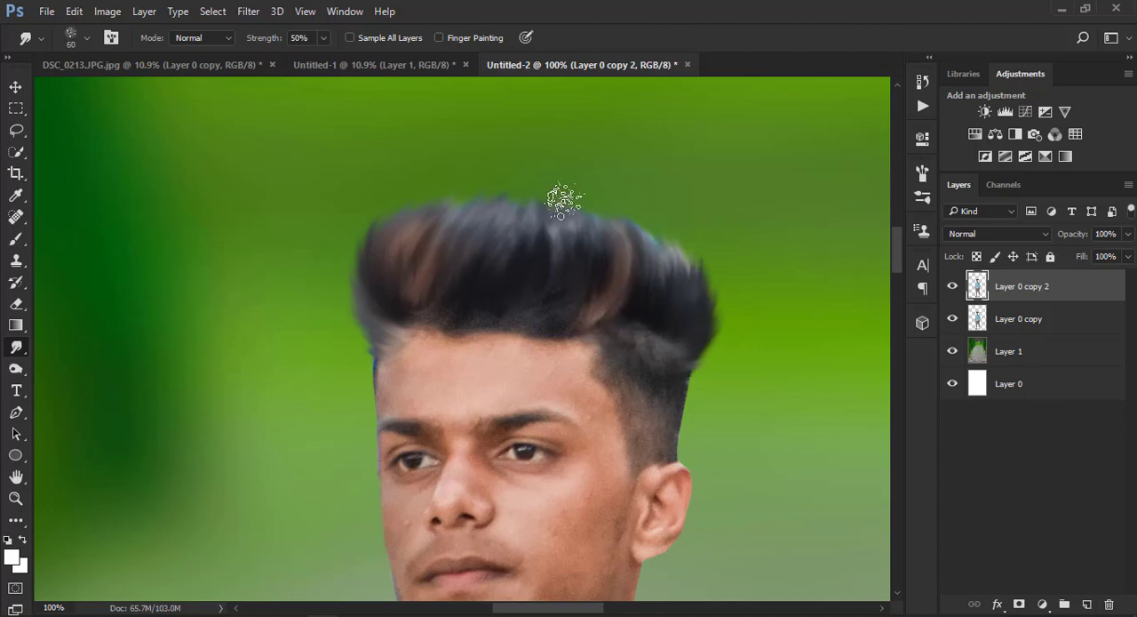
{"action": "mouse_move", "coordinate": [560, 269]}
{"action": "left_mouse_down"}
{"action": "mouse_move", "coordinate": [542, 213]}
{"action": "mouse_move", "coordinate": [473, 194]}
{"action": "mouse_move", "coordinate": [511, 202]}
{"action": "left_mouse_up"}
{"action": "mouse_move", "coordinate": [662, 312]}
{"action": "left_mouse_down"}
{"action": "mouse_move", "coordinate": [705, 318]}
{"action": "mouse_move", "coordinate": [712, 304]}
{"action": "mouse_move", "coordinate": [676, 245]}
{"action": "mouse_move", "coordinate": [608, 230]}
{"action": "left_mouse_up"}
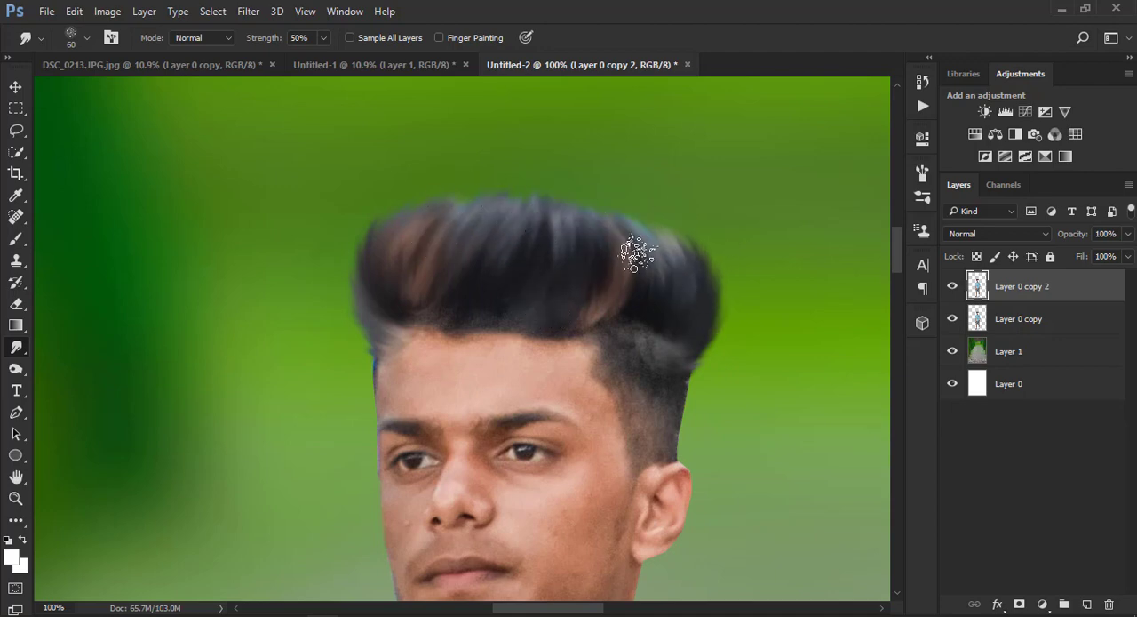
{"action": "key", "text": "bracketleft"}
{"action": "key", "text": "bracketleft"}
{"action": "left_click_drag", "start_coordinate": [673, 372], "coordinate": [676, 397]}
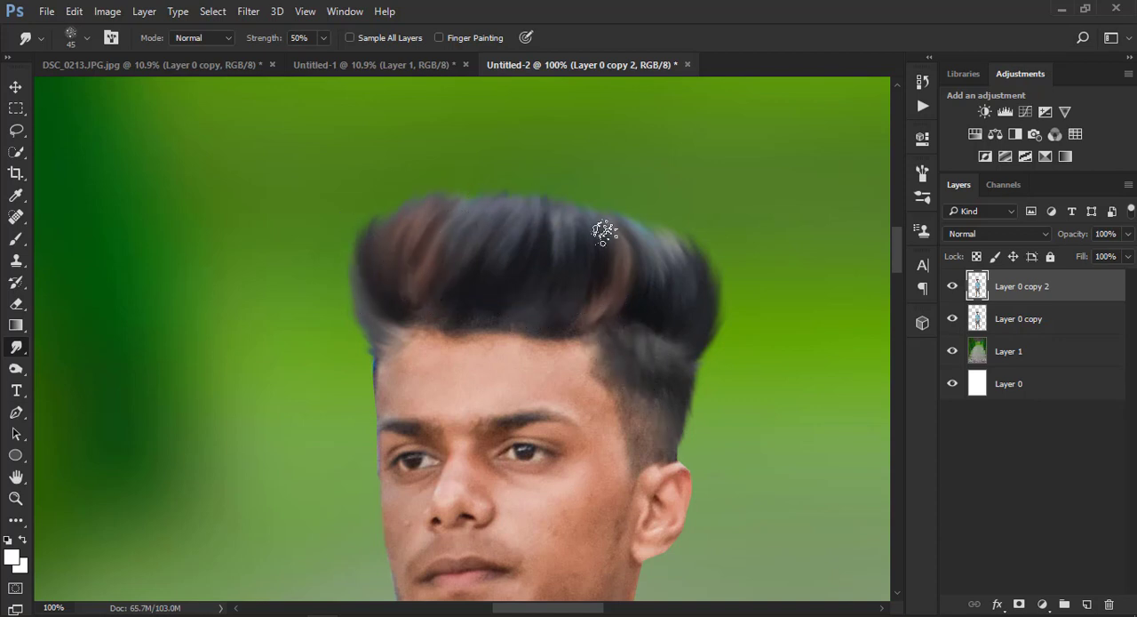
Merge the smudged Layer 0 copy 2 down into Layer 0 copy
{"action": "key", "text": "ctrl+minus"}
{"action": "key", "text": "ctrl+minus"}
{"action": "key", "text": "ctrl+minus"}
{"action": "key", "text": "ctrl+minus"}
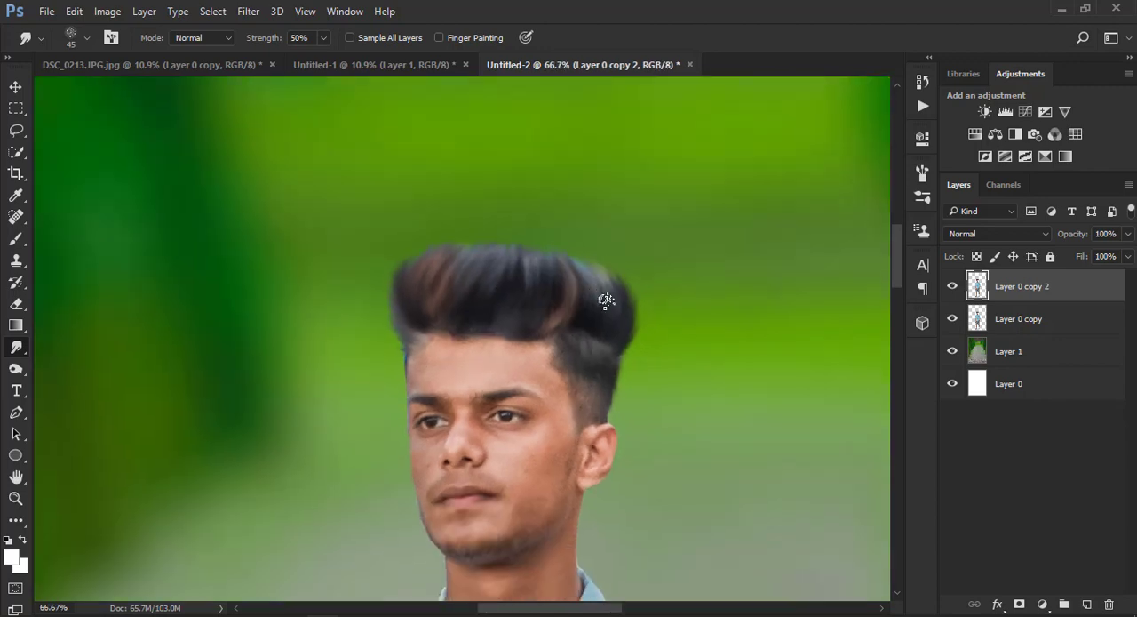
{"action": "key", "text": "ctrl+minus"}
{"action": "key", "text": "ctrl+minus"}
{"action": "key", "text": "ctrl+minus"}
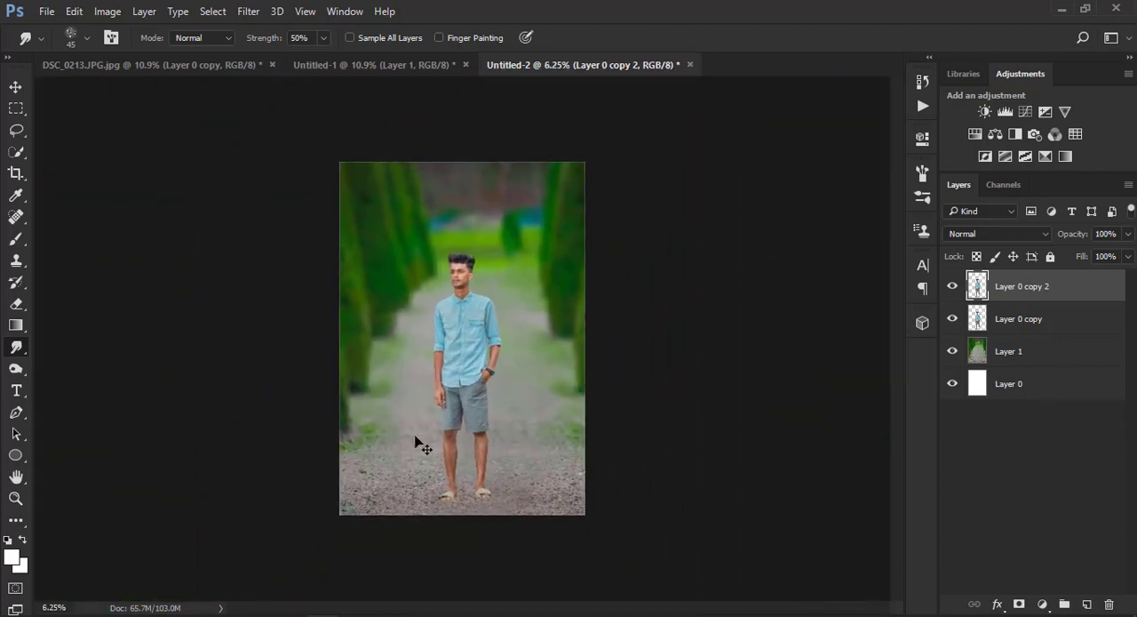
{"action": "key", "text": "z"}
{"action": "right_click", "coordinate": [497, 259]}
{"action": "left_click", "coordinate": [498, 259]}
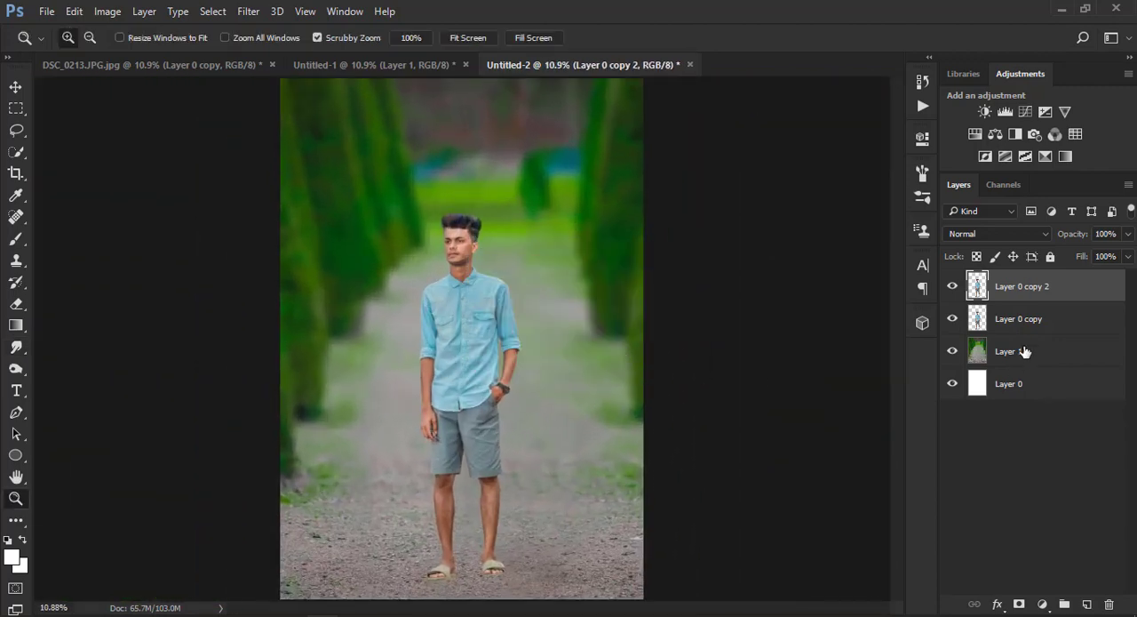
{"action": "right_click", "coordinate": [1026, 293]}
{"action": "left_click", "coordinate": [693, 576]}
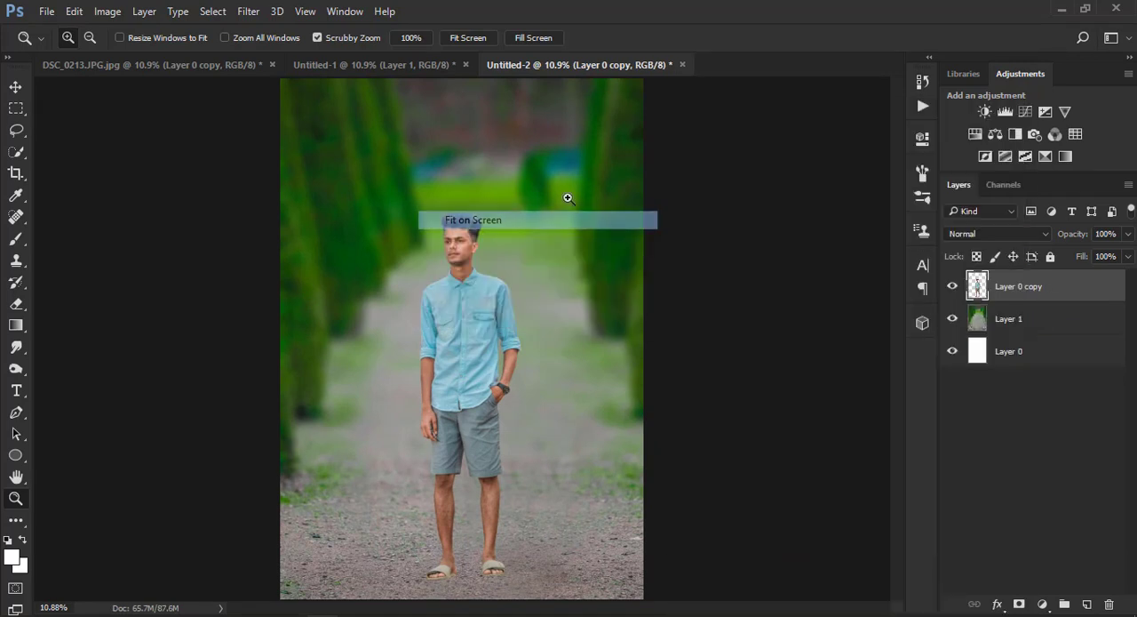
Smooth the man's skin on Layer 0 copy with the SkinFiner filter, using its Default preset
{"action": "left_click", "coordinate": [248, 11]}
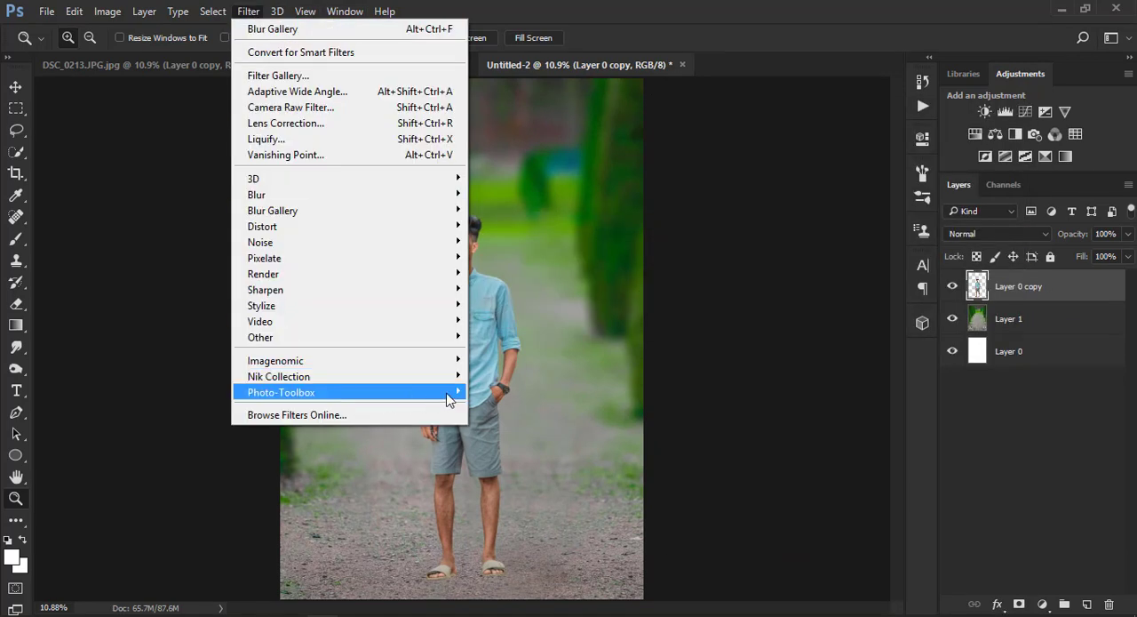
{"action": "mouse_move", "coordinate": [452, 392]}
{"action": "left_click", "coordinate": [502, 391]}
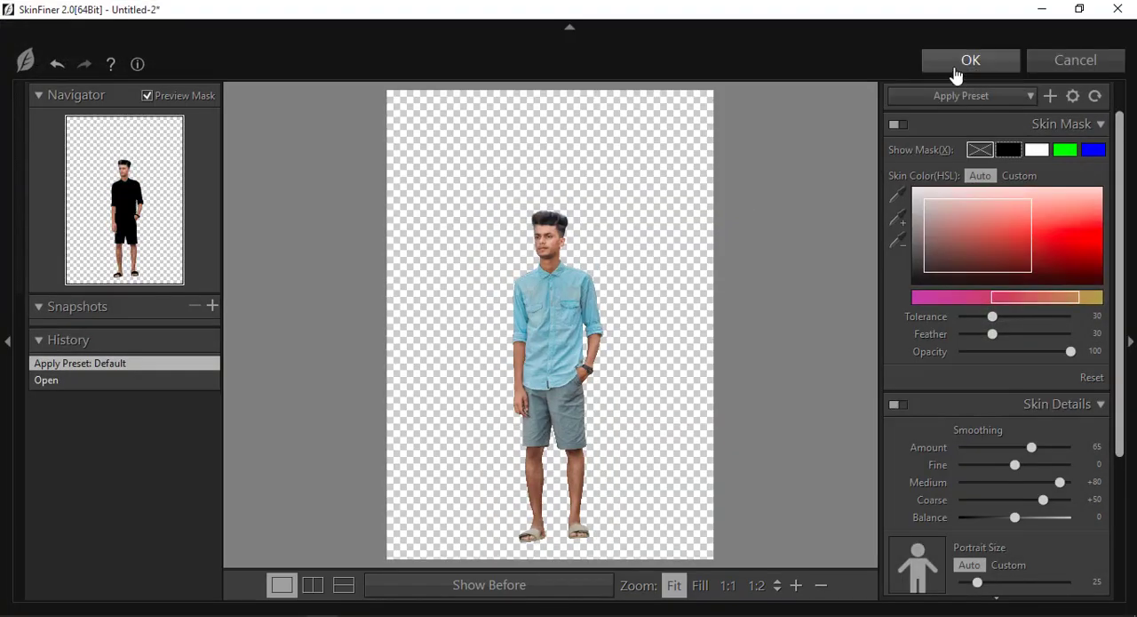
{"action": "left_click", "coordinate": [953, 68]}
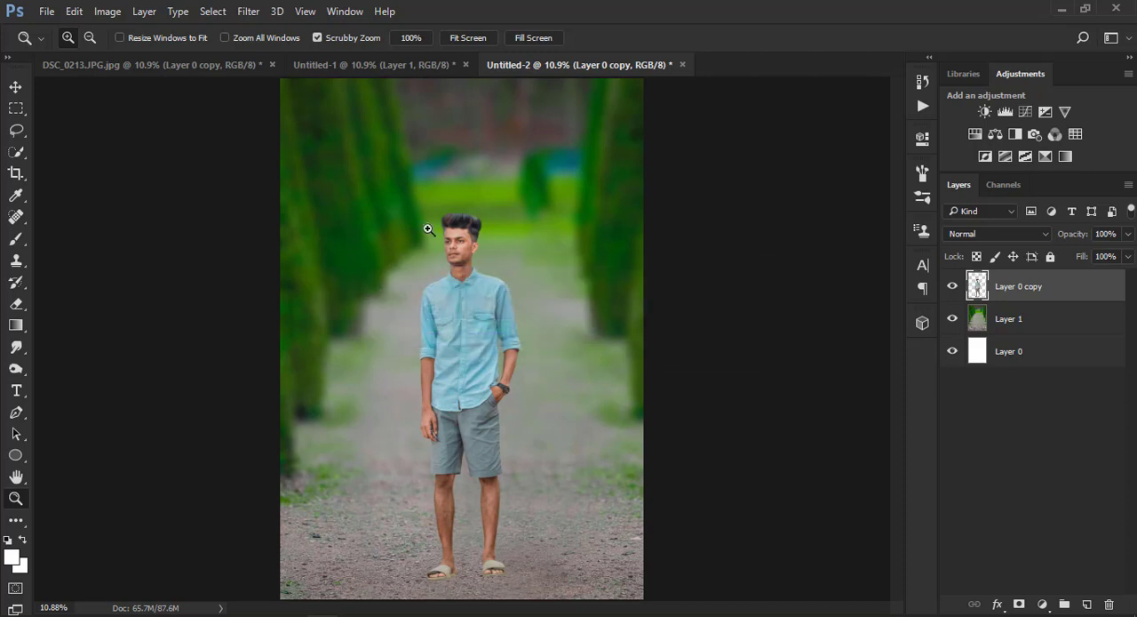
Set the Smudge tool's strength to 20% and check the man's face and hair up close
{"action": "left_click_drag", "start_coordinate": [465, 230], "coordinate": [501, 347]}
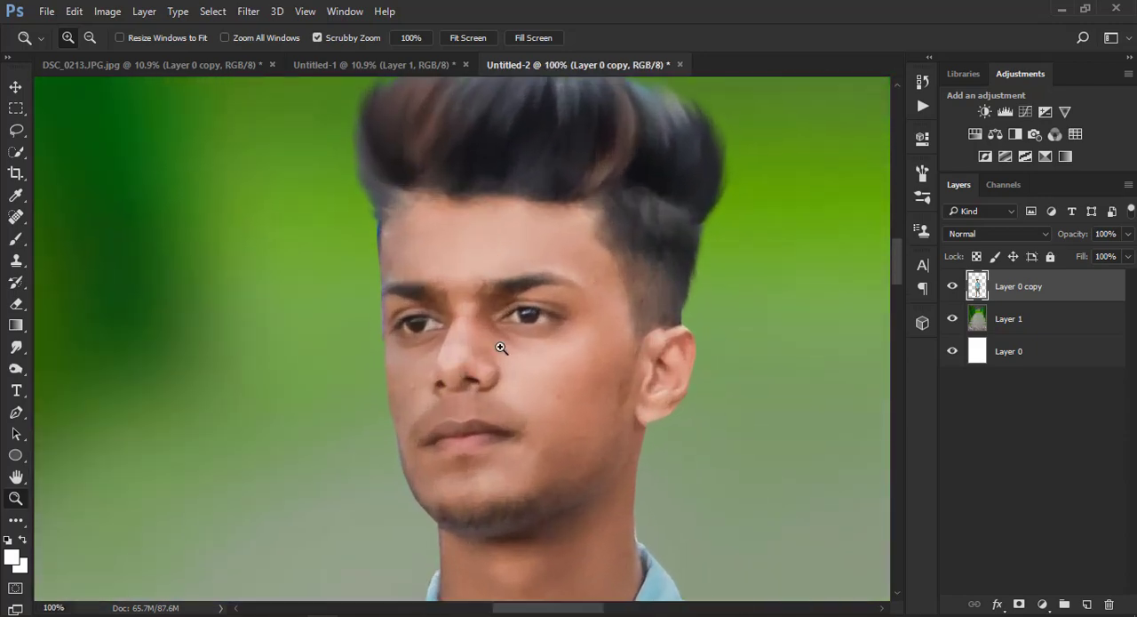
{"action": "left_click", "coordinate": [16, 347]}
{"action": "right_click", "coordinate": [232, 265]}
{"action": "double_click", "coordinate": [262, 516]}
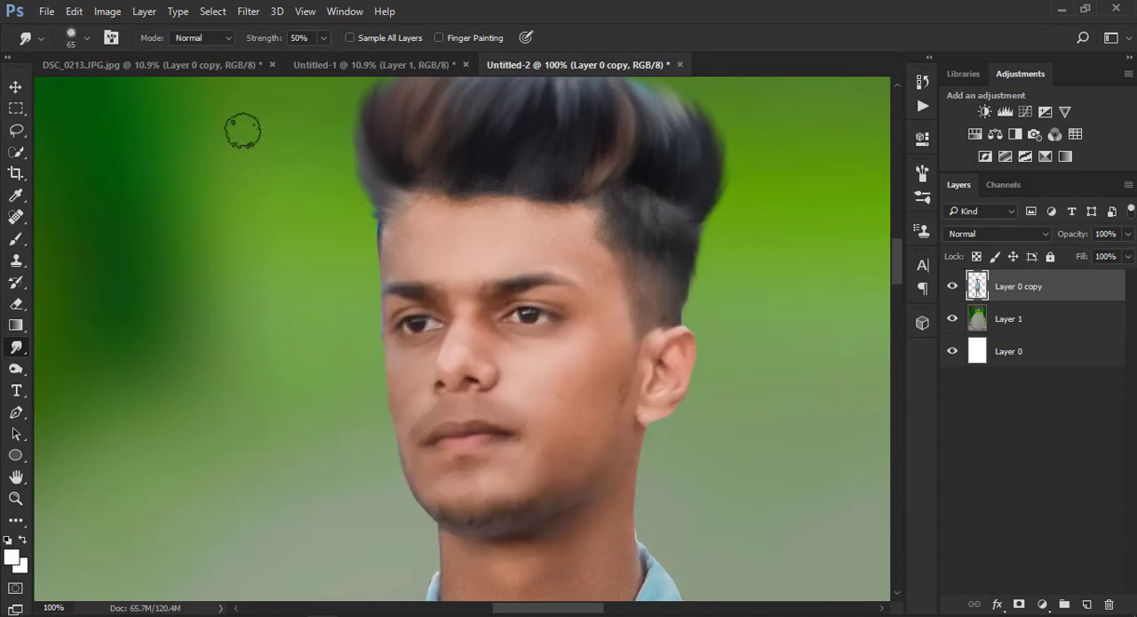
{"action": "type", "text": "20"}
{"action": "key", "text": "Return"}
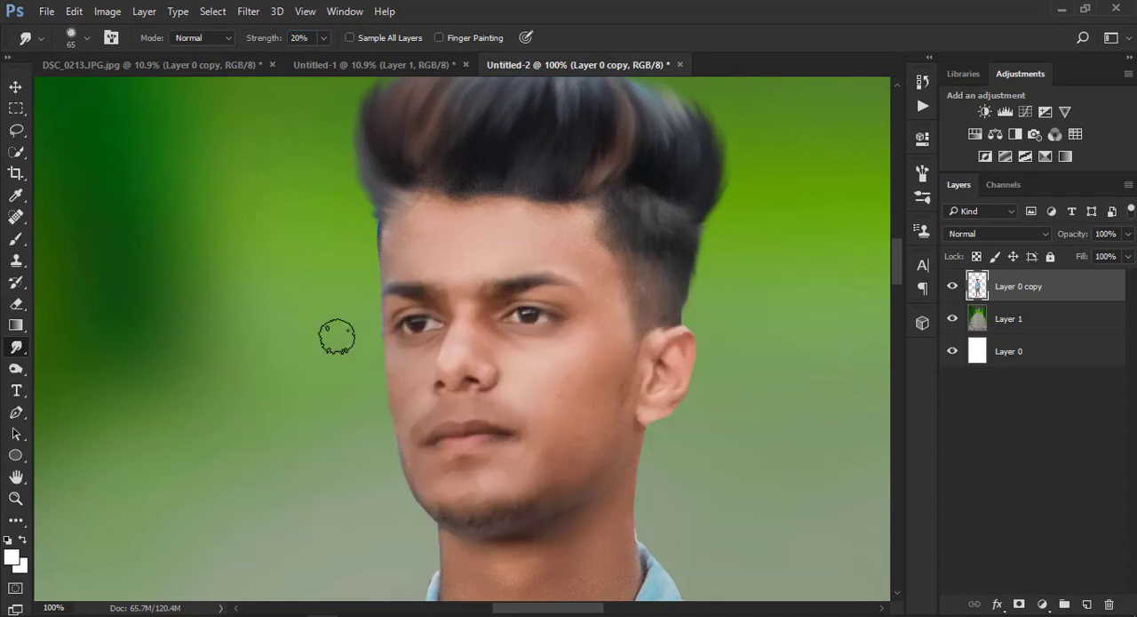
{"action": "left_click", "coordinate": [16, 497]}
{"action": "right_click", "coordinate": [153, 407]}
{"action": "left_click", "coordinate": [194, 414]}
Add a new empty layer directly above Layer 1 for a foot shadow and choose the Brush tool
{"action": "left_click", "coordinate": [1035, 322]}
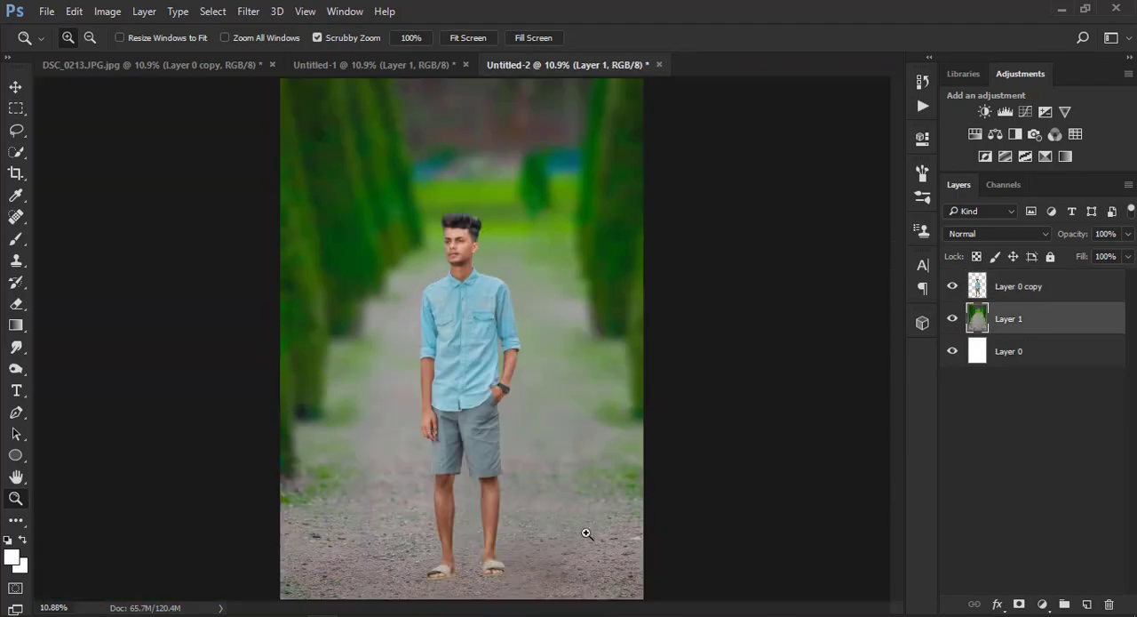
{"action": "left_click", "coordinate": [515, 553]}
{"action": "left_click", "coordinate": [436, 564]}
{"action": "left_click", "coordinate": [483, 435]}
{"action": "left_click", "coordinate": [482, 435]}
{"action": "left_click", "coordinate": [483, 435]}
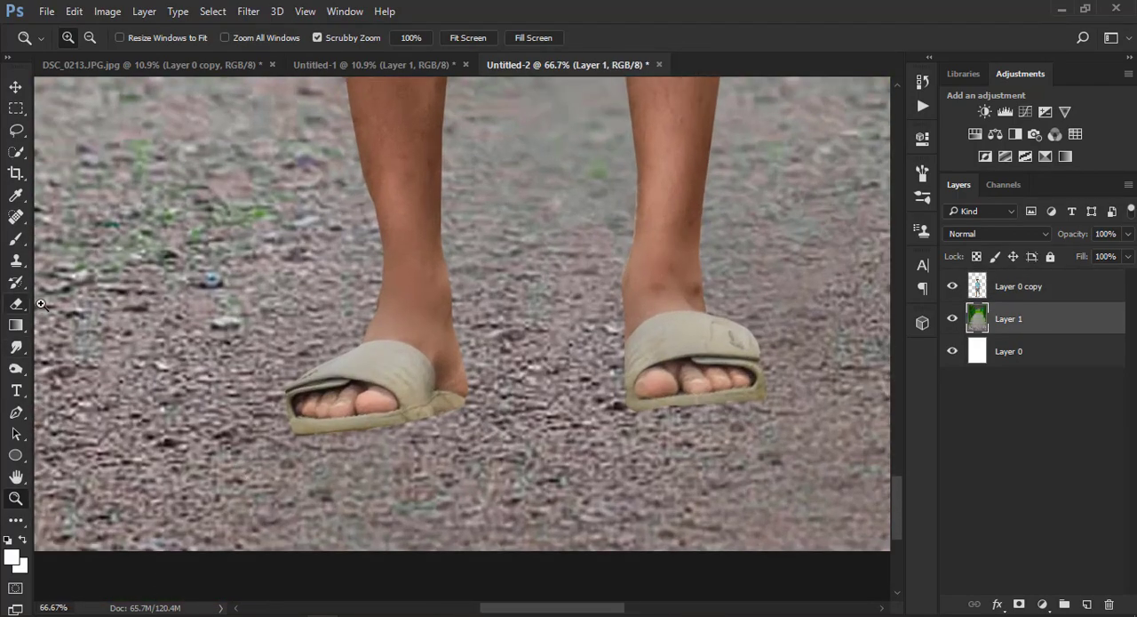
{"action": "left_click", "coordinate": [15, 239]}
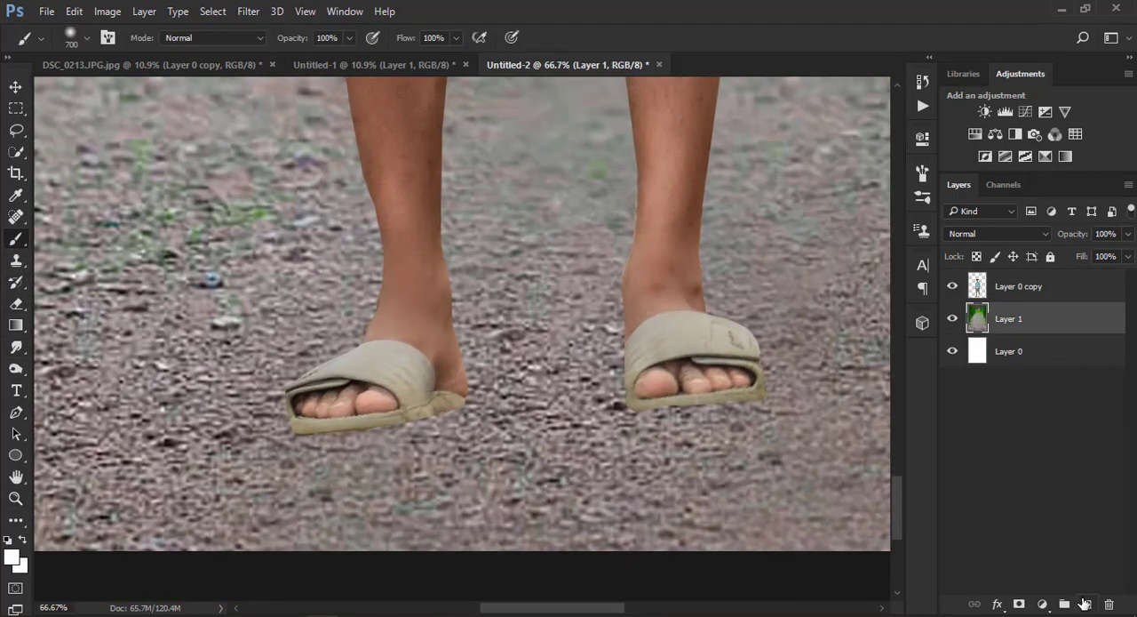
{"action": "left_click", "coordinate": [1084, 604]}
Paint a single soft black dab with a 175 px brush under the man's left-hand sandal in the picture
{"action": "key", "text": "bracketleft"}
{"action": "key", "text": "bracketleft"}
{"action": "key", "text": "bracketleft"}
{"action": "key", "text": "bracketleft"}
{"action": "key", "text": "bracketleft"}
{"action": "key", "text": "bracketleft"}
{"action": "key", "text": "bracketleft"}
{"action": "left_click", "coordinate": [360, 457]}
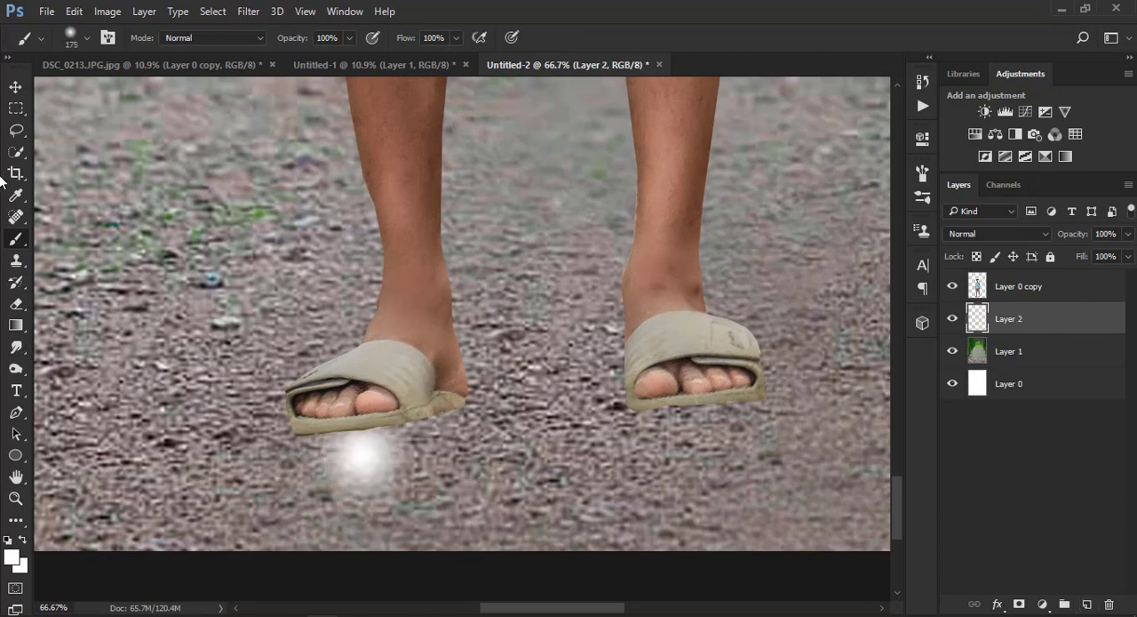
{"action": "key", "text": "ctrl+z"}
{"action": "left_click", "coordinate": [22, 540]}
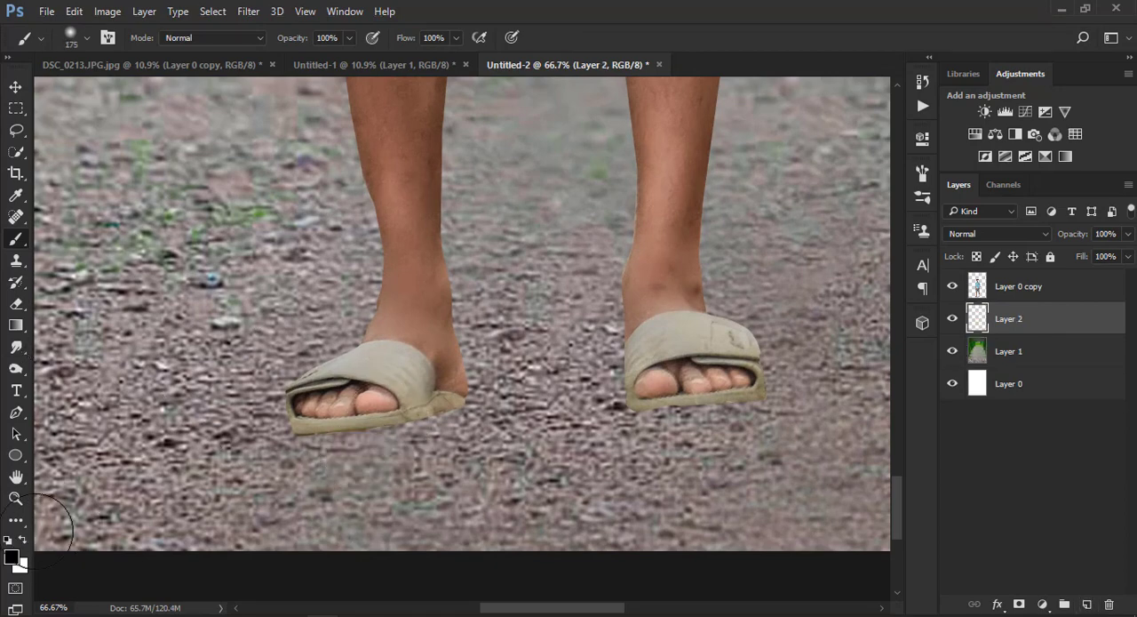
{"action": "left_click", "coordinate": [364, 440]}
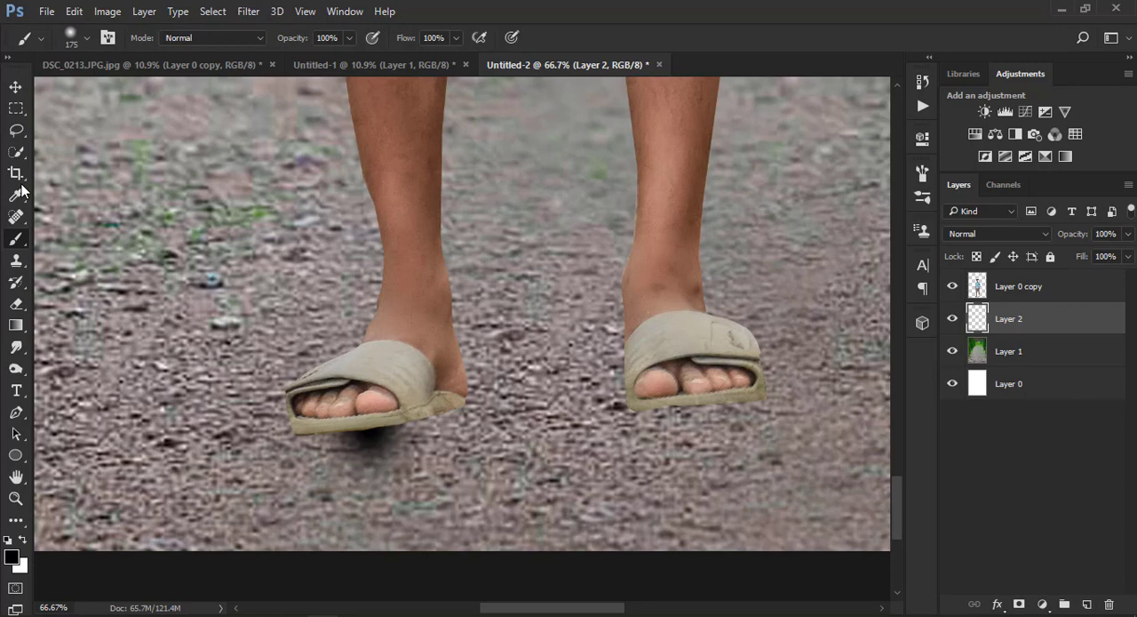
Flatten the black dab, tilt it about -8.3° and widen it into a thin contact shadow under the sandal
{"action": "left_click", "coordinate": [16, 88]}
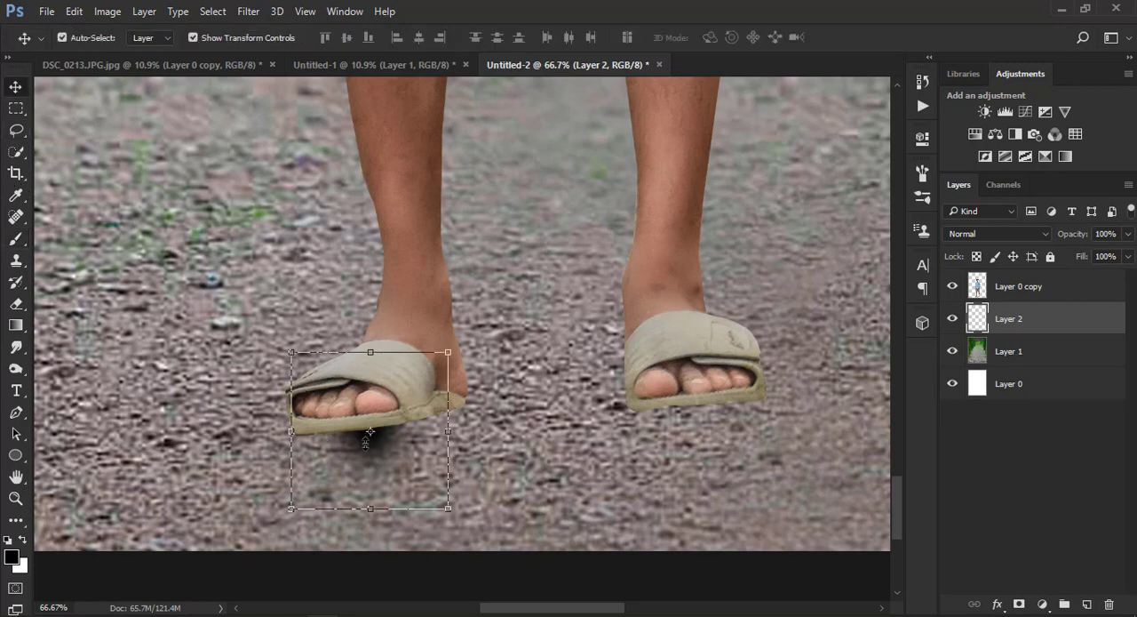
{"action": "left_click_drag", "start_coordinate": [366, 457], "coordinate": [356, 435]}
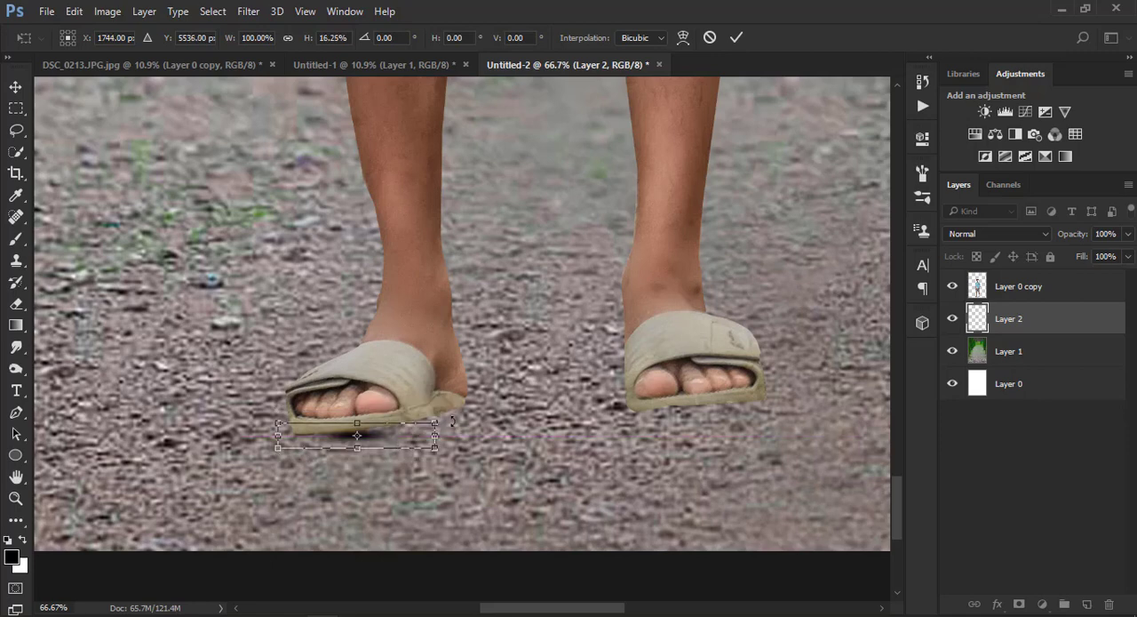
{"action": "left_click_drag", "start_coordinate": [449, 425], "coordinate": [440, 401]}
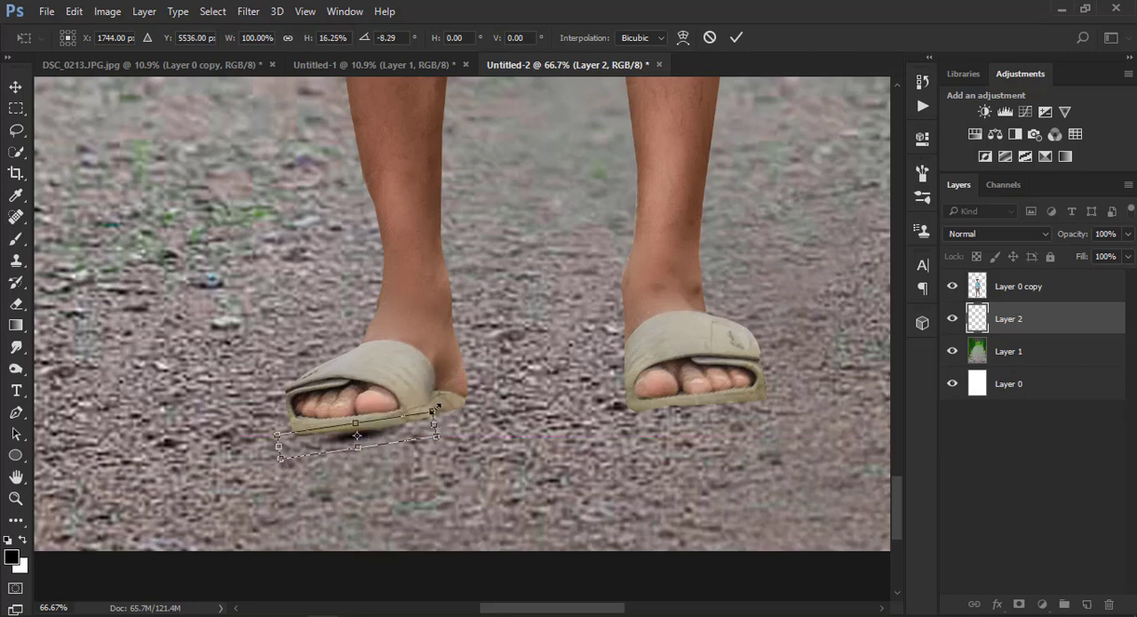
{"action": "left_click_drag", "start_coordinate": [434, 411], "coordinate": [522, 379]}
{"action": "left_click_drag", "start_coordinate": [459, 427], "coordinate": [469, 424]}
{"action": "left_click", "coordinate": [736, 37]}
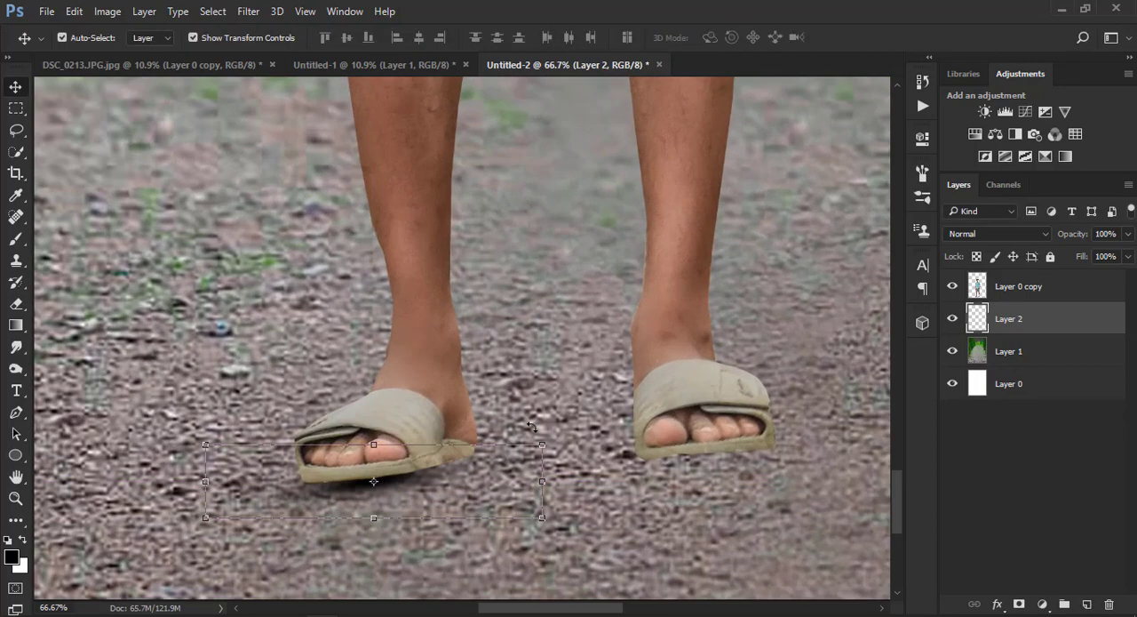
Duplicate the shadow layer, move the copy under the other sandal and rotate it to match the sole
{"action": "key", "text": "ctrl+j"}
{"action": "left_click_drag", "start_coordinate": [429, 477], "coordinate": [780, 437]}
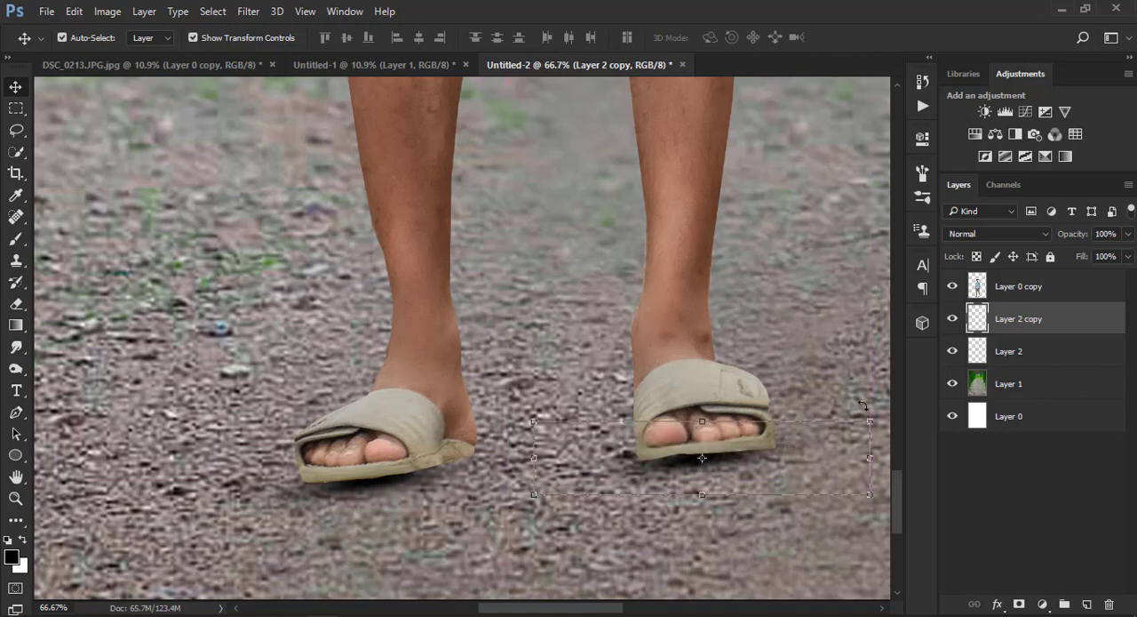
{"action": "left_click_drag", "start_coordinate": [862, 406], "coordinate": [864, 418]}
{"action": "left_click_drag", "start_coordinate": [764, 457], "coordinate": [770, 461]}
{"action": "left_click", "coordinate": [736, 36]}
{"action": "left_click", "coordinate": [16, 499]}
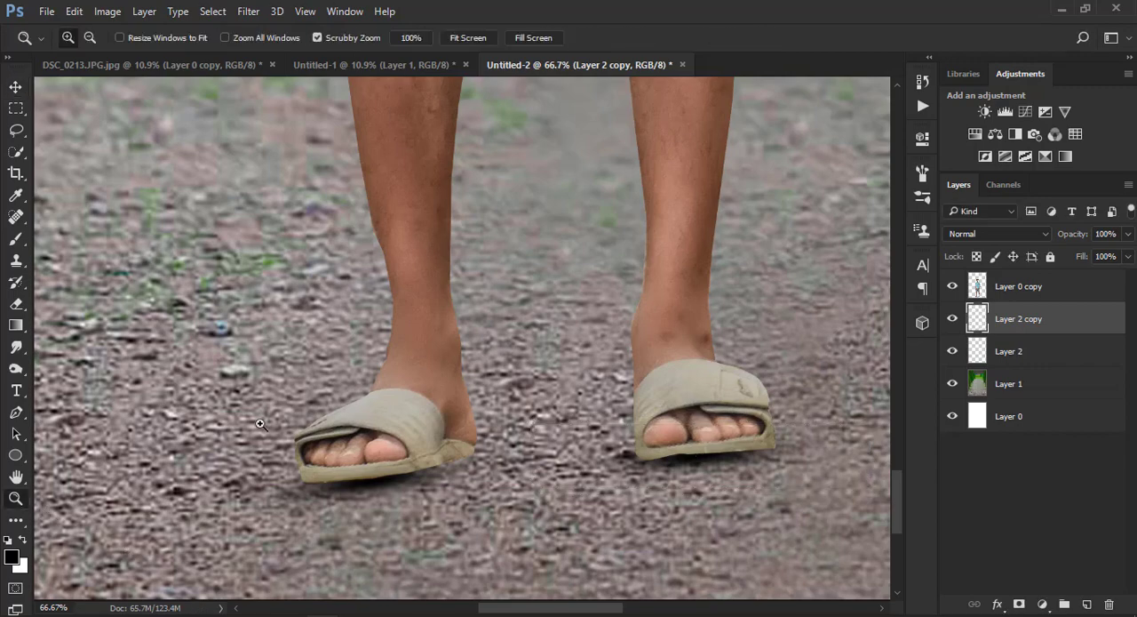
{"action": "right_click", "coordinate": [261, 425]}
{"action": "left_click", "coordinate": [302, 435]}
Soften the cut-out edges of the legs on Layer 0 copy with the Blur tool at 90 px and 100% strength
{"action": "left_click", "coordinate": [470, 590]}
{"action": "left_click", "coordinate": [471, 581]}
{"action": "left_click", "coordinate": [473, 573]}
{"action": "left_click", "coordinate": [476, 562]}
{"action": "left_click_drag", "start_coordinate": [476, 560], "coordinate": [489, 441]}
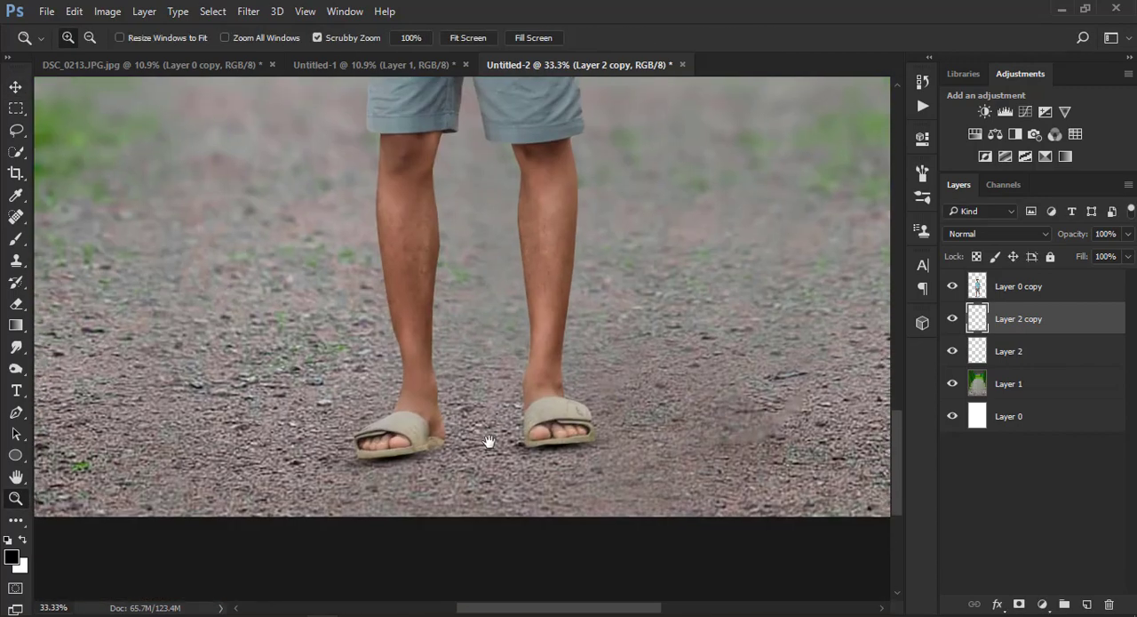
{"action": "left_click", "coordinate": [1008, 285]}
{"action": "left_click", "coordinate": [16, 347]}
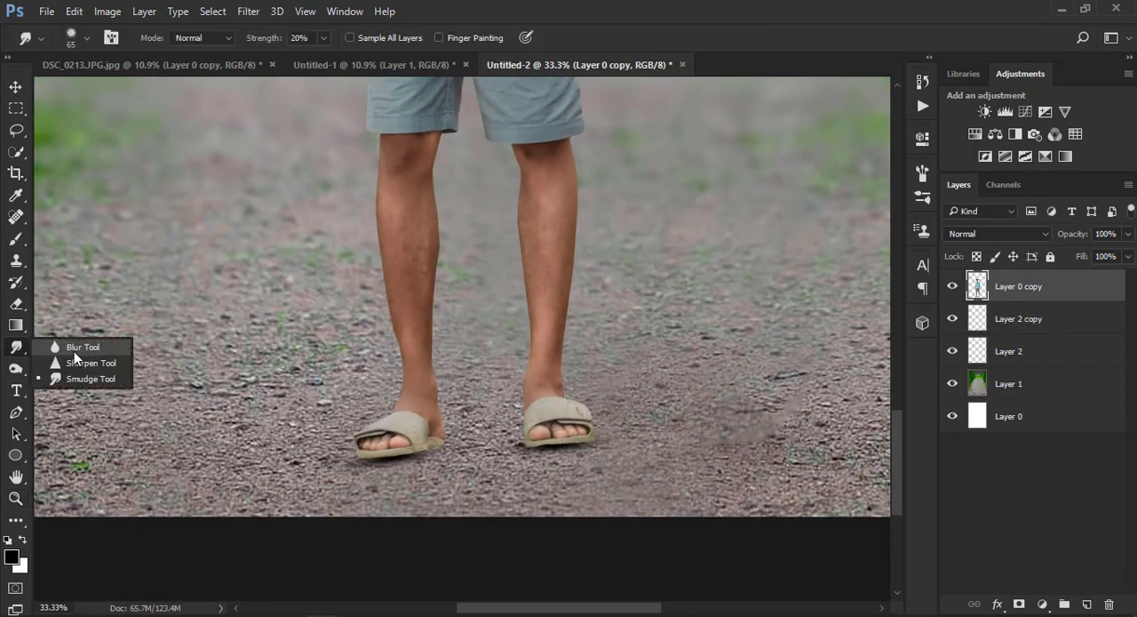
{"action": "left_click", "coordinate": [66, 346]}
{"action": "key", "text": "ctrl+plus"}
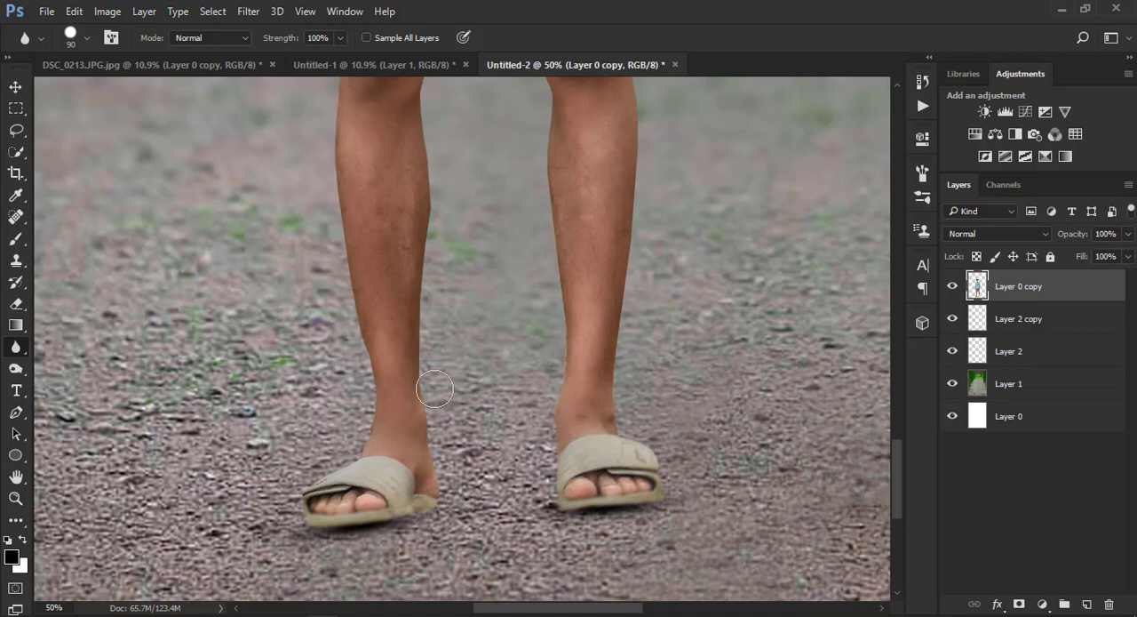
{"action": "mouse_move", "coordinate": [434, 389]}
{"action": "left_mouse_down"}
{"action": "mouse_move", "coordinate": [418, 241]}
{"action": "mouse_move", "coordinate": [427, 154]}
{"action": "left_mouse_up"}
{"action": "left_click_drag", "start_coordinate": [404, 190], "coordinate": [426, 393]}
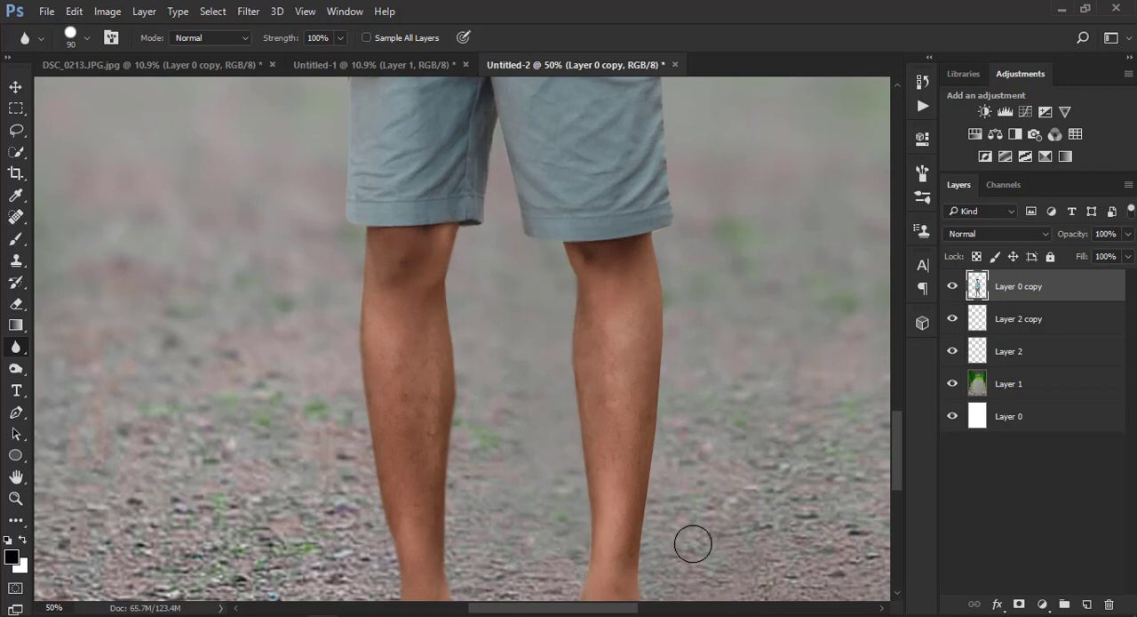
Blur the man's cut-out edges up along the shorts, hand, arm, sleeve and jaw on Layer 0 copy
{"action": "scroll", "coordinate": [653, 223], "scroll_direction": "up", "scroll_amount": 3}
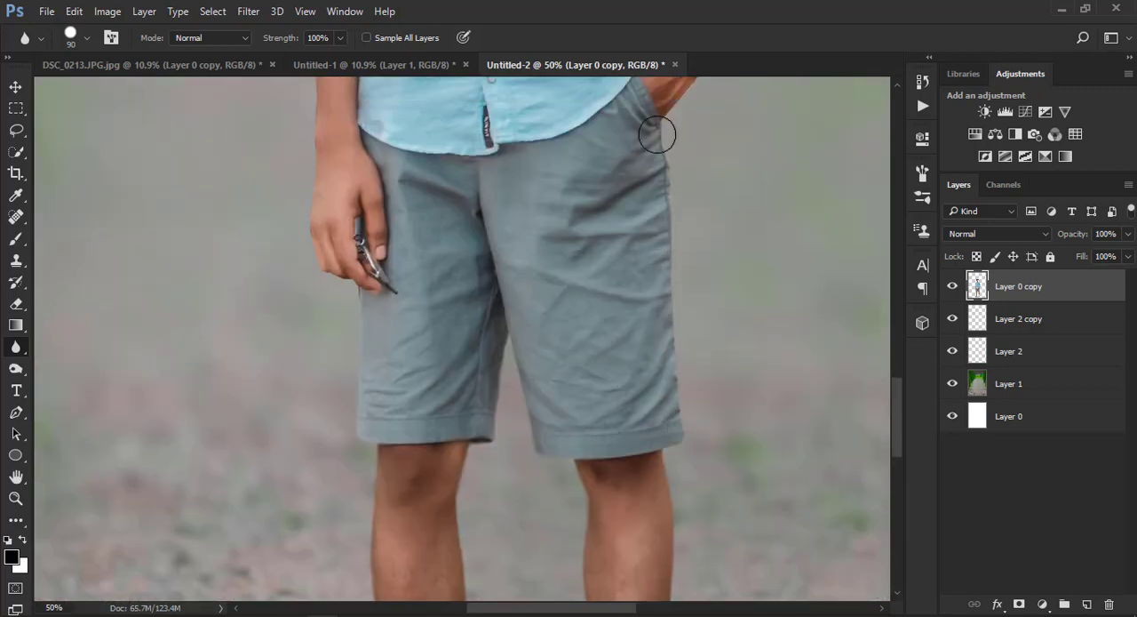
{"action": "scroll", "coordinate": [507, 322], "scroll_direction": "up", "scroll_amount": 3}
{"action": "scroll", "coordinate": [507, 322], "scroll_direction": "left", "scroll_amount": 4}
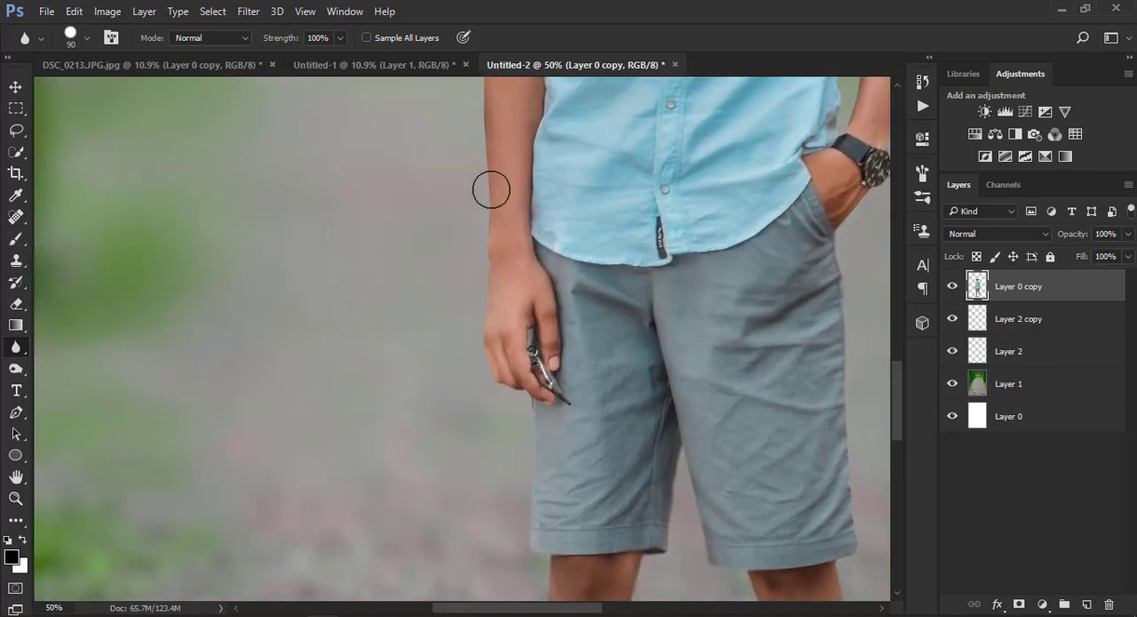
{"action": "scroll", "coordinate": [490, 185], "scroll_direction": "up", "scroll_amount": 3}
{"action": "scroll", "coordinate": [470, 223], "scroll_direction": "up", "scroll_amount": 3}
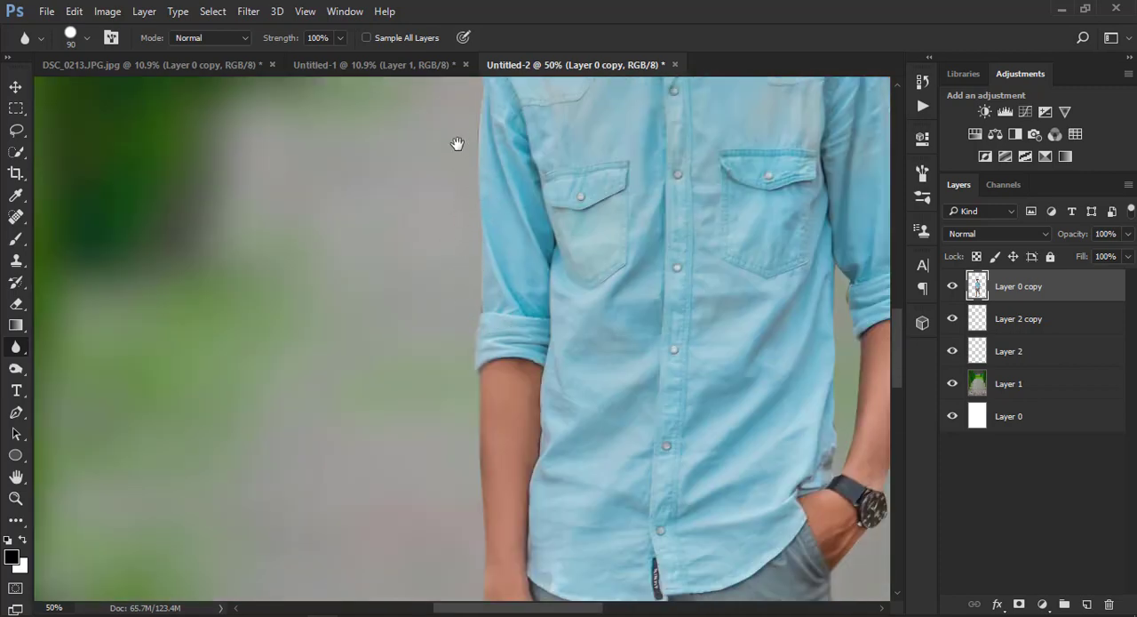
{"action": "scroll", "coordinate": [459, 144], "scroll_direction": "up", "scroll_amount": 3}
{"action": "scroll", "coordinate": [489, 175], "scroll_direction": "up", "scroll_amount": 3}
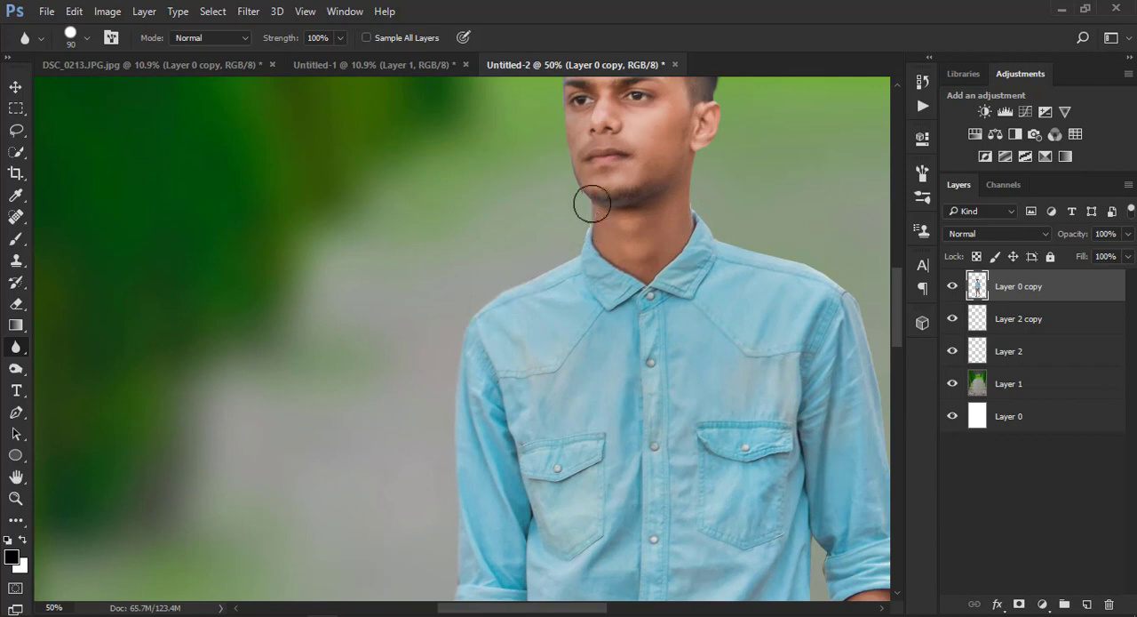
{"action": "scroll", "coordinate": [543, 127], "scroll_direction": "up", "scroll_amount": 3}
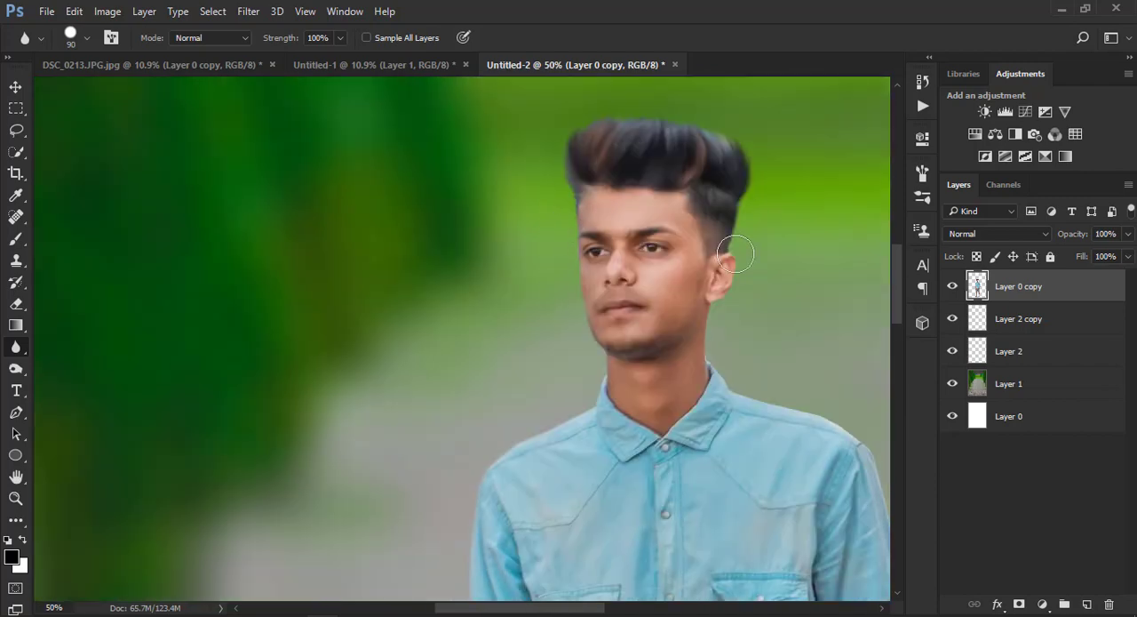
Blur the remaining cut-out edges down the ear, shoulder, watch-side sleeve and torso to the lower legs
{"action": "left_click_drag", "start_coordinate": [712, 308], "coordinate": [681, 254]}
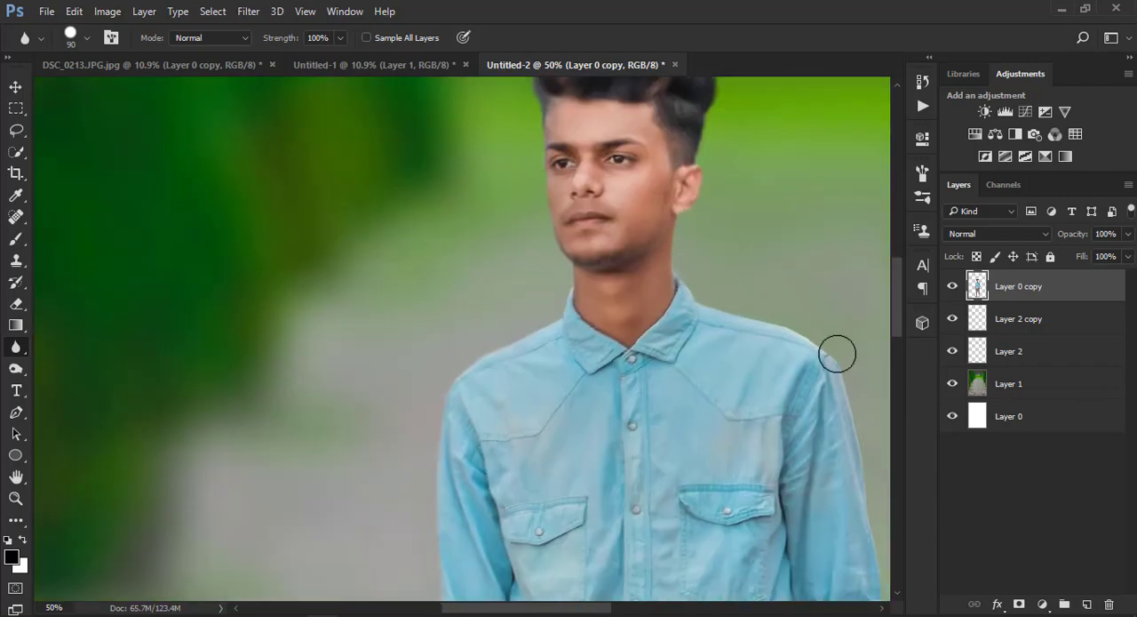
{"action": "left_click_drag", "start_coordinate": [758, 334], "coordinate": [690, 285]}
{"action": "left_click_drag", "start_coordinate": [766, 362], "coordinate": [712, 226]}
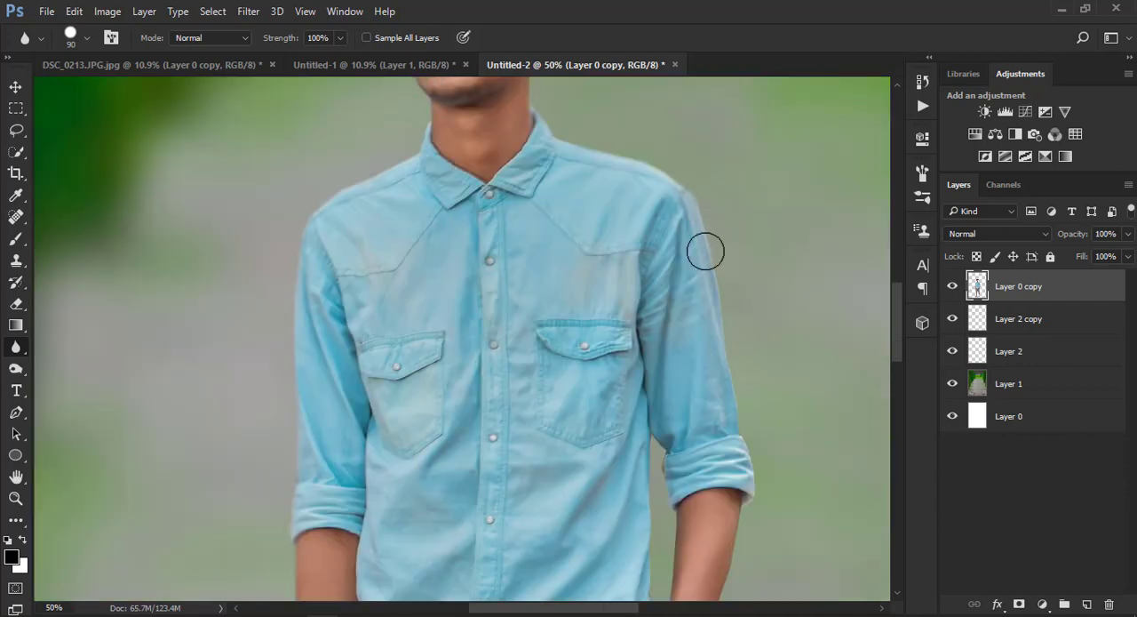
{"action": "left_click_drag", "start_coordinate": [740, 419], "coordinate": [717, 321]}
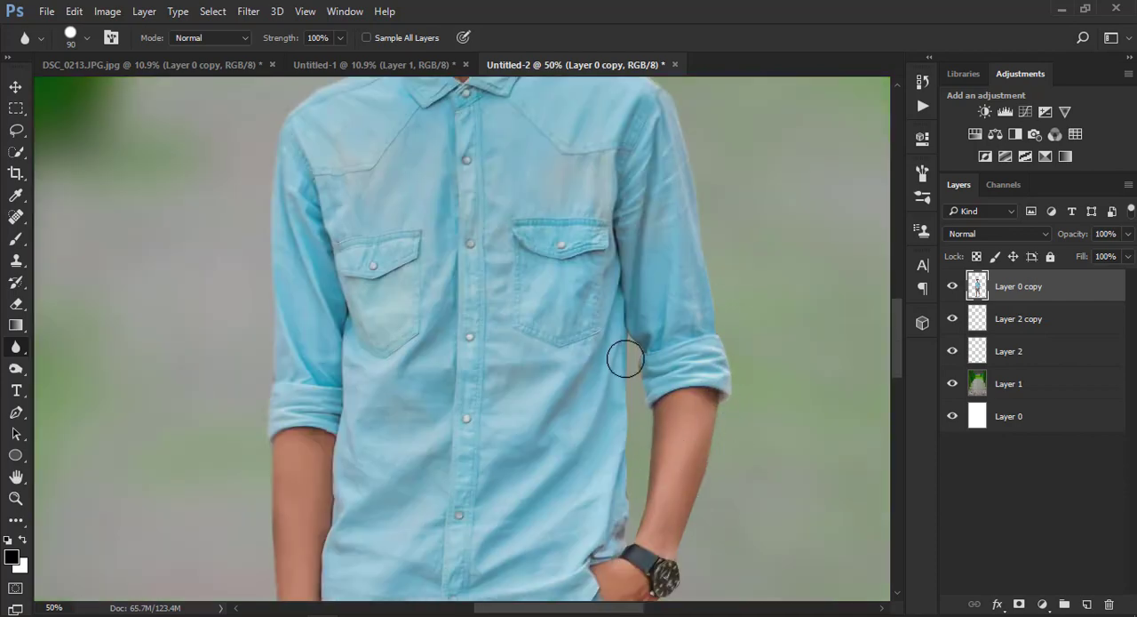
{"action": "left_click_drag", "start_coordinate": [635, 462], "coordinate": [629, 338]}
{"action": "left_click_drag", "start_coordinate": [640, 452], "coordinate": [631, 173]}
{"action": "scroll", "coordinate": [653, 316], "scroll_direction": "down", "scroll_amount": 2}
{"action": "scroll", "coordinate": [622, 408], "scroll_direction": "down", "scroll_amount": 3}
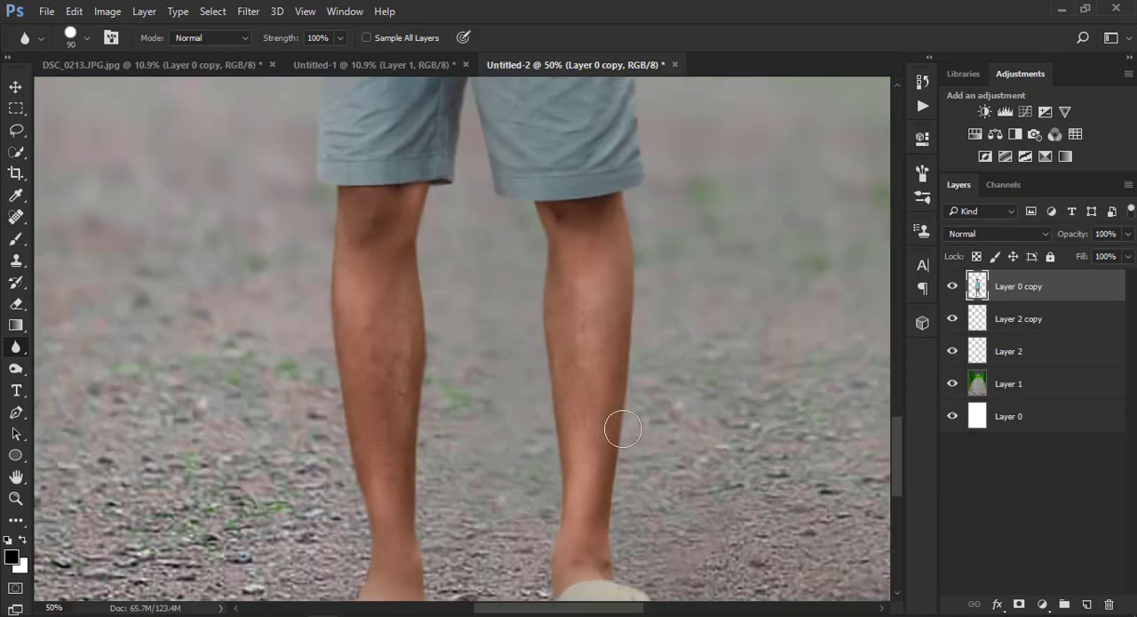
{"action": "key", "text": "ctrl+minus"}
{"action": "left_click", "coordinate": [18, 499]}
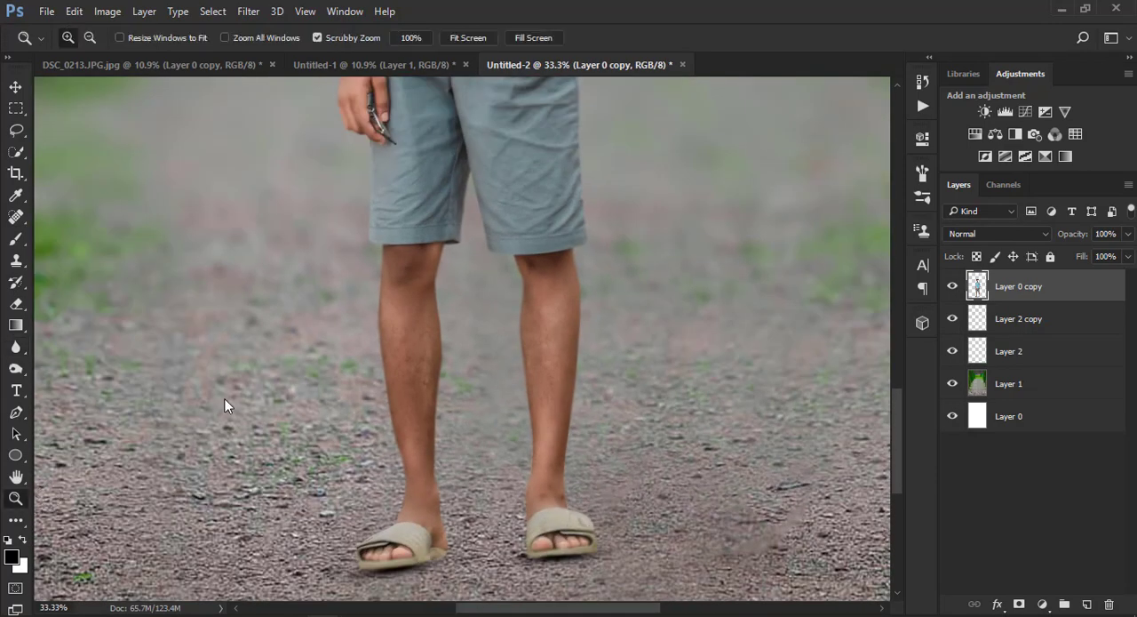
{"action": "right_click", "coordinate": [224, 400]}
{"action": "left_click", "coordinate": [266, 409]}
Merge all visible layers into Layer 1
{"action": "key", "text": "ctrl+minus"}
{"action": "right_click", "coordinate": [478, 381]}
{"action": "left_click", "coordinate": [533, 392]}
{"action": "left_click", "coordinate": [1052, 388]}
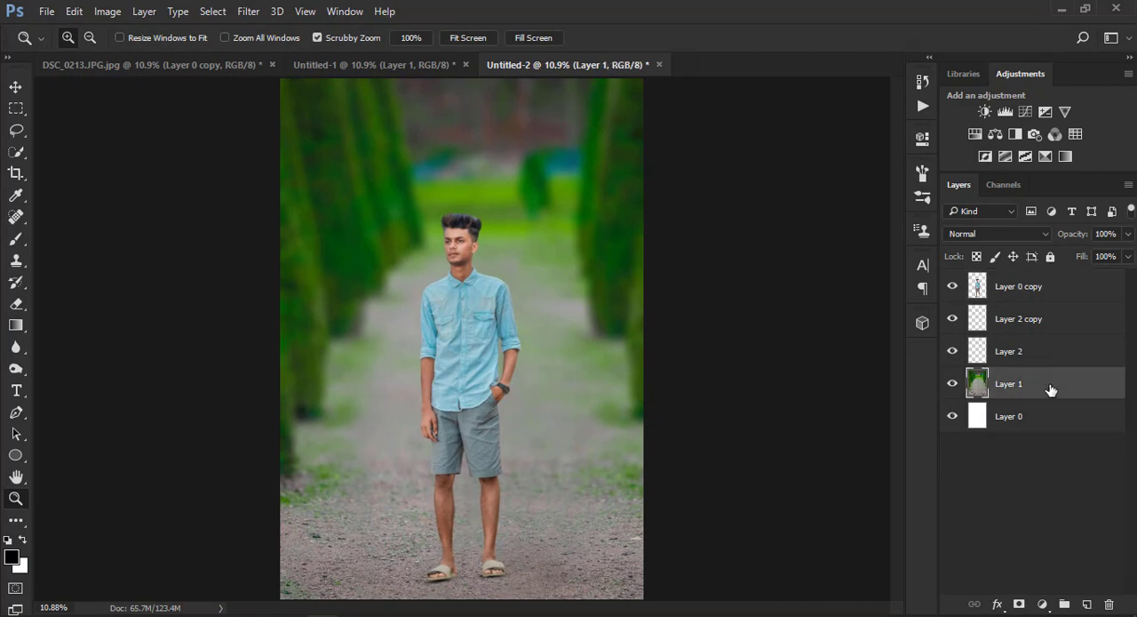
{"action": "right_click", "coordinate": [1052, 387]}
{"action": "left_click", "coordinate": [769, 589]}
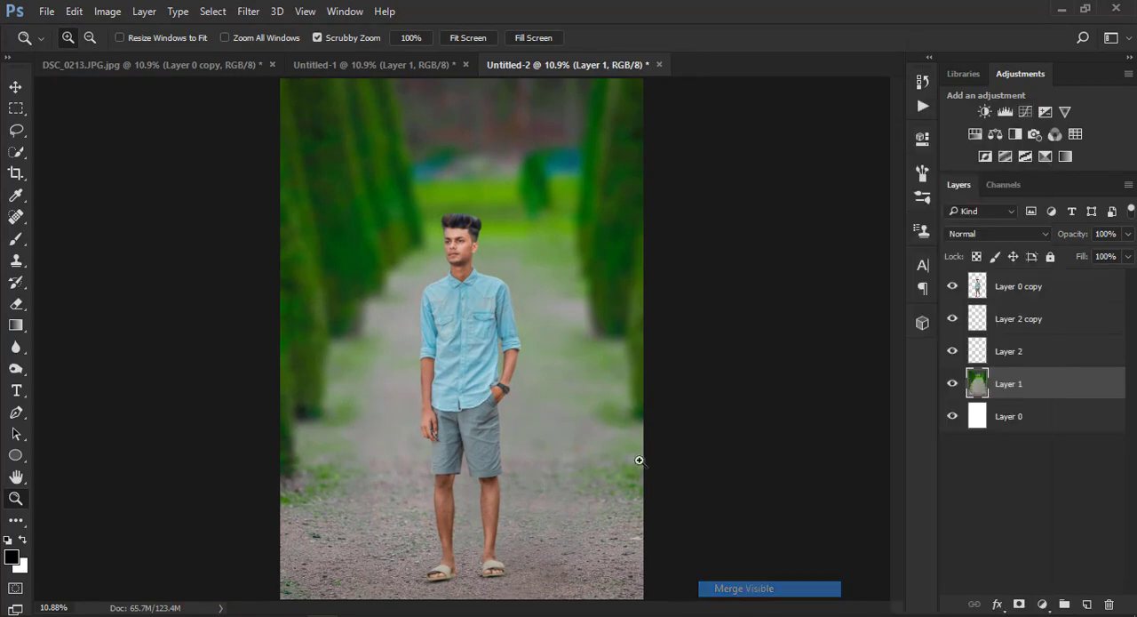
{"action": "right_click", "coordinate": [447, 202]}
{"action": "left_click", "coordinate": [458, 216]}
{"action": "left_click", "coordinate": [248, 11]}
{"action": "left_click", "coordinate": [292, 108]}
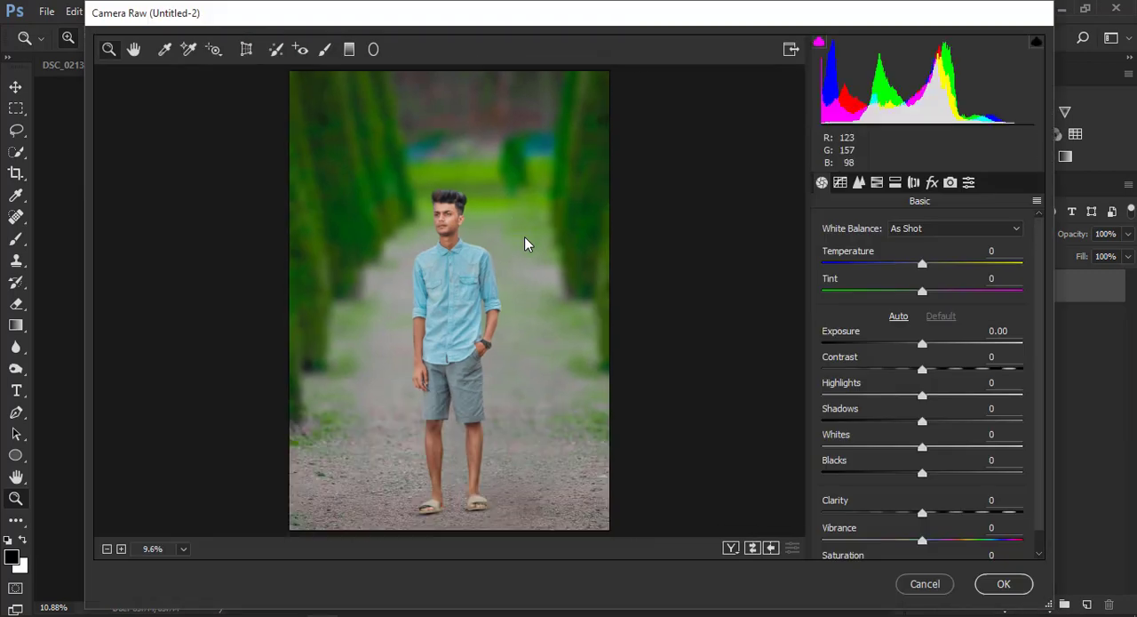
{"action": "left_click", "coordinate": [924, 582]}
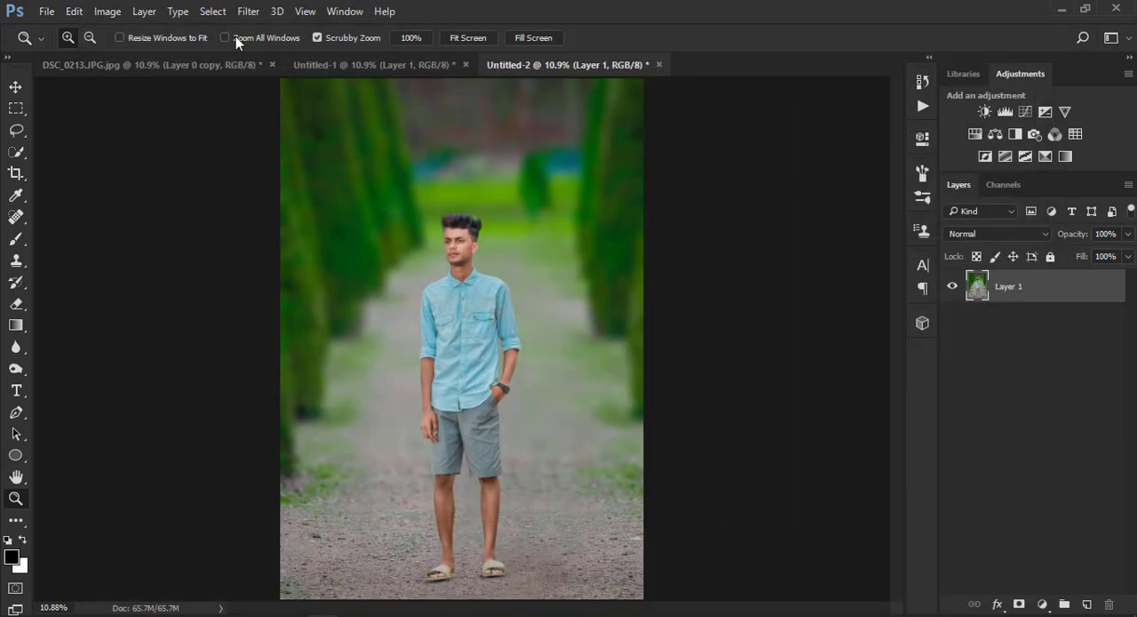
Apply the GREYCstoration filter to Layer 1 with strength 20, contour 0.2, anisotropy 1 and one iteration
{"action": "left_click", "coordinate": [247, 11]}
{"action": "mouse_move", "coordinate": [316, 243]}
{"action": "left_click", "coordinate": [523, 290]}
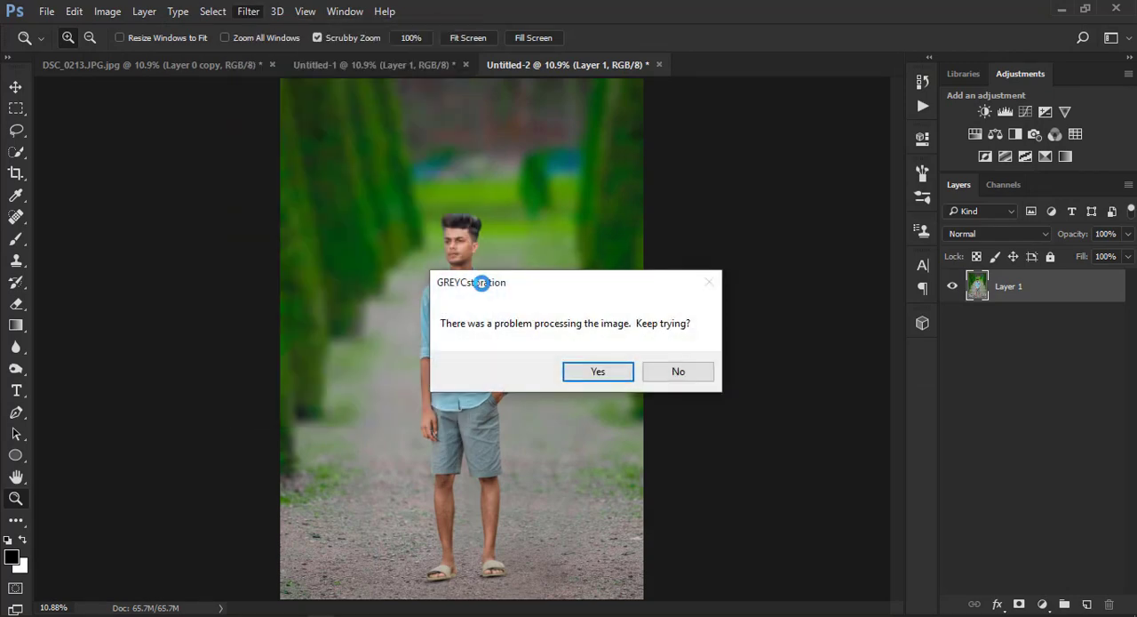
{"action": "left_click", "coordinate": [598, 372]}
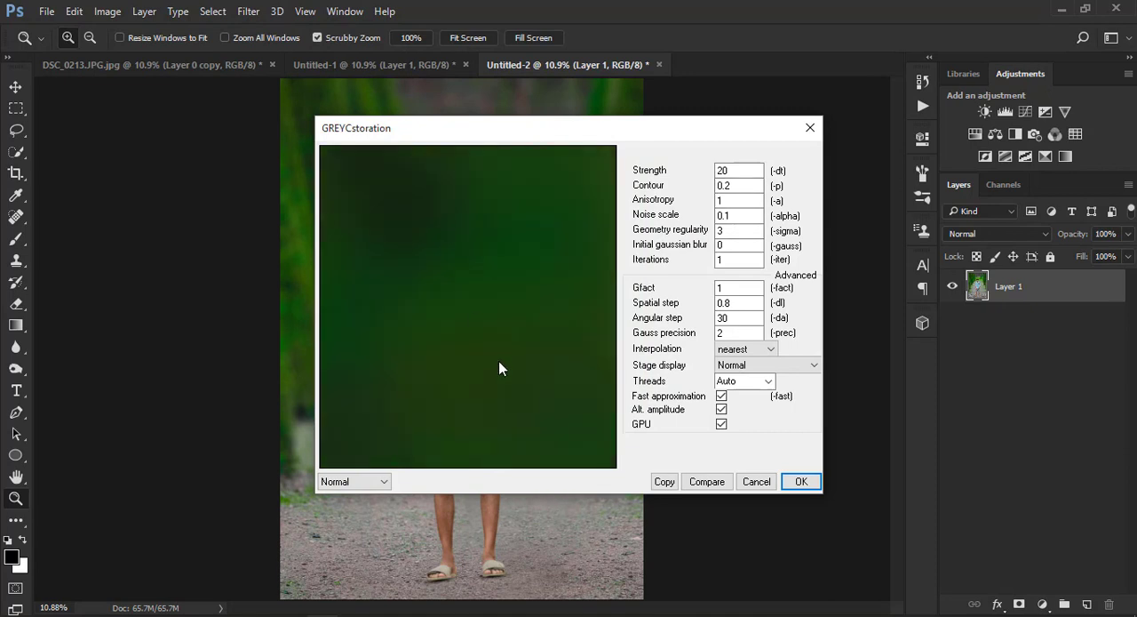
{"action": "left_click_drag", "start_coordinate": [408, 235], "coordinate": [569, 361]}
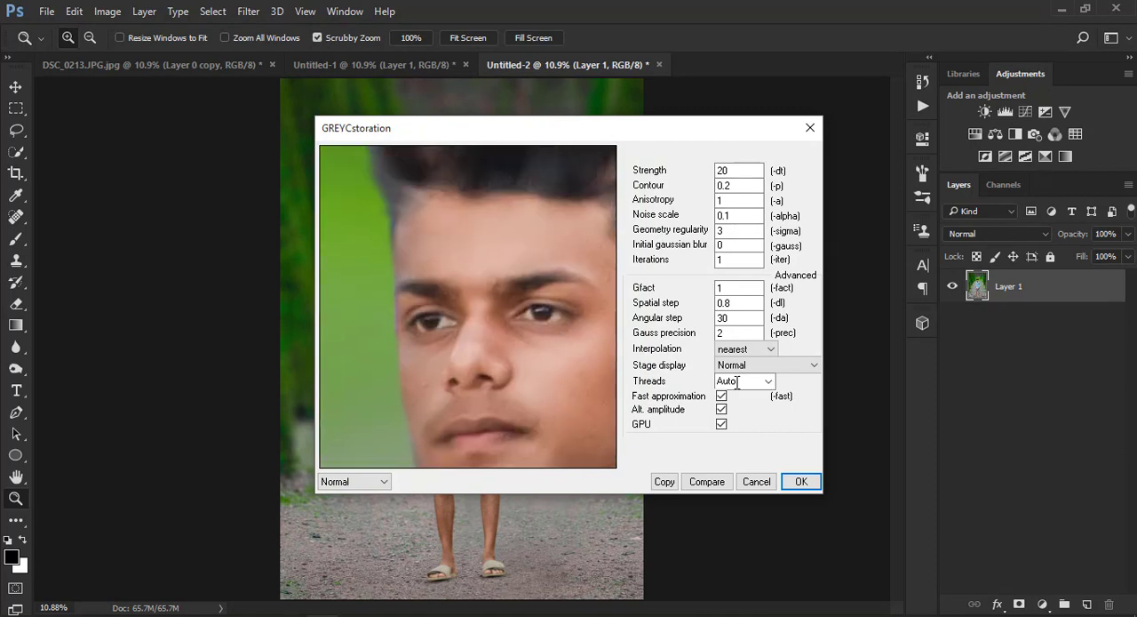
{"action": "left_click", "coordinate": [801, 481]}
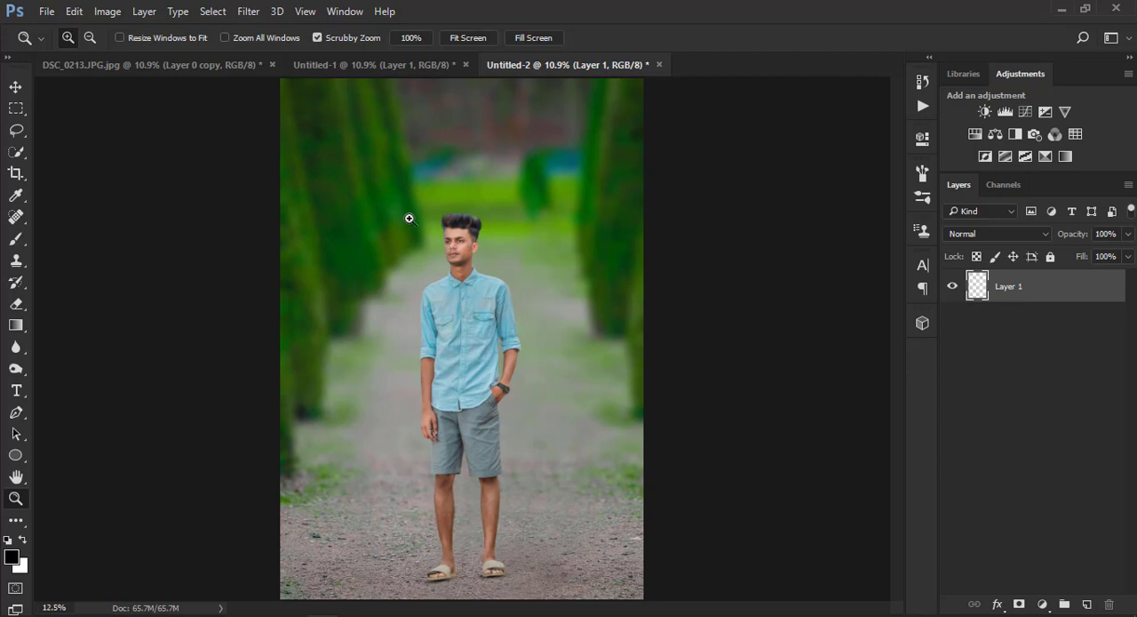
Smooth the facial skin on the forehead, cheeks and around the mouth with the Smudge tool at 20% strength and 50 to 70 px
{"action": "left_click", "coordinate": [461, 227]}
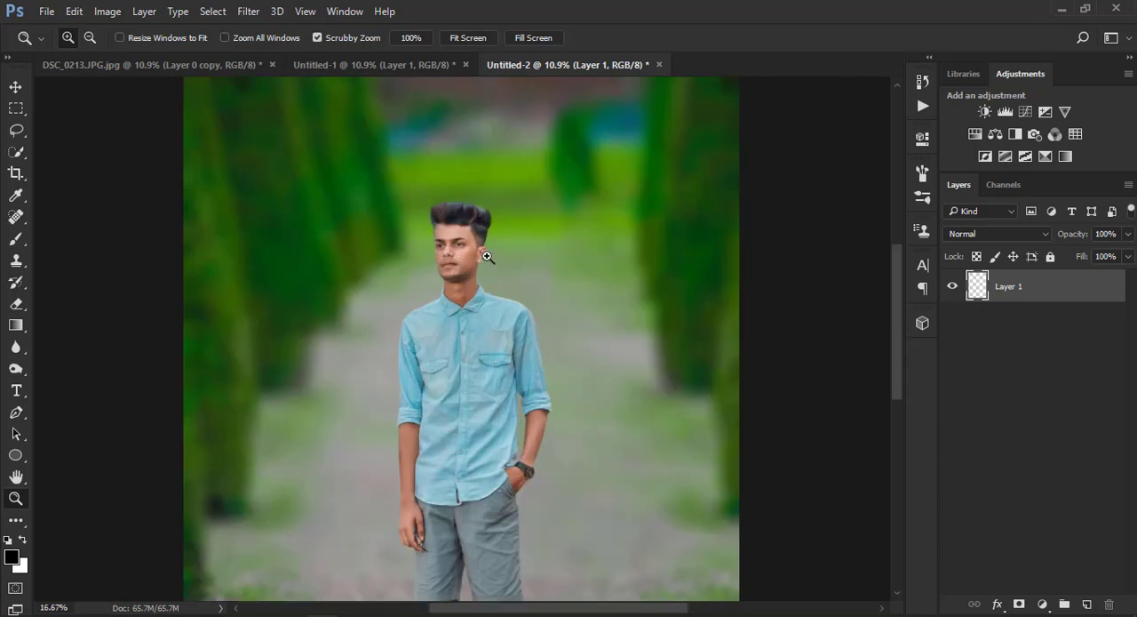
{"action": "right_click", "coordinate": [484, 259]}
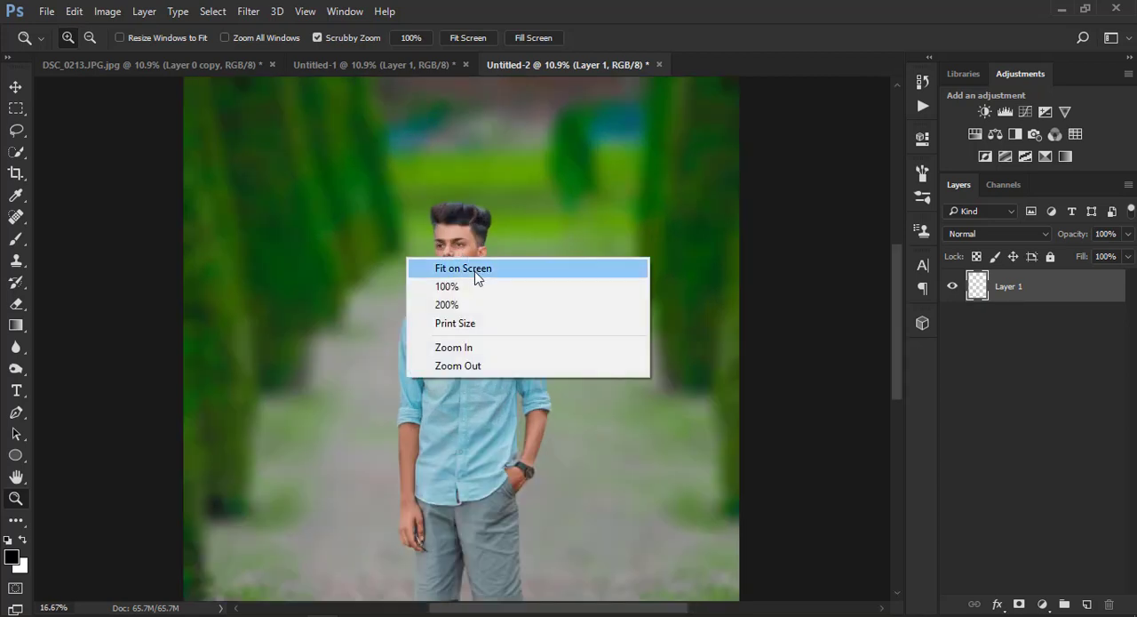
{"action": "left_click", "coordinate": [477, 264]}
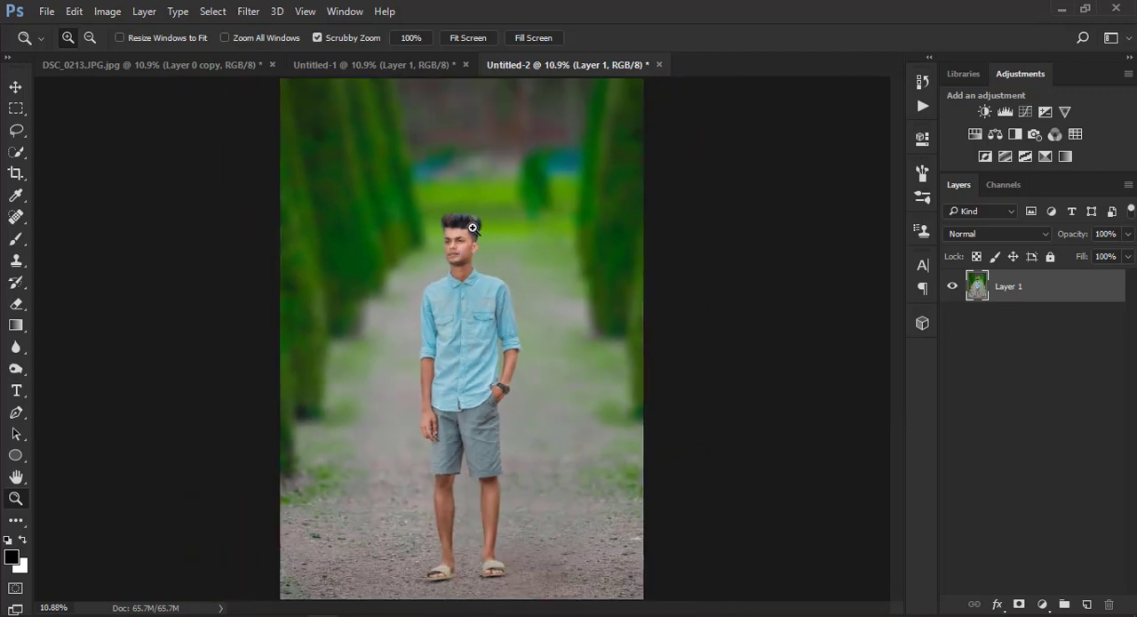
{"action": "left_click_drag", "start_coordinate": [473, 228], "coordinate": [511, 330]}
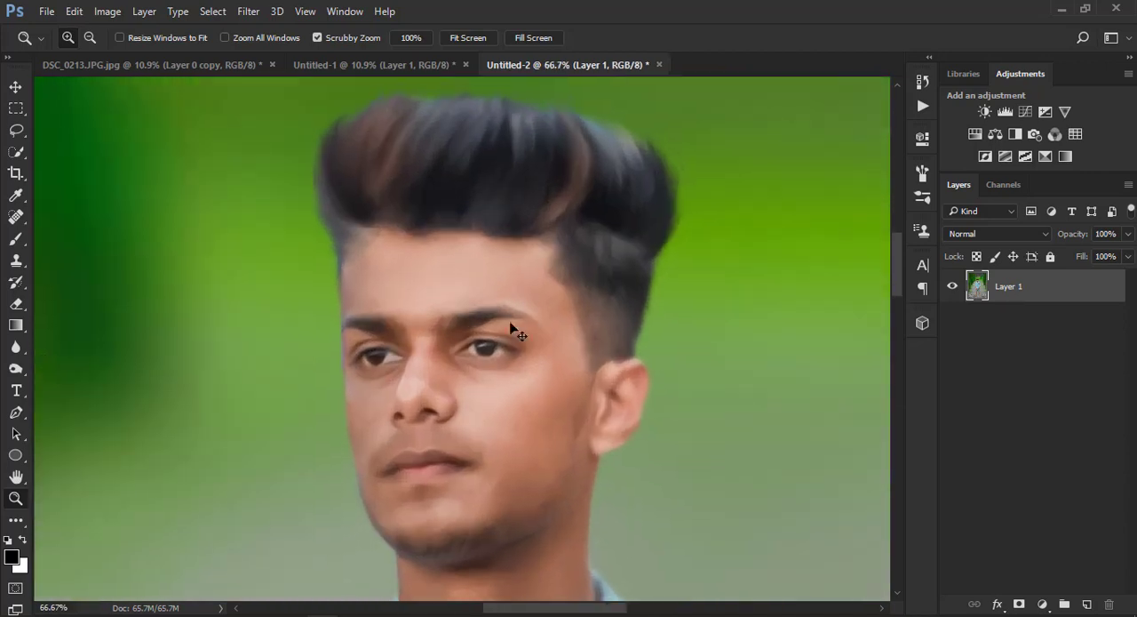
{"action": "left_click", "coordinate": [22, 348]}
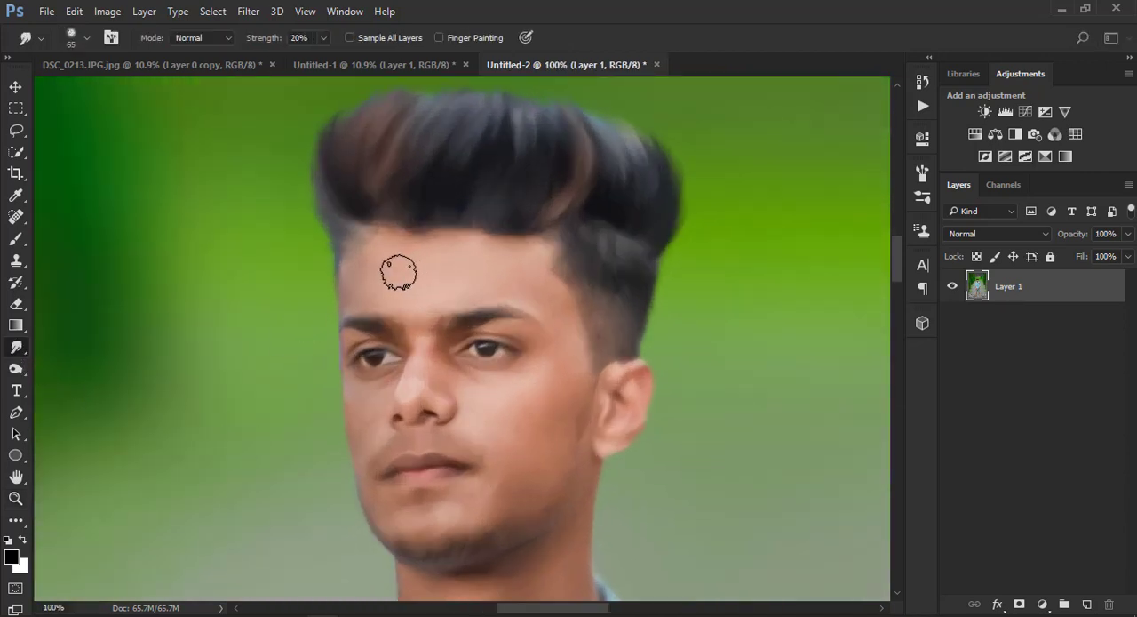
{"action": "key", "text": "bracketright"}
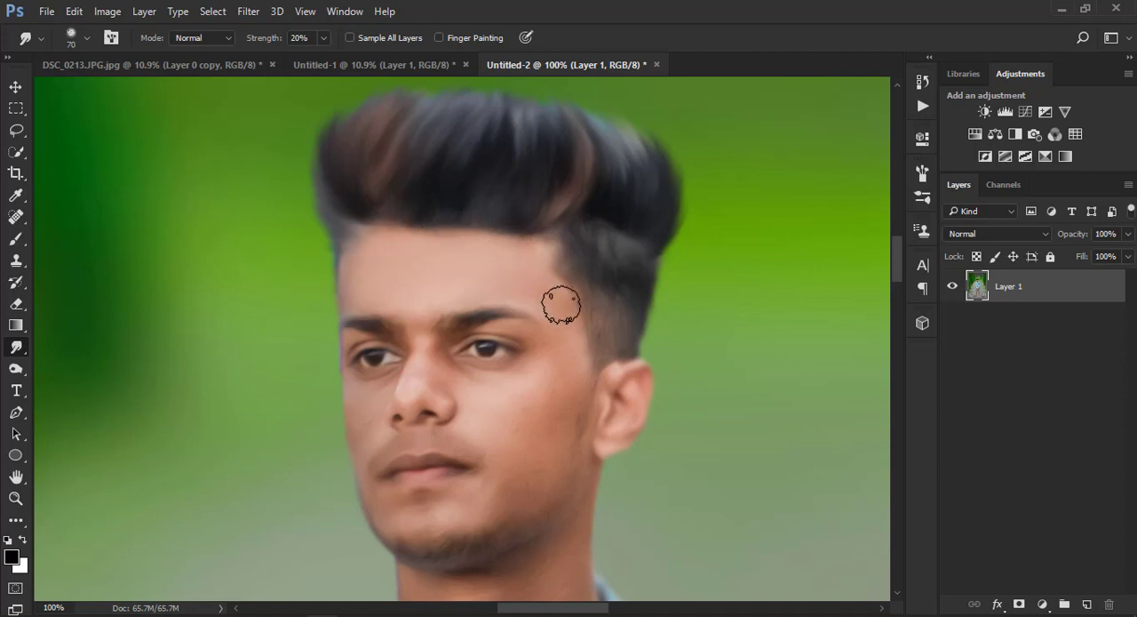
{"action": "key", "text": "bracketleft"}
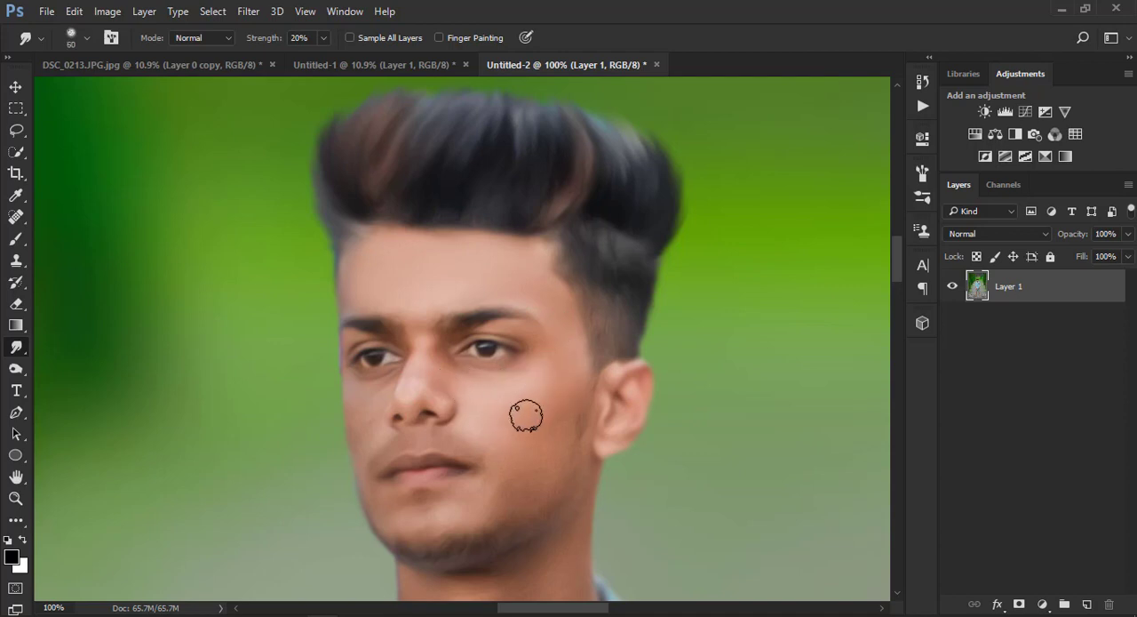
{"action": "key", "text": "bracketright"}
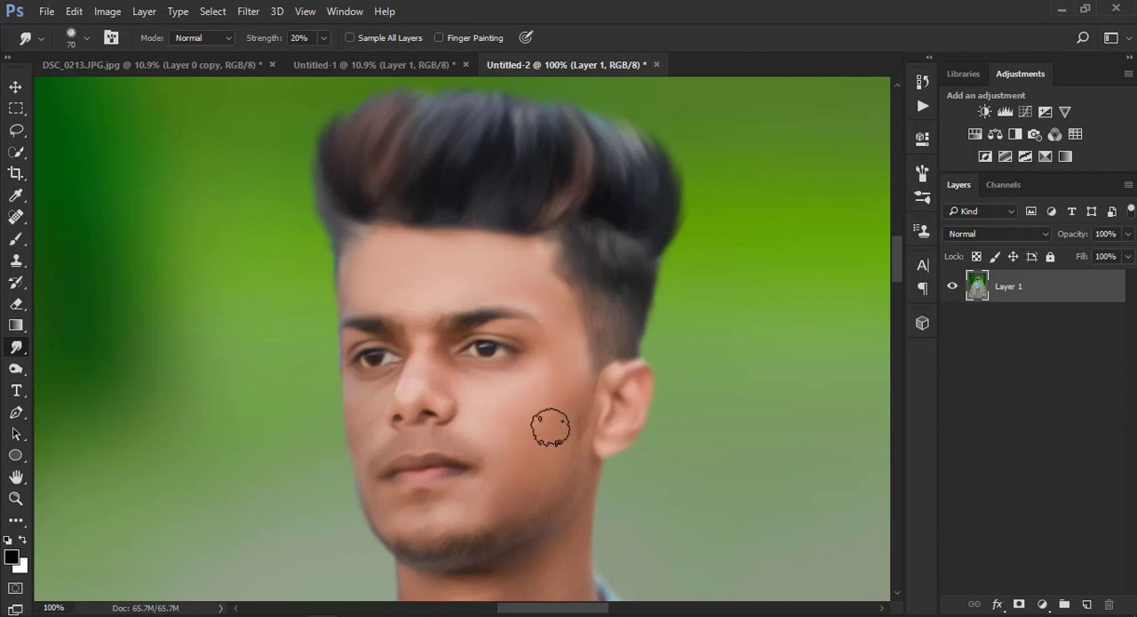
{"action": "key", "text": "bracketleft"}
{"action": "key", "text": "bracketleft"}
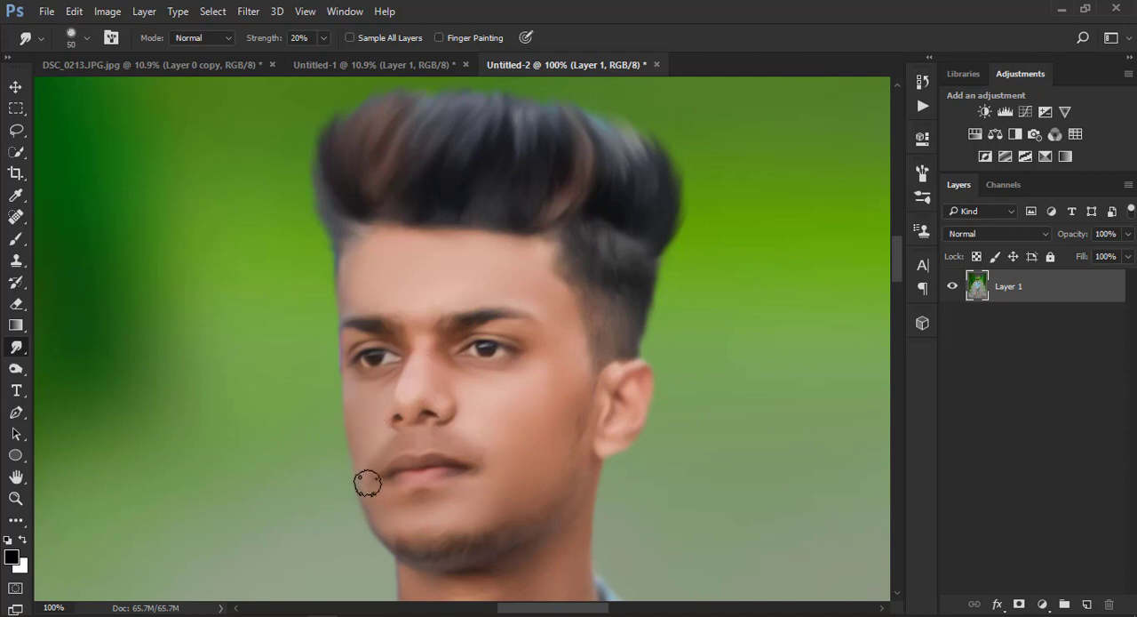
Smudge the skin smooth on the neck with a 90 px brush and on the arms and hand with a 175 px brush
{"action": "key", "text": "ctrl+minus"}
{"action": "key", "text": "ctrl+minus"}
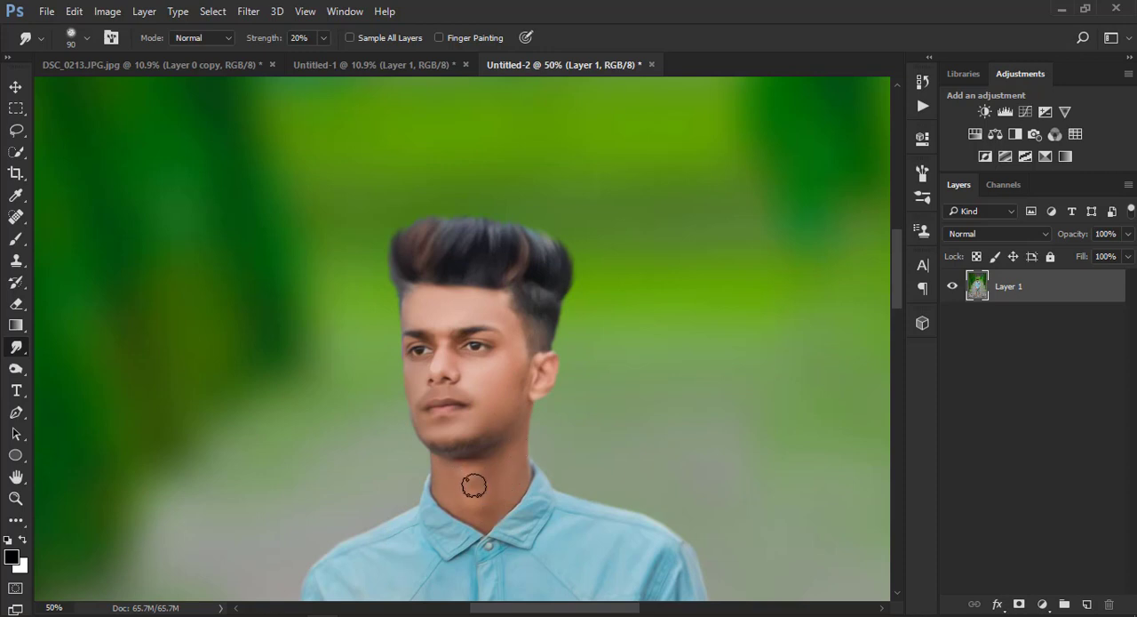
{"action": "key", "text": "ctrl+minus"}
{"action": "scroll", "coordinate": [507, 521], "scroll_direction": "down", "scroll_amount": 5}
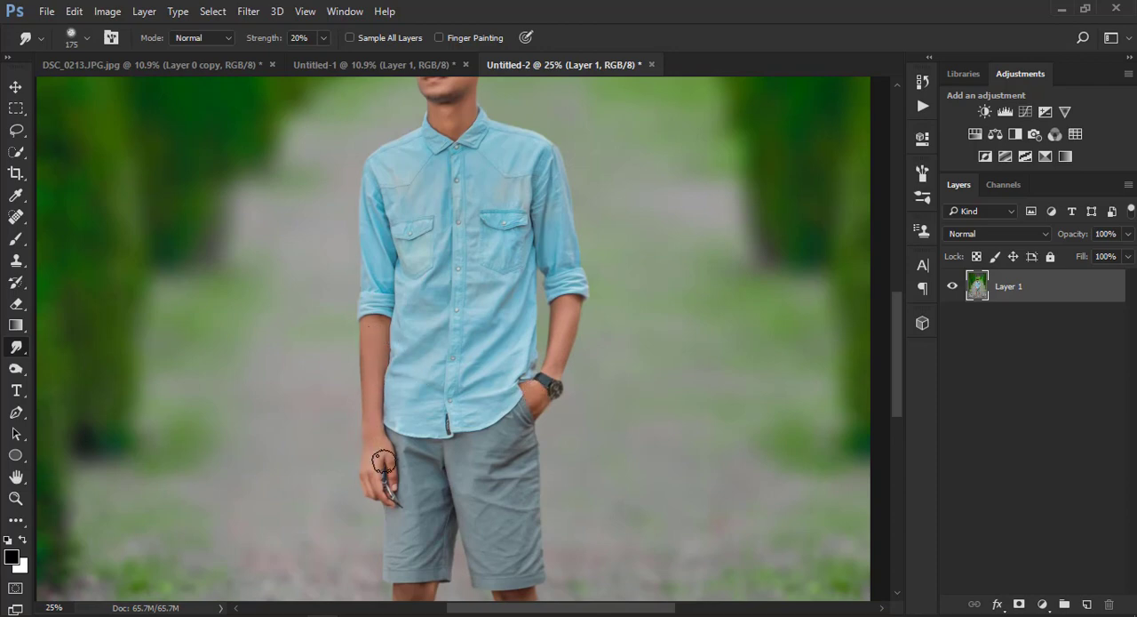
Smudge the skin of both legs smooth from knees to ankles with the 175 px brush at 20% strength
{"action": "scroll", "coordinate": [531, 558], "scroll_direction": "down", "scroll_amount": 1}
{"action": "scroll", "coordinate": [488, 427], "scroll_direction": "up", "scroll_amount": 2}
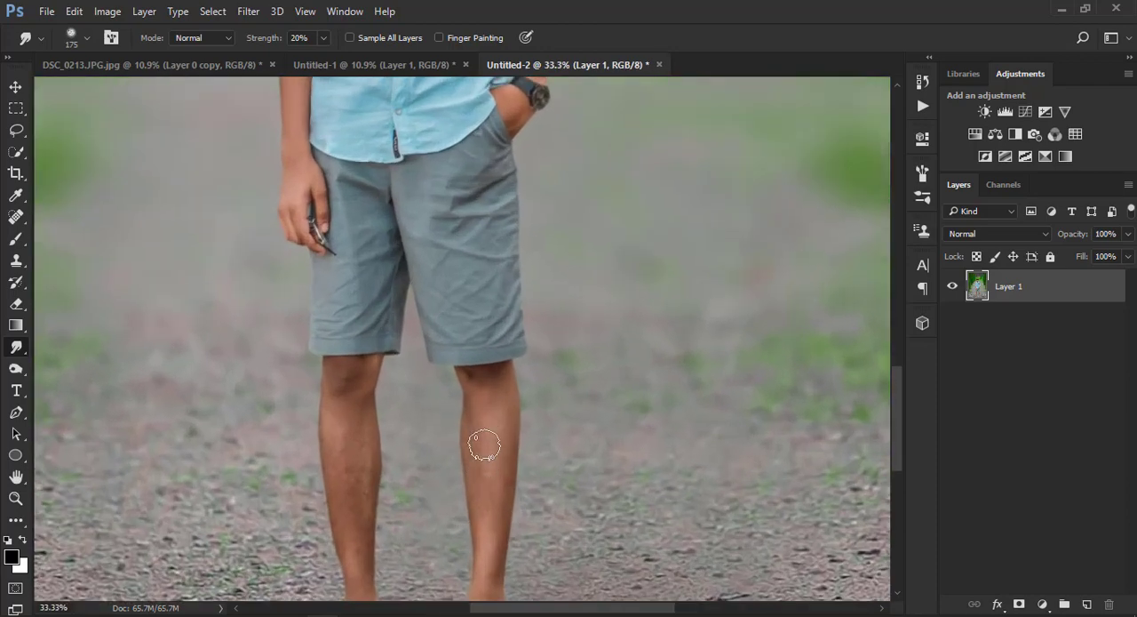
{"action": "scroll", "coordinate": [496, 417], "scroll_direction": "down", "scroll_amount": 2}
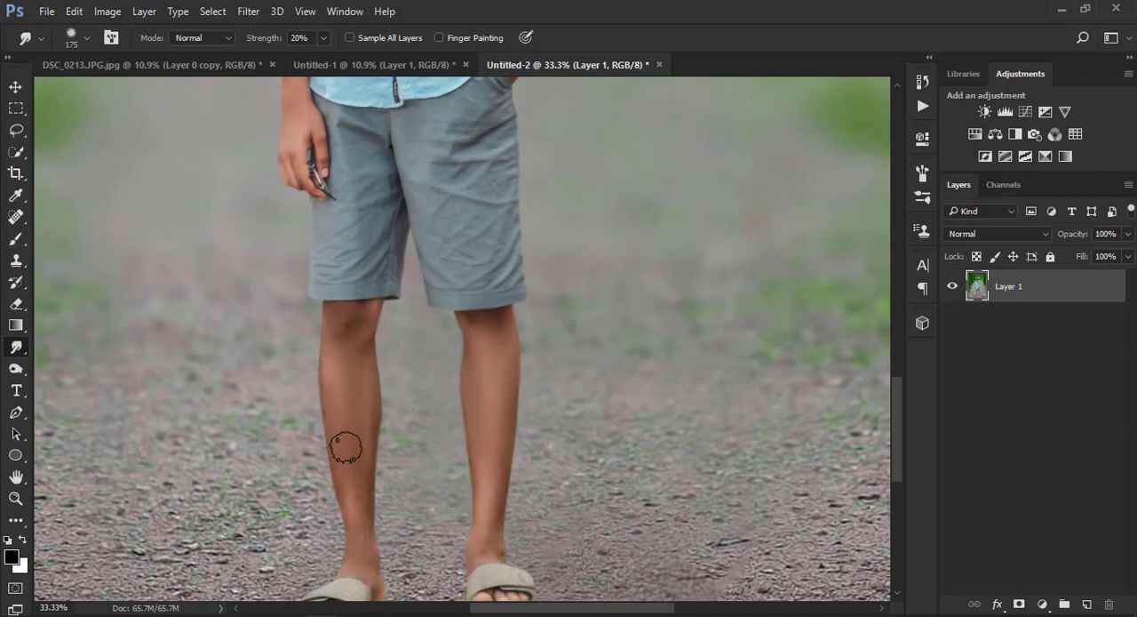
{"action": "scroll", "coordinate": [349, 435], "scroll_direction": "down", "scroll_amount": 3}
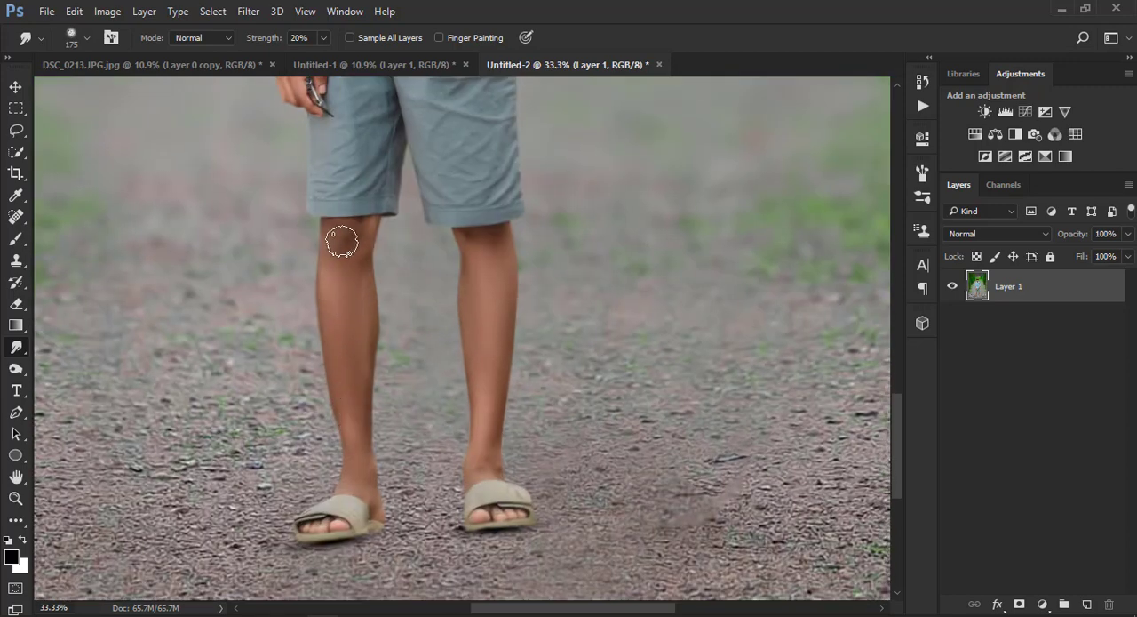
{"action": "left_click", "coordinate": [16, 497]}
{"action": "right_click", "coordinate": [319, 355]}
{"action": "left_click", "coordinate": [490, 374]}
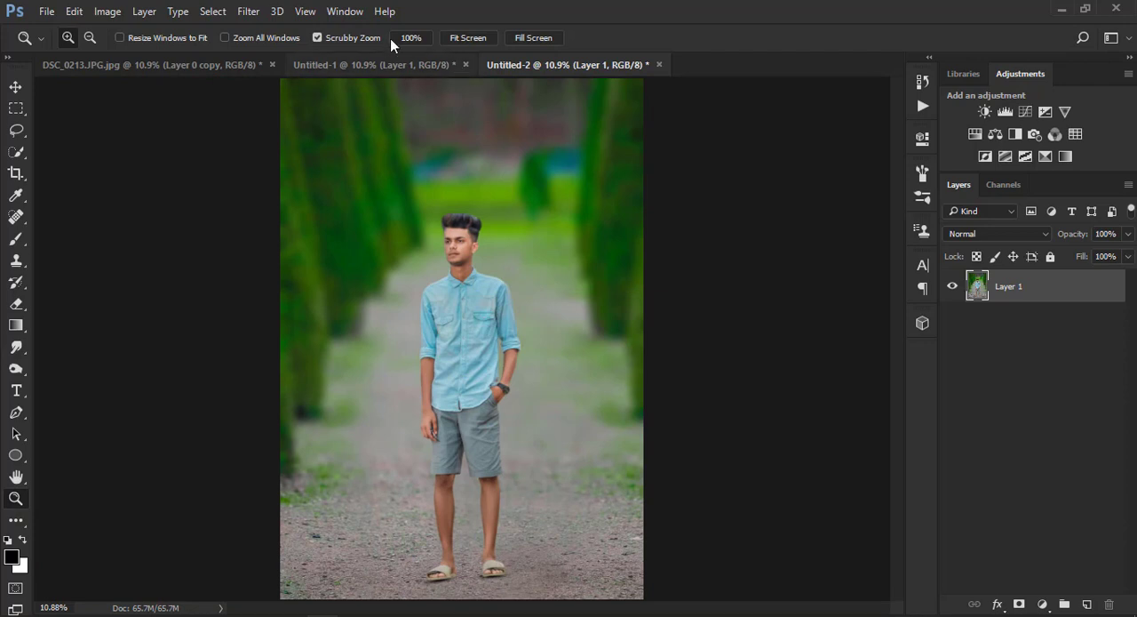
Darken the image corners in the Camera Raw filter with a slight negative post-crop vignetting amount
{"action": "left_click", "coordinate": [249, 12]}
{"action": "left_click", "coordinate": [355, 91]}
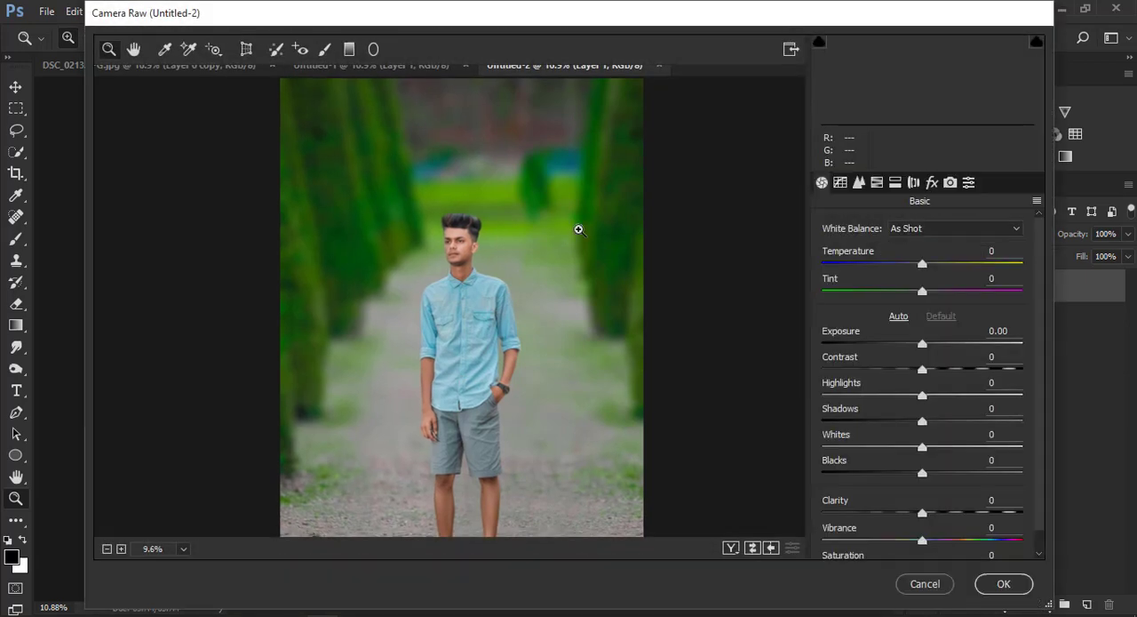
{"action": "left_click", "coordinate": [930, 183]}
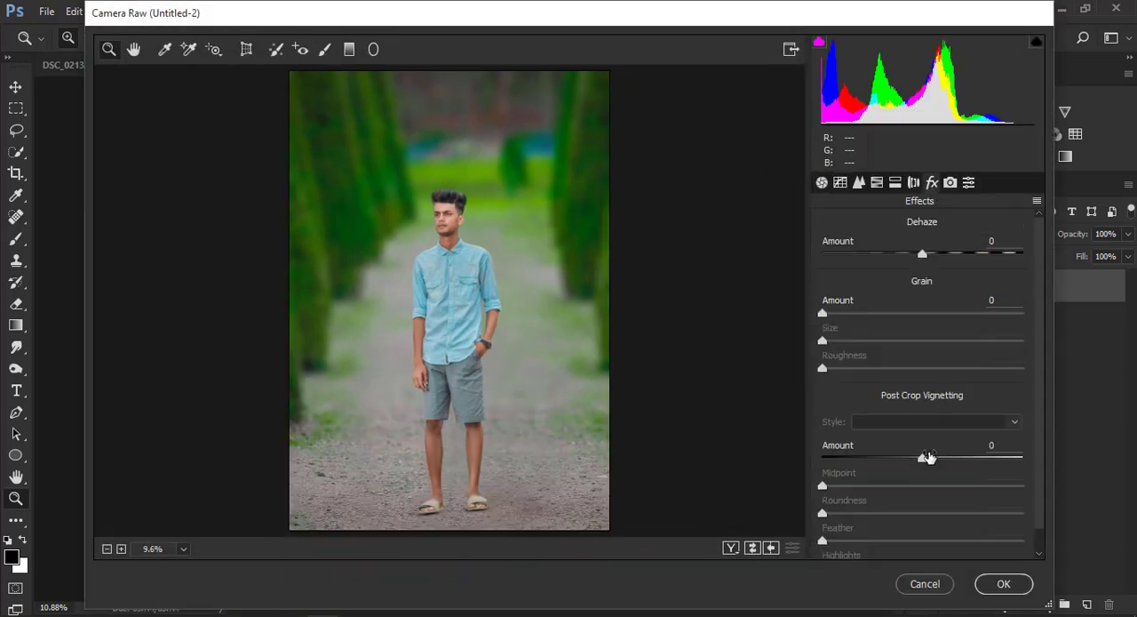
{"action": "left_click_drag", "start_coordinate": [926, 457], "coordinate": [906, 457]}
Add a graduated filter with exposure -1.70 rising from the image's lower edge to the man's shorts
{"action": "left_click", "coordinate": [349, 49]}
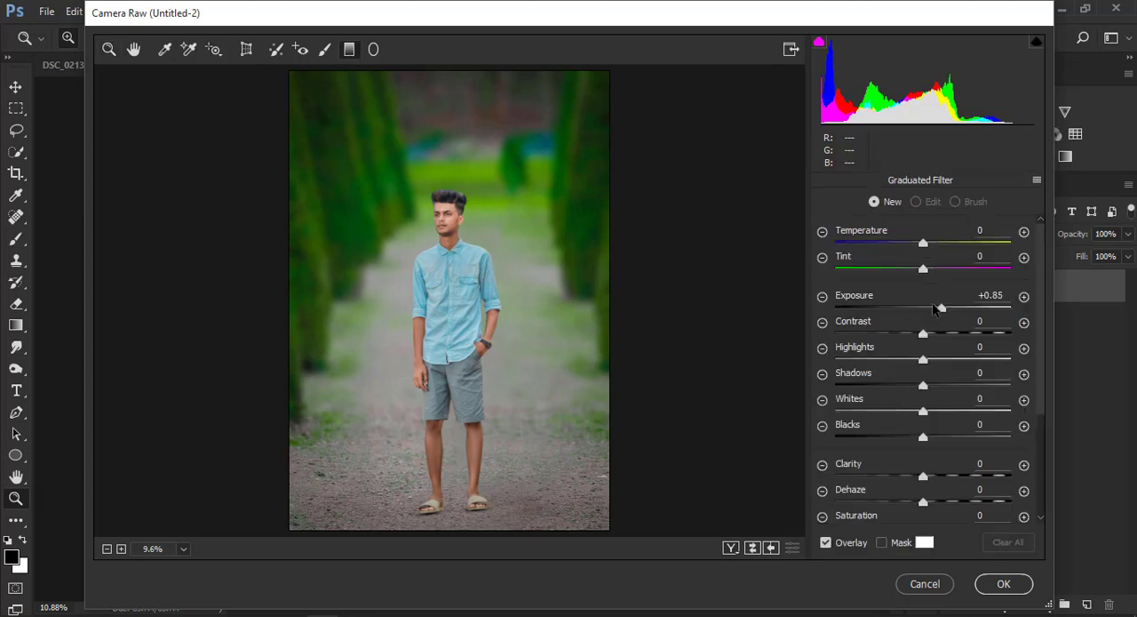
{"action": "left_click_drag", "start_coordinate": [937, 309], "coordinate": [906, 310]}
{"action": "left_click_drag", "start_coordinate": [427, 533], "coordinate": [429, 437]}
{"action": "left_click_drag", "start_coordinate": [904, 309], "coordinate": [878, 316]}
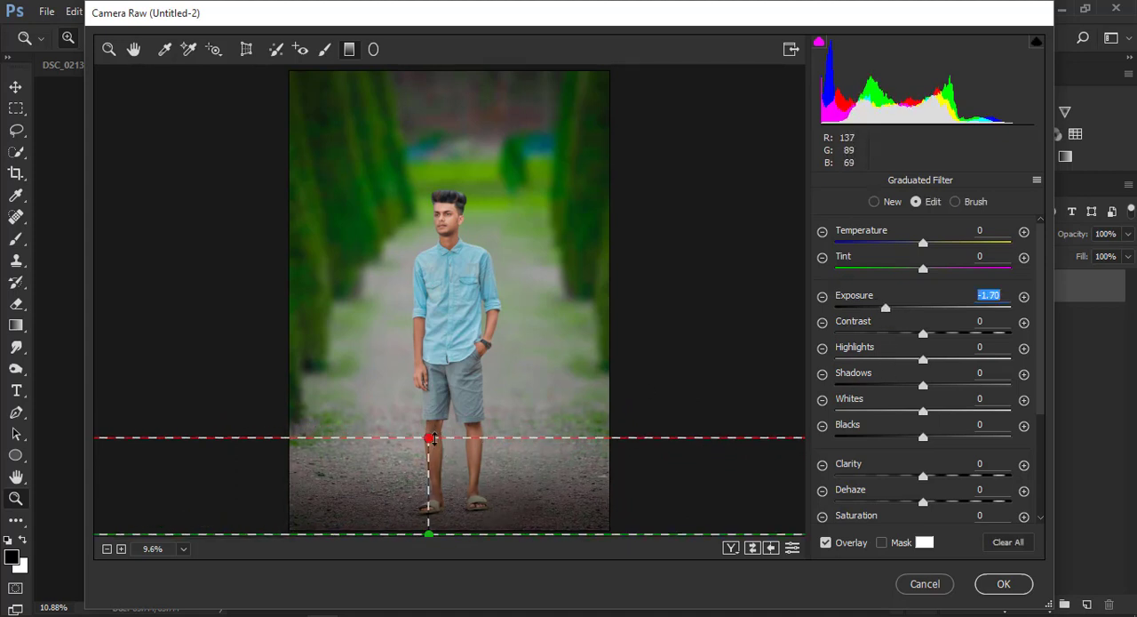
{"action": "left_click_drag", "start_coordinate": [431, 437], "coordinate": [431, 400]}
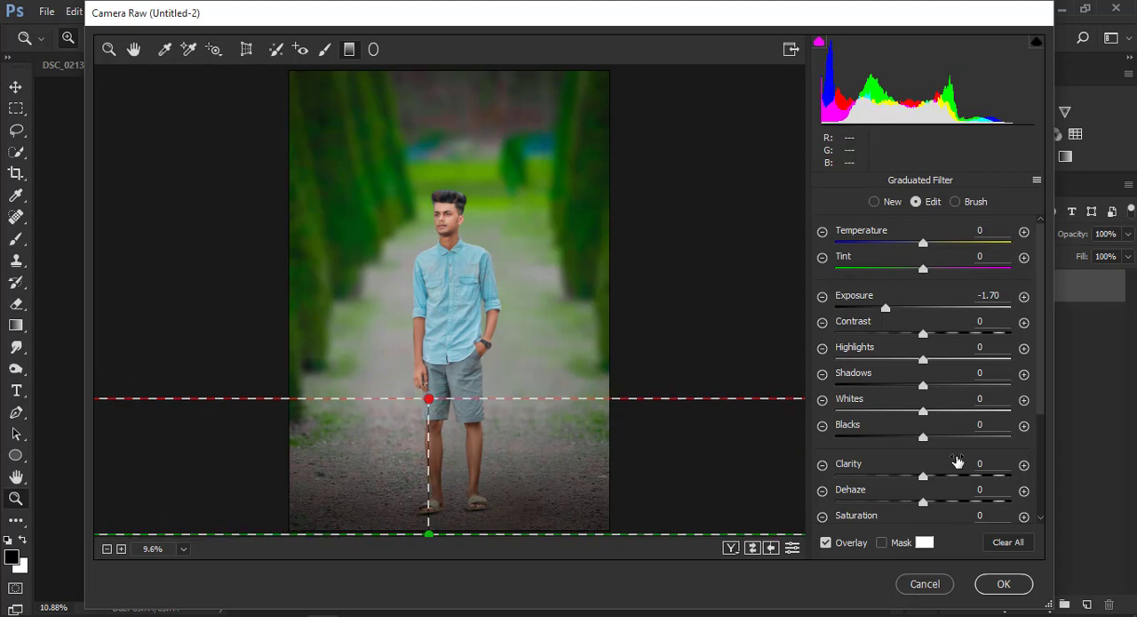
Set the graduated filter's clarity to +77 and shadows to +77, and apply the Camera Raw edits
{"action": "left_click_drag", "start_coordinate": [917, 478], "coordinate": [967, 477]}
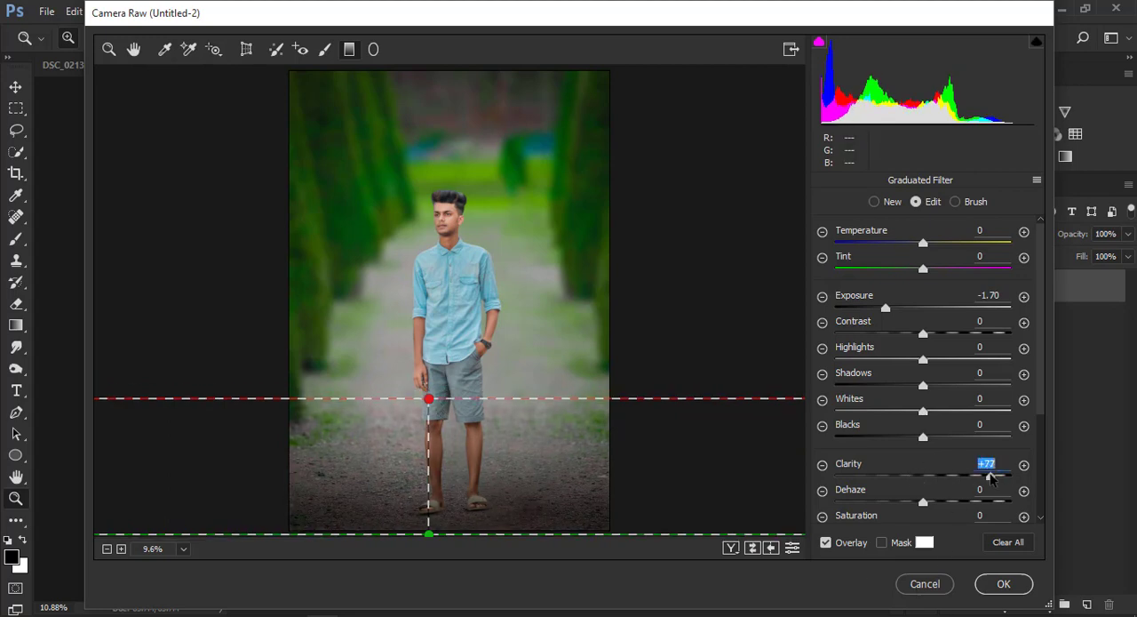
{"action": "left_click_drag", "start_coordinate": [923, 385], "coordinate": [904, 382]}
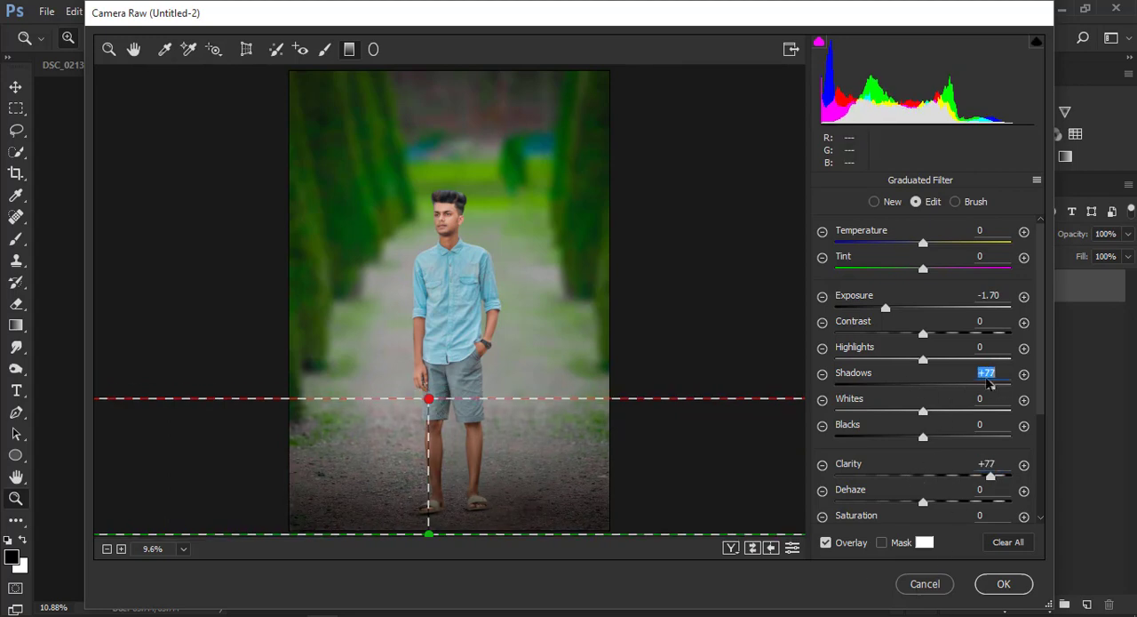
{"action": "left_click", "coordinate": [1003, 581]}
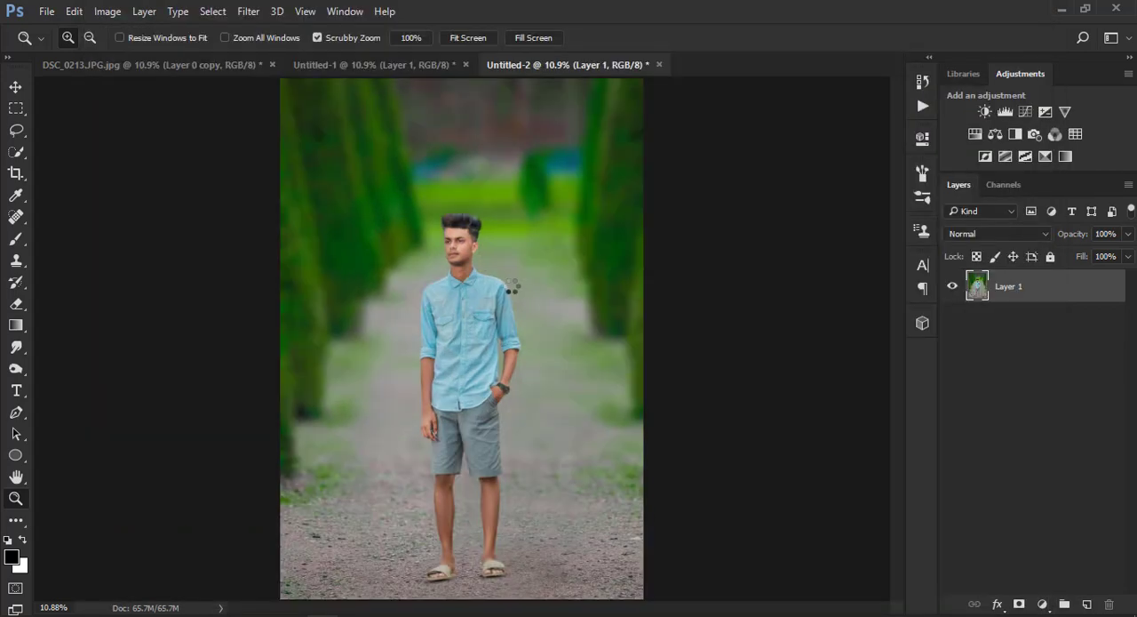
{"action": "right_click", "coordinate": [471, 254]}
{"action": "left_click", "coordinate": [496, 265]}
{"action": "left_click", "coordinate": [437, 248]}
{"action": "left_click", "coordinate": [437, 248]}
{"action": "left_click", "coordinate": [437, 248]}
{"action": "right_click", "coordinate": [447, 247]}
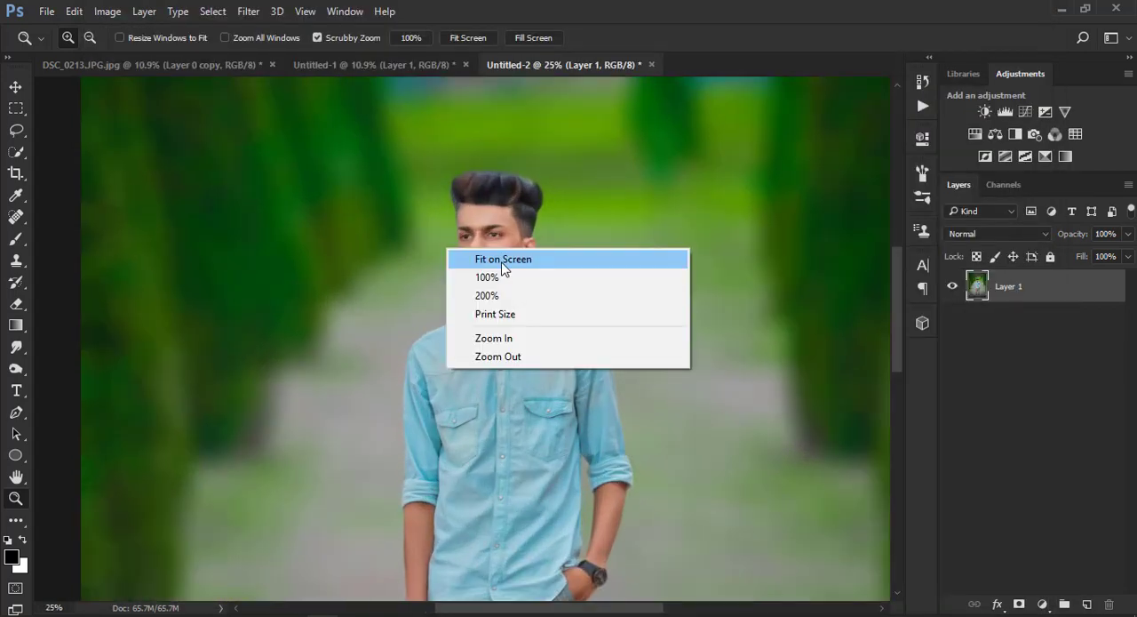
{"action": "left_click", "coordinate": [502, 260]}
Adjust HSL saturation in Camera Raw to Yellows -100, Greens -3 and Aquas +27, and apply it
{"action": "left_click", "coordinate": [249, 11]}
{"action": "left_click", "coordinate": [320, 76]}
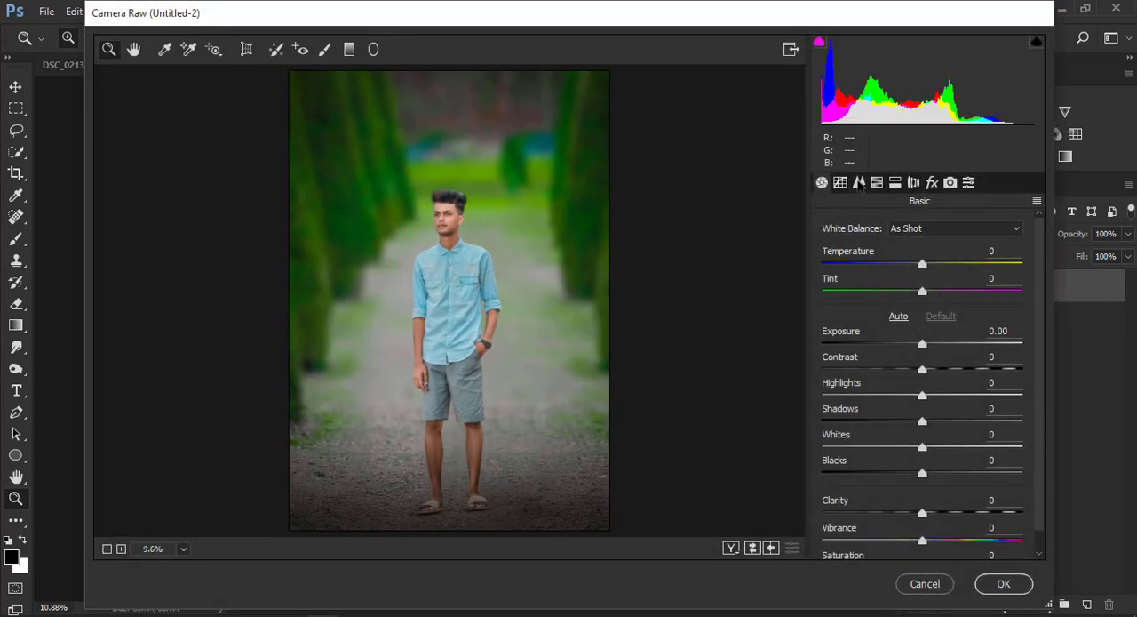
{"action": "left_click", "coordinate": [876, 182]}
{"action": "left_click_drag", "start_coordinate": [927, 394], "coordinate": [802, 372]}
{"action": "left_click", "coordinate": [882, 254]}
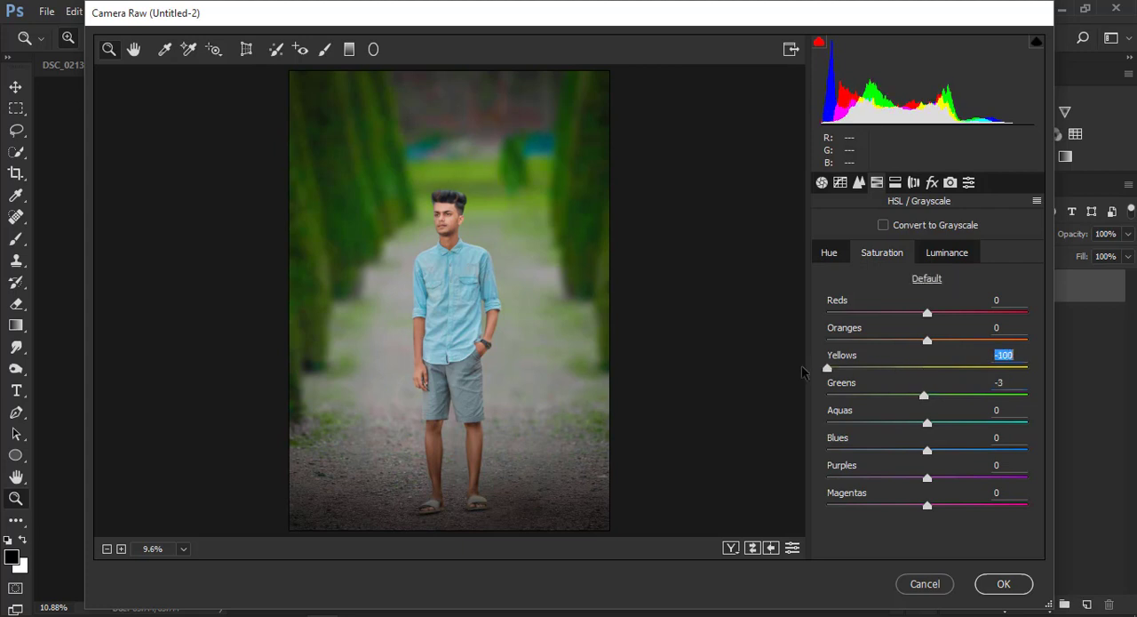
{"action": "left_click_drag", "start_coordinate": [926, 423], "coordinate": [973, 423]}
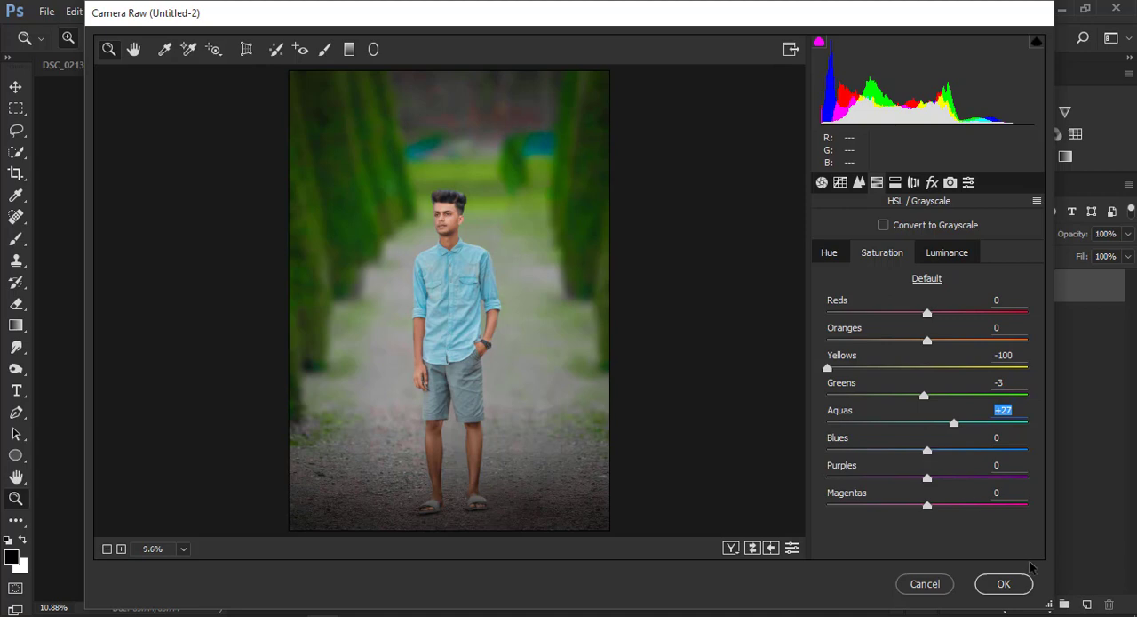
{"action": "left_click", "coordinate": [1003, 584]}
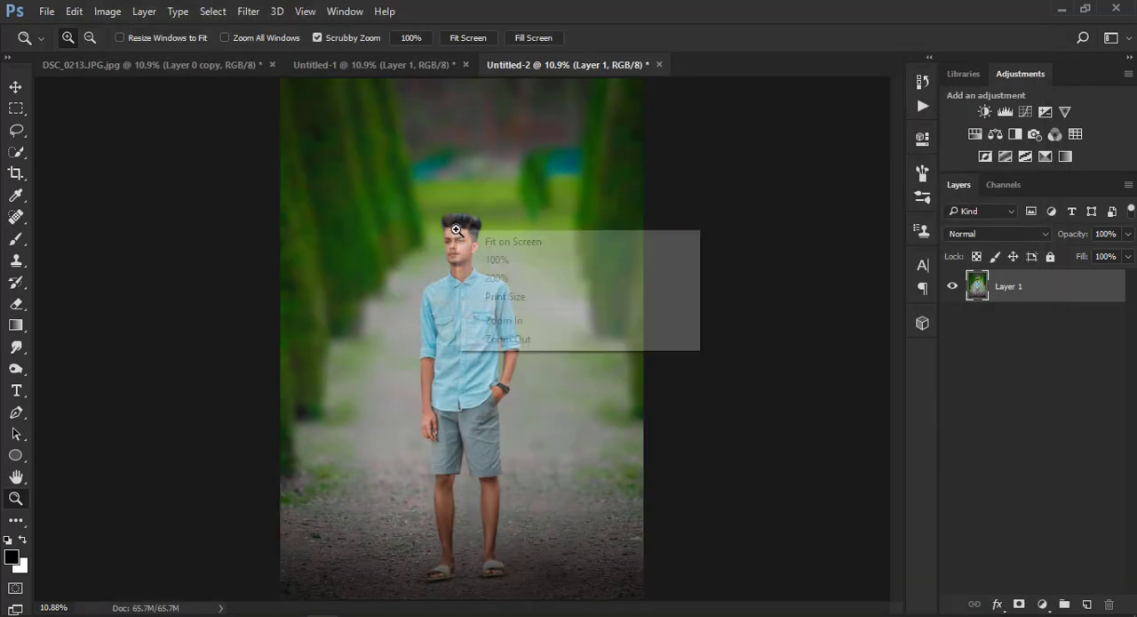
Set Highlights to -30, Whites to -39 and Shadows to +31 for Layer 1 in the Camera Raw filter
{"action": "left_click", "coordinate": [250, 11]}
{"action": "left_click", "coordinate": [278, 107]}
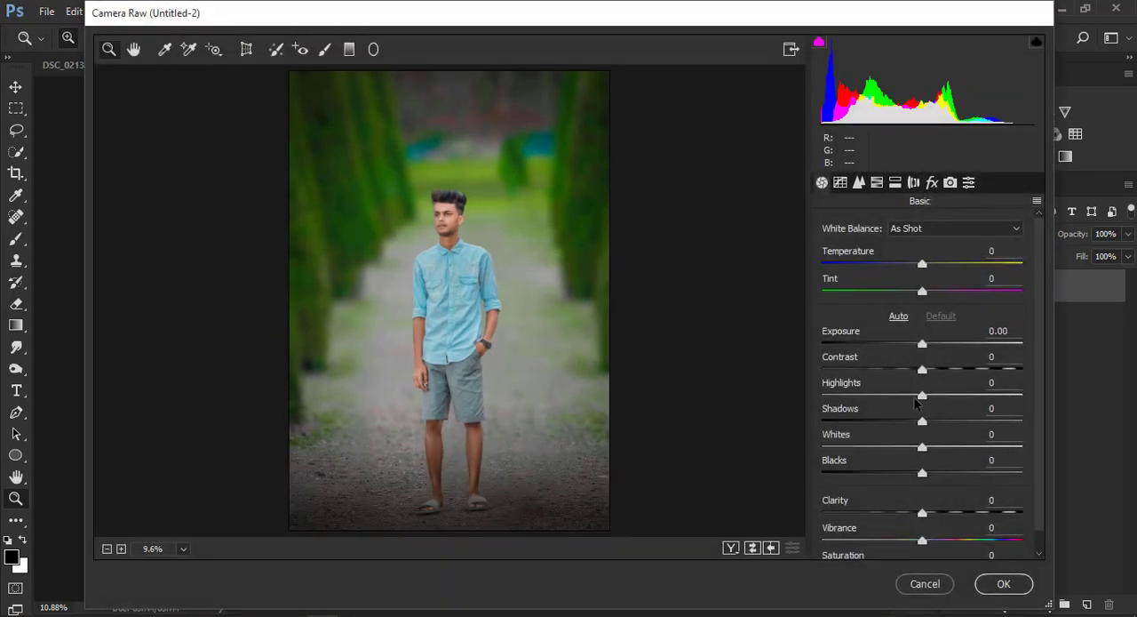
{"action": "left_click_drag", "start_coordinate": [883, 397], "coordinate": [892, 394]}
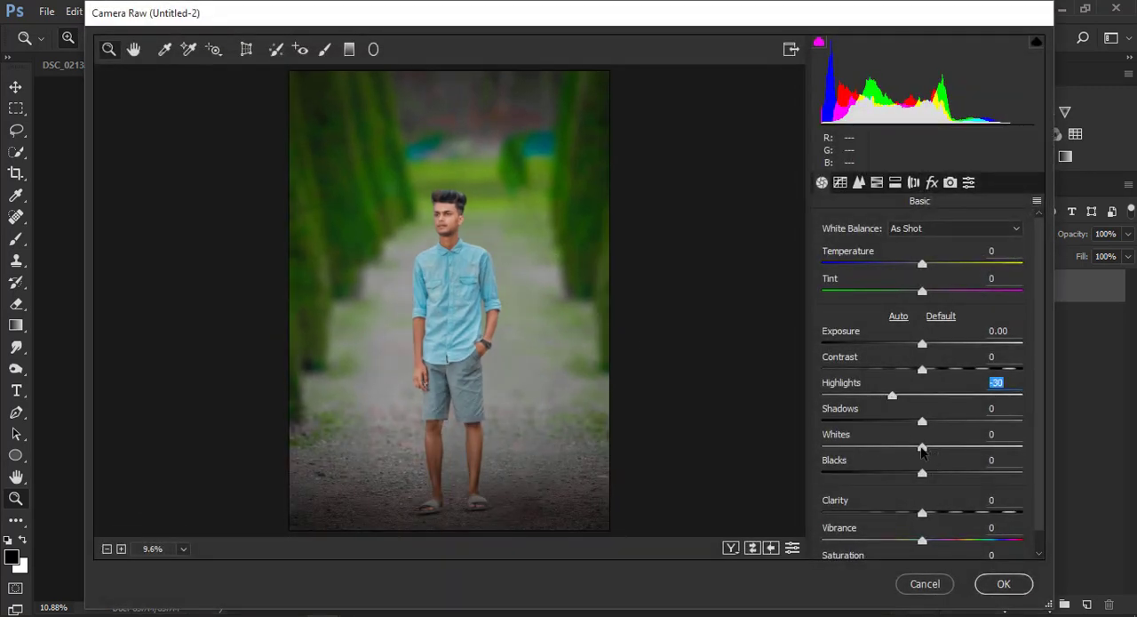
{"action": "left_click_drag", "start_coordinate": [922, 447], "coordinate": [952, 426]}
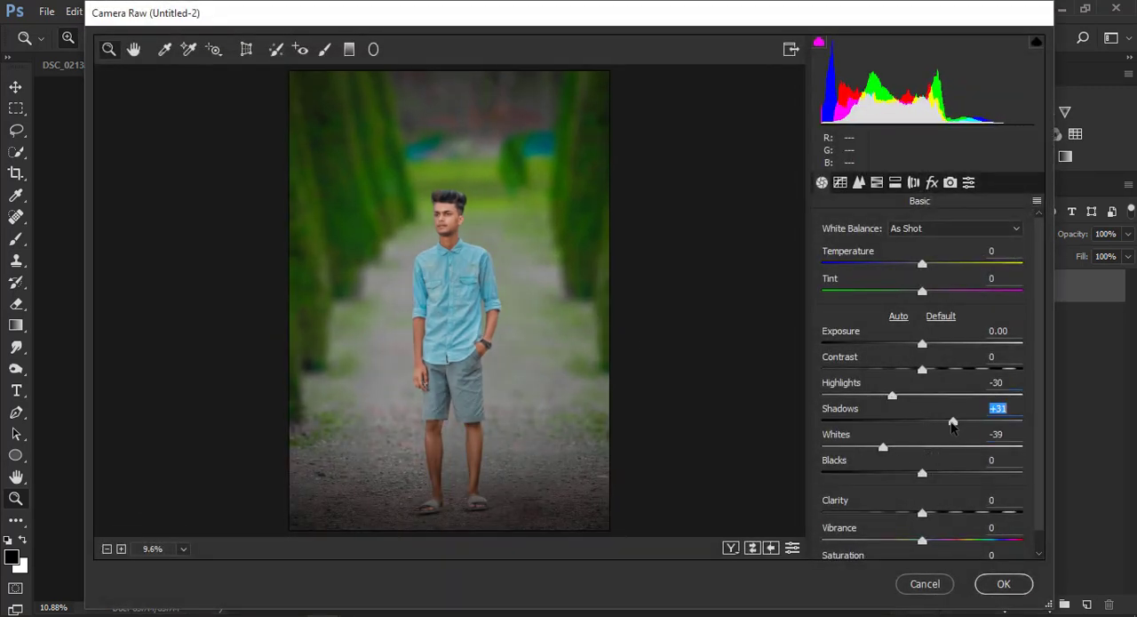
Raise Clarity to +70, check the face up close, and apply the Camera Raw adjustments
{"action": "left_click_drag", "start_coordinate": [924, 513], "coordinate": [988, 507]}
{"action": "left_click", "coordinate": [442, 233]}
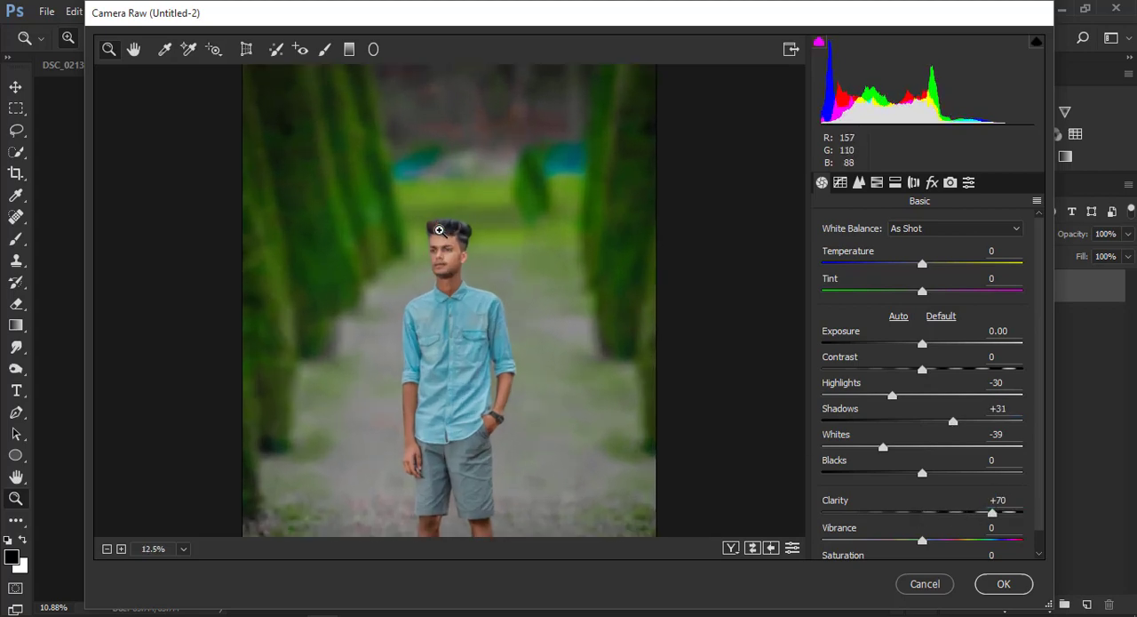
{"action": "left_click", "coordinate": [440, 229]}
{"action": "left_click", "coordinate": [469, 368]}
{"action": "right_click", "coordinate": [426, 303]}
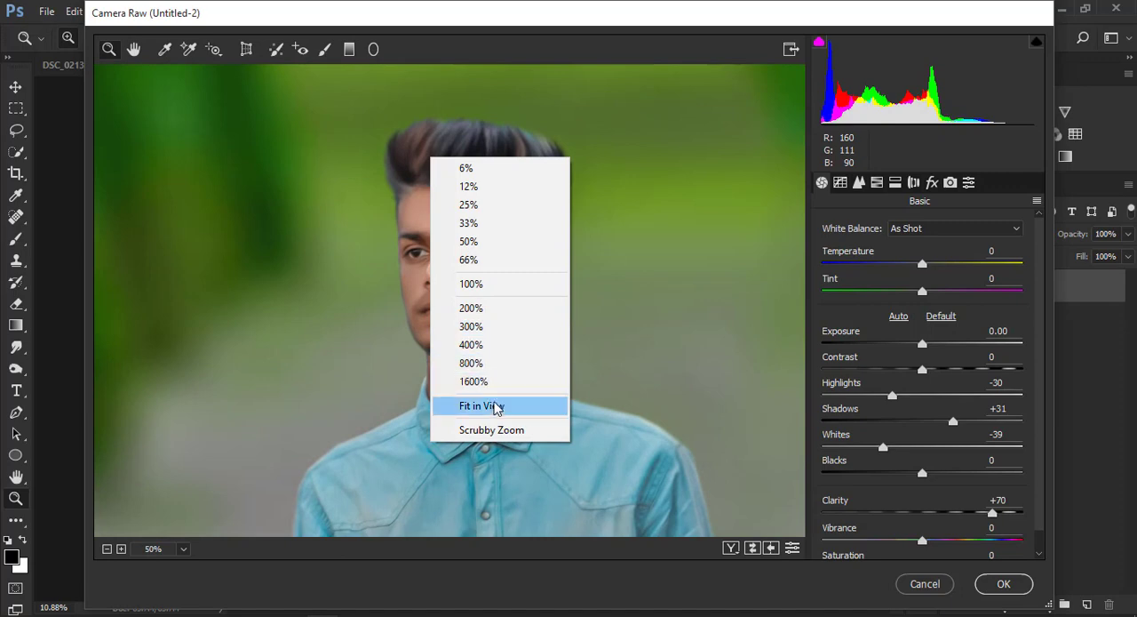
{"action": "left_click", "coordinate": [495, 406]}
{"action": "left_click", "coordinate": [1004, 585]}
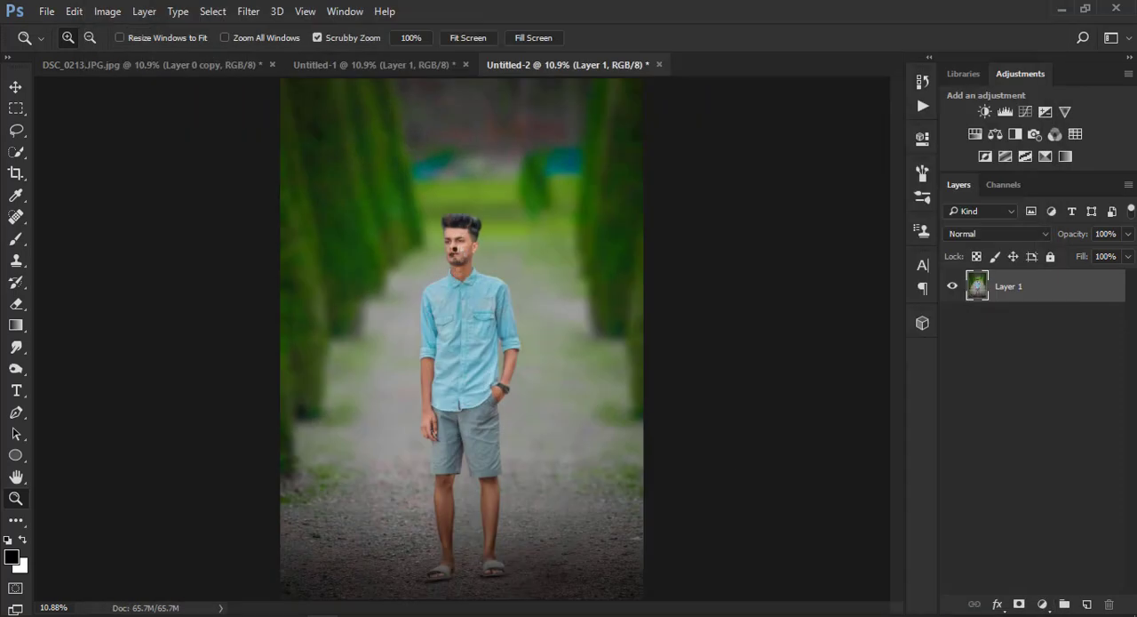
Apply a Selective Color adjustment that sets Black to -22% in the Reds, using the Relative method
{"action": "right_click", "coordinate": [478, 226]}
{"action": "left_click", "coordinate": [504, 238]}
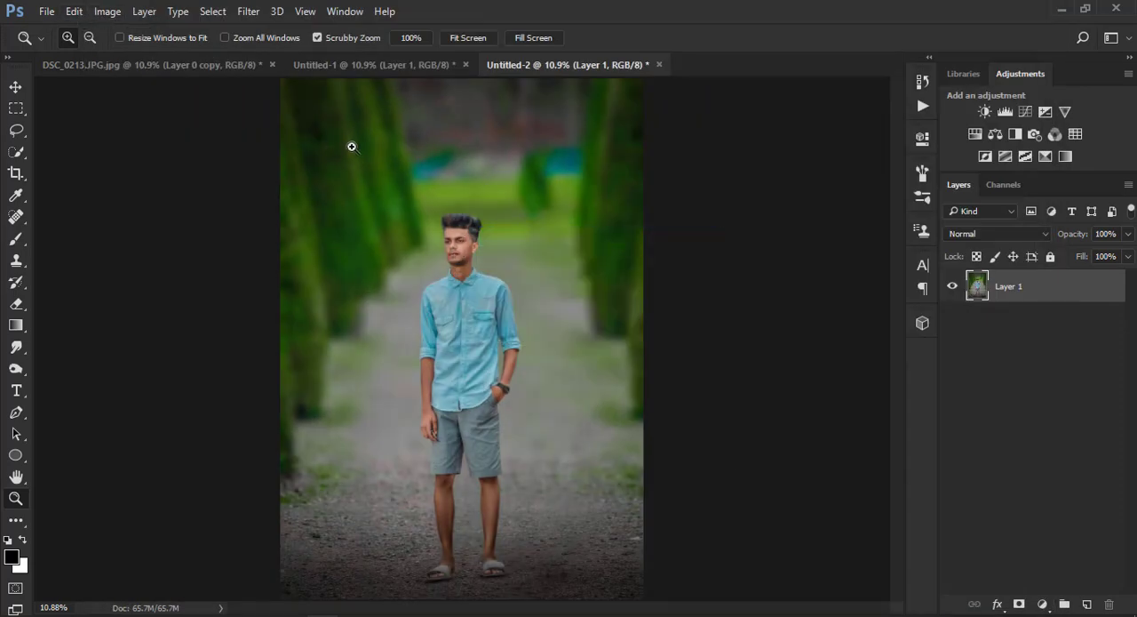
{"action": "left_click_drag", "start_coordinate": [352, 147], "coordinate": [452, 154]}
{"action": "right_click", "coordinate": [452, 154]}
{"action": "left_click", "coordinate": [497, 167]}
{"action": "left_click", "coordinate": [107, 11]}
{"action": "mouse_move", "coordinate": [244, 62]}
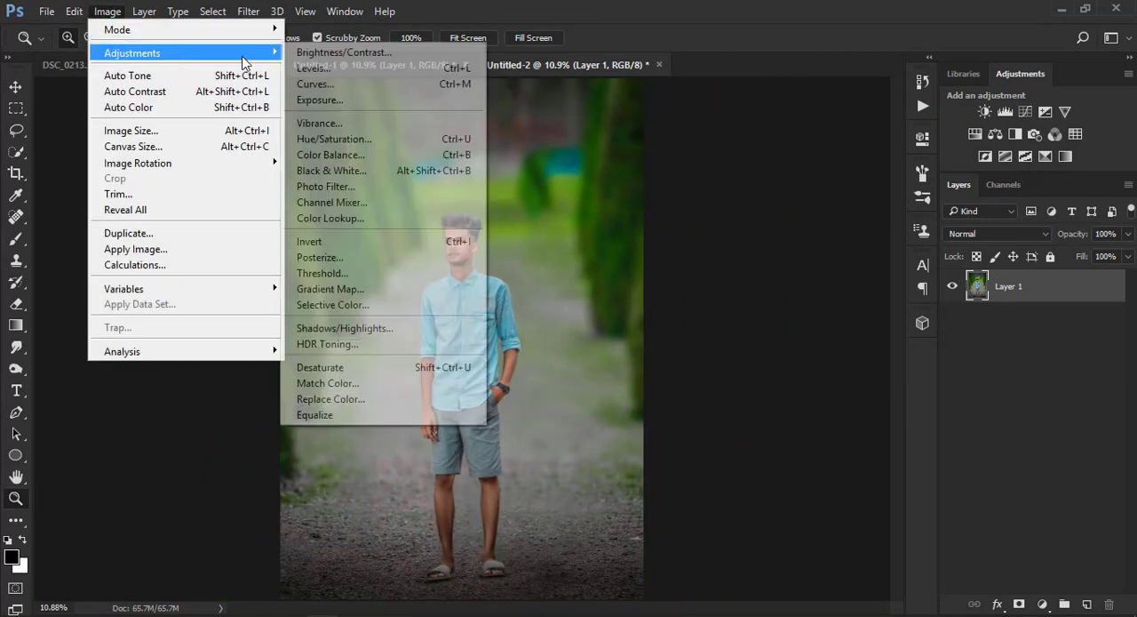
{"action": "left_click", "coordinate": [332, 305]}
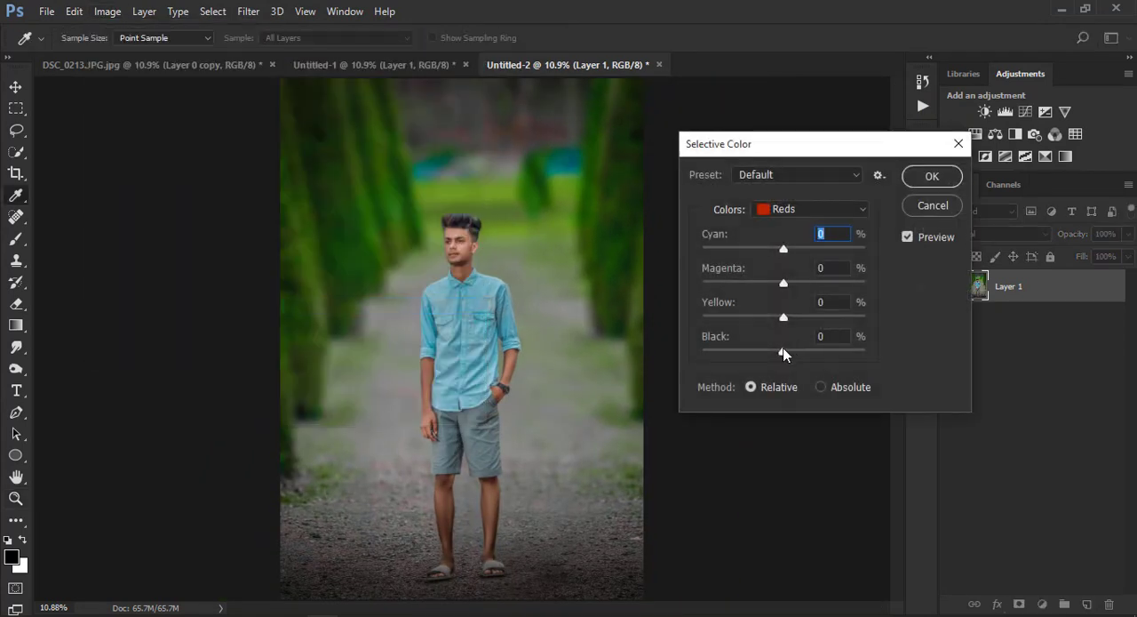
{"action": "left_click", "coordinate": [921, 177]}
Apply Camera Raw noise reduction to the photo with Luminance set to 39
{"action": "right_click", "coordinate": [512, 271]}
{"action": "left_click", "coordinate": [532, 278]}
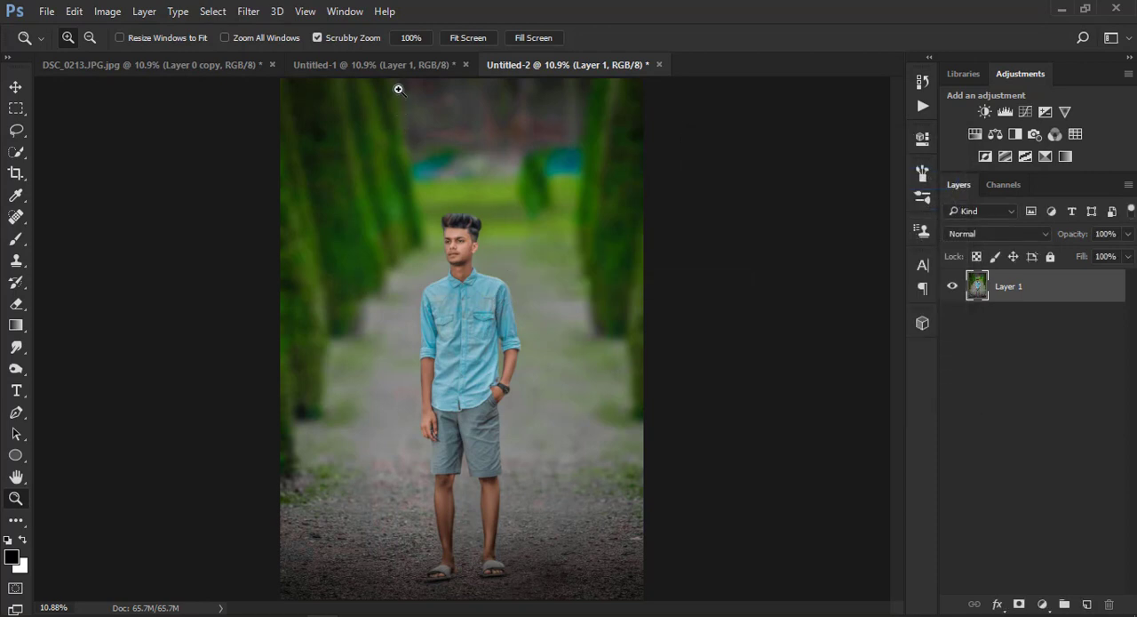
{"action": "left_click", "coordinate": [248, 11]}
{"action": "left_click", "coordinate": [289, 104]}
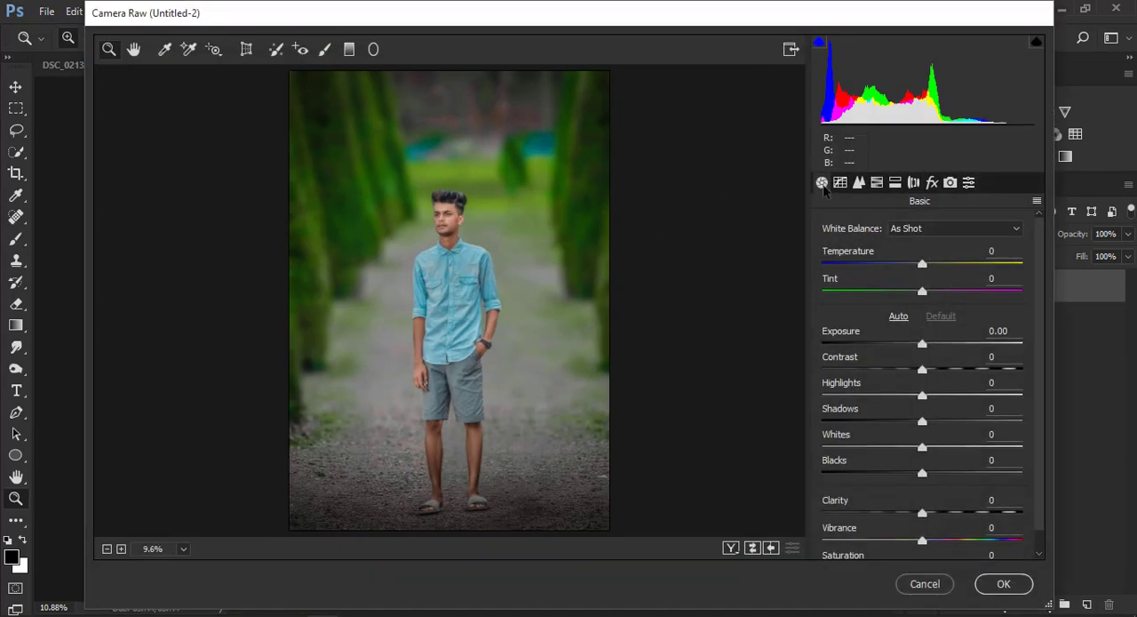
{"action": "left_click", "coordinate": [858, 183]}
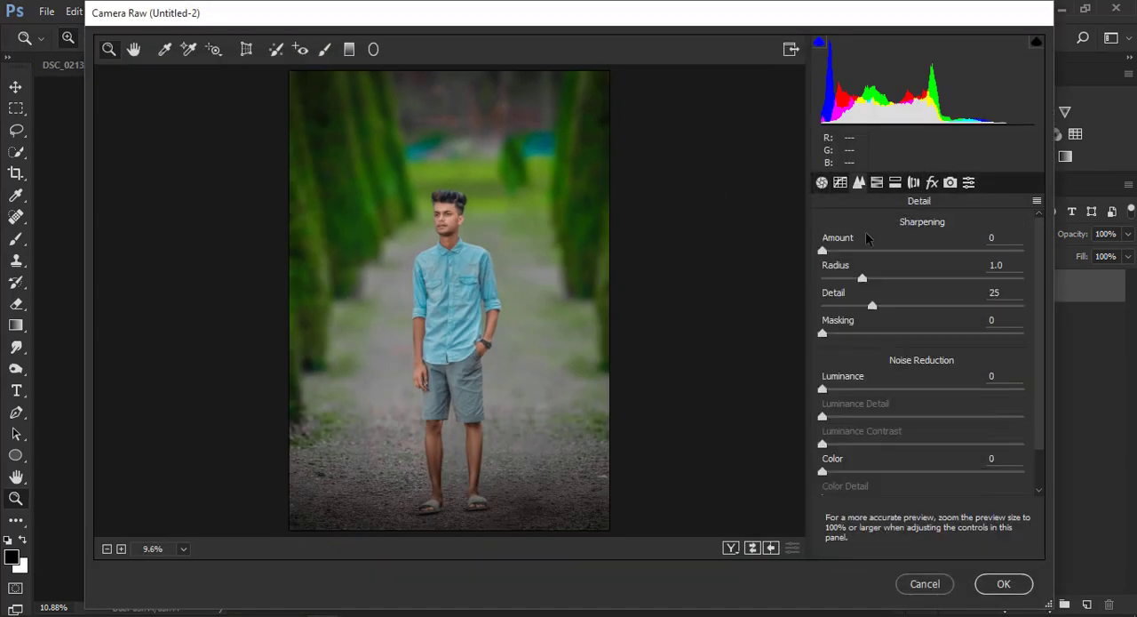
{"action": "left_click_drag", "start_coordinate": [853, 391], "coordinate": [889, 390]}
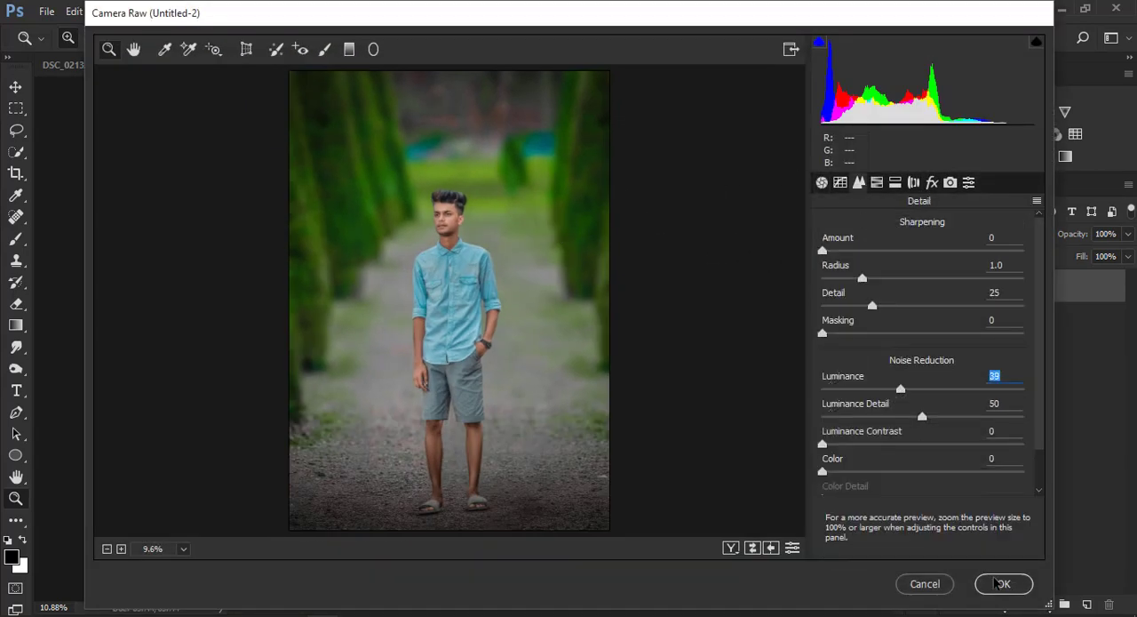
{"action": "left_click", "coordinate": [999, 583]}
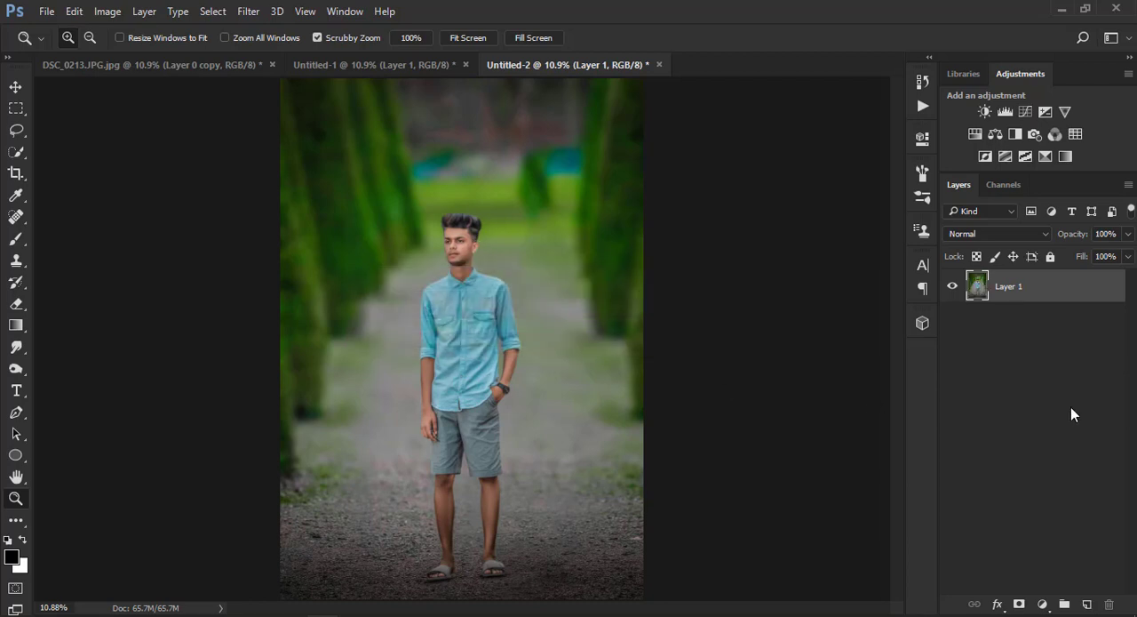
Duplicate Layer 1 and stroke the copy with a 50 px white (ffffff) border, centered at 100% opacity
{"action": "left_click_drag", "start_coordinate": [1057, 286], "coordinate": [1086, 604]}
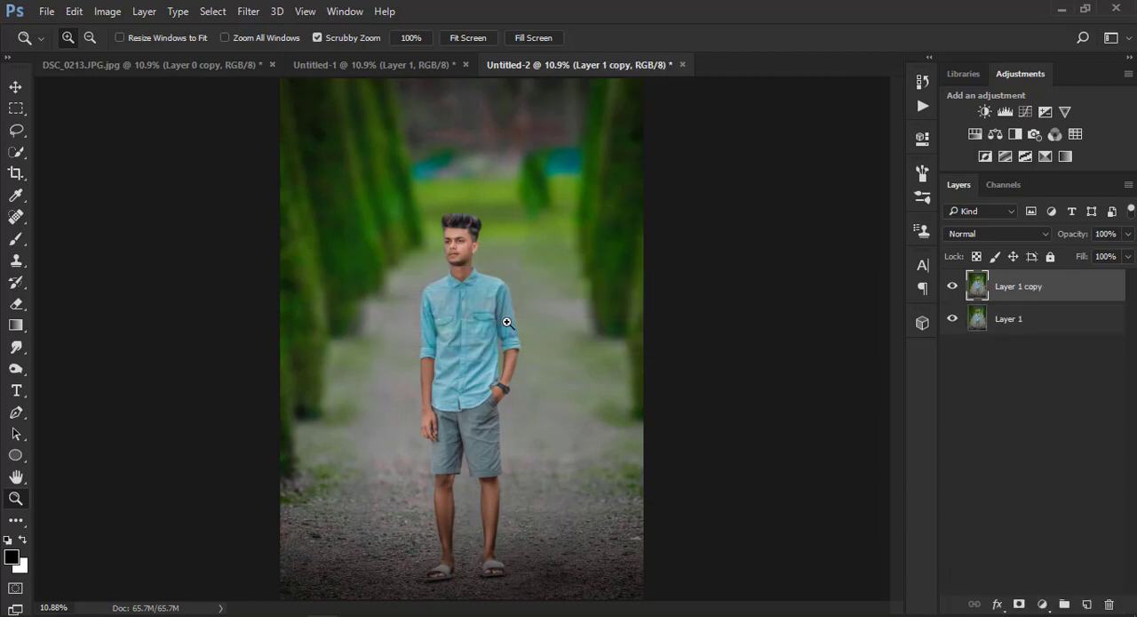
{"action": "left_click", "coordinate": [78, 12]}
{"action": "left_click", "coordinate": [145, 278]}
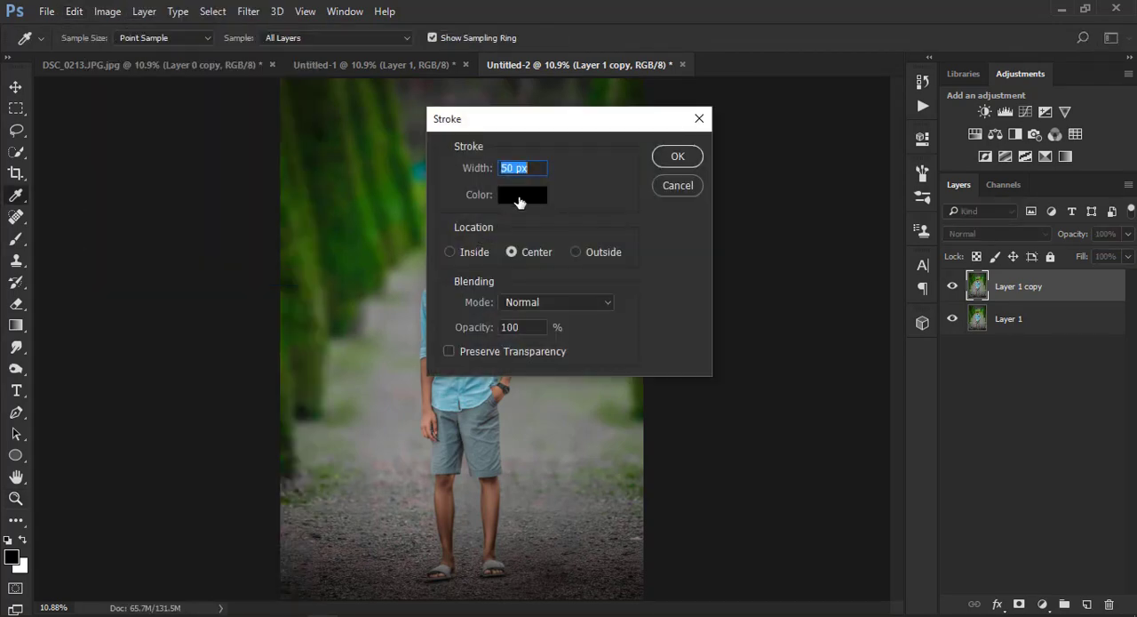
{"action": "left_click", "coordinate": [525, 196]}
{"action": "type", "text": "ffffff"}
{"action": "key", "text": "Return"}
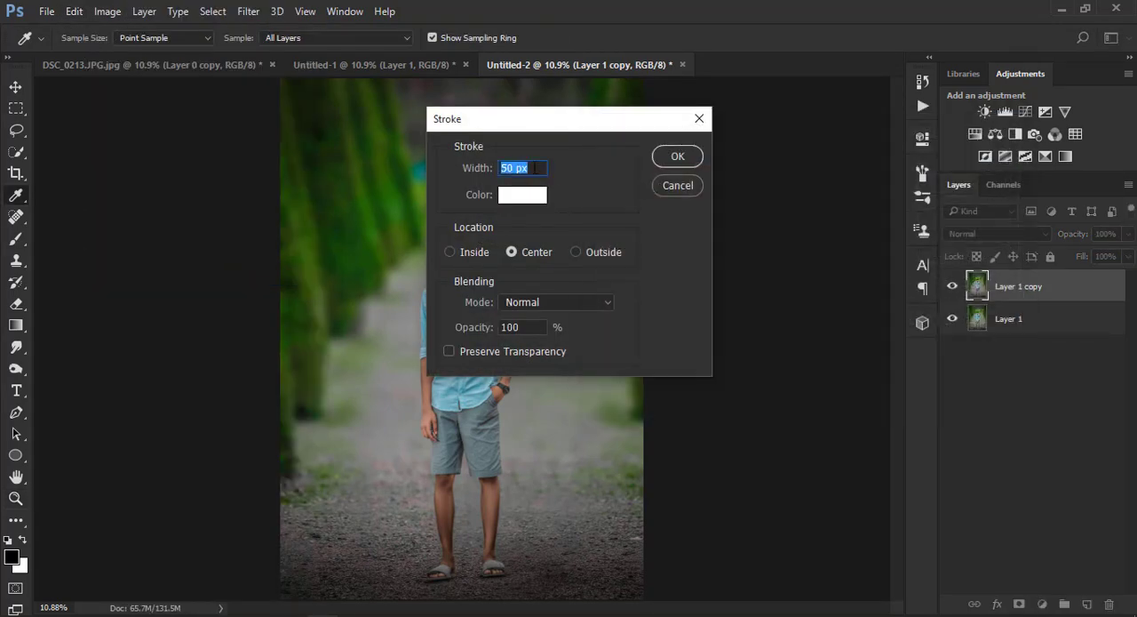
{"action": "left_click", "coordinate": [678, 157]}
{"action": "key", "text": "z"}
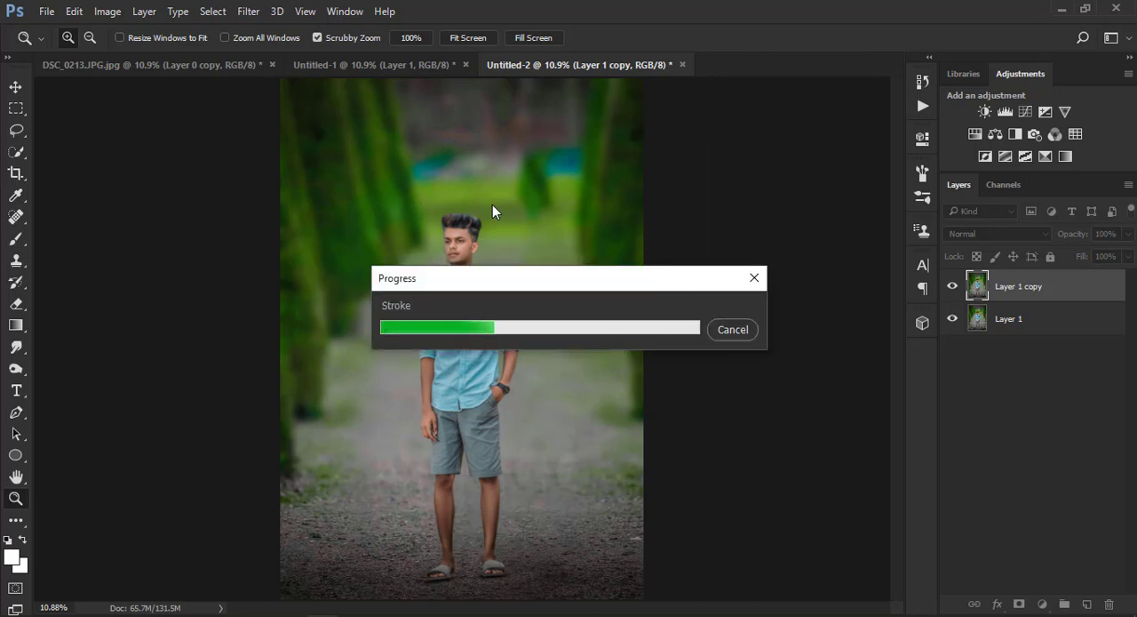
{"action": "right_click", "coordinate": [558, 197]}
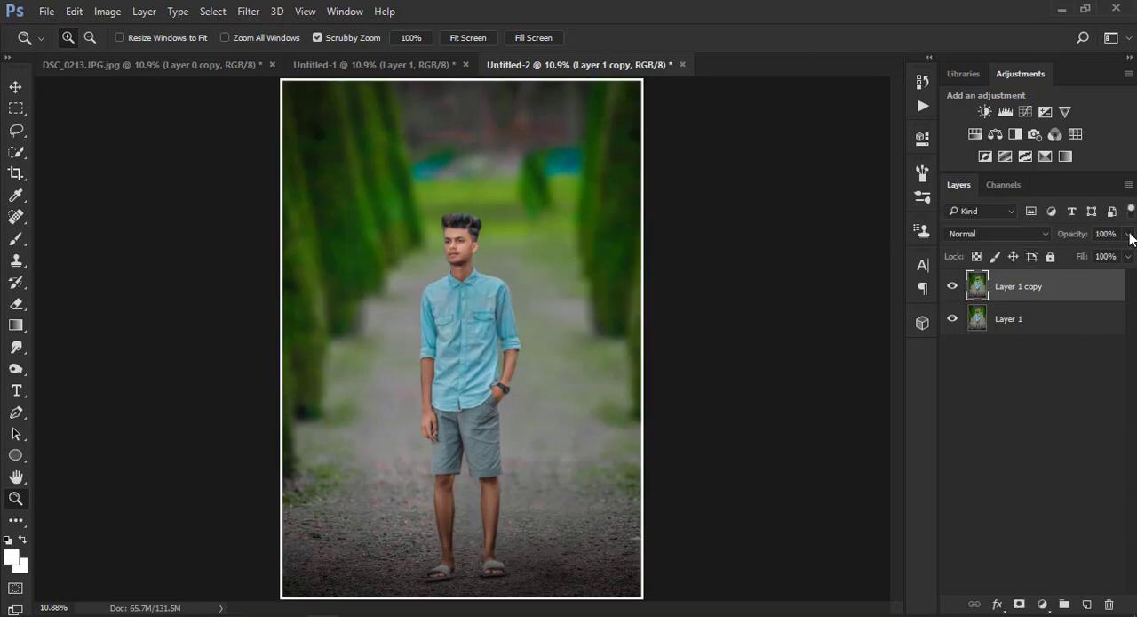
Lower the opacity of the bordered layer copy and merge the visible layers
{"action": "left_click_drag", "start_coordinate": [1128, 234], "coordinate": [1091, 256]}
{"action": "right_click", "coordinate": [1036, 322]}
{"action": "left_click", "coordinate": [764, 588]}
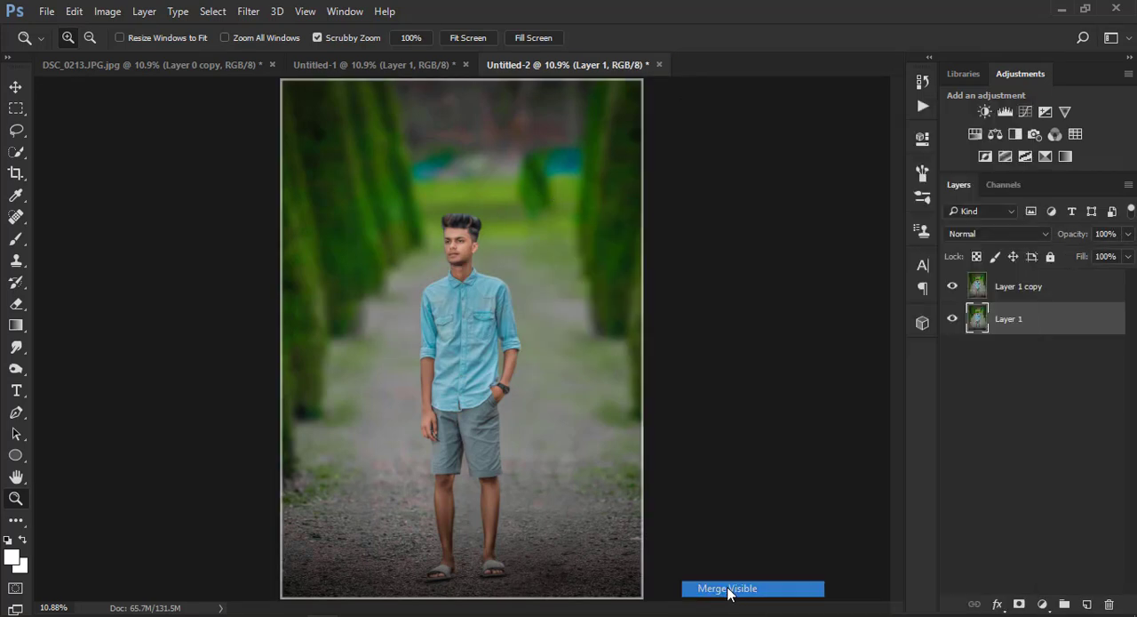
{"action": "right_click", "coordinate": [366, 155]}
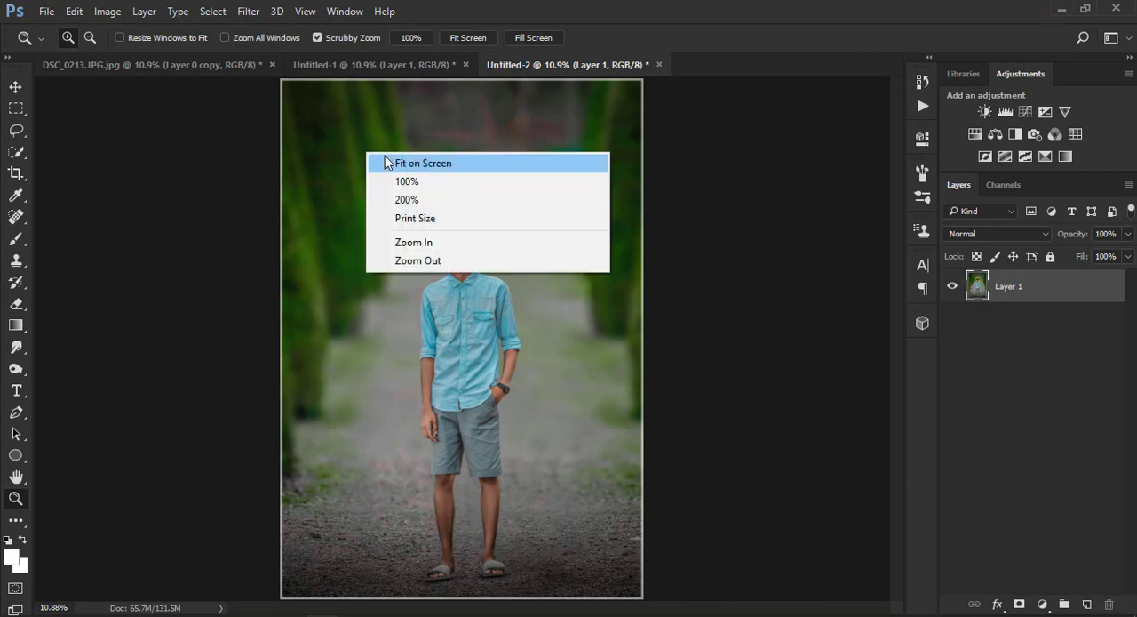
{"action": "key", "text": "Escape"}
Open ADVANCED LOGO TOP 1.png from the logo folder on the PHOTOS (H:) drive
{"action": "left_click", "coordinate": [47, 10]}
{"action": "left_click", "coordinate": [65, 46]}
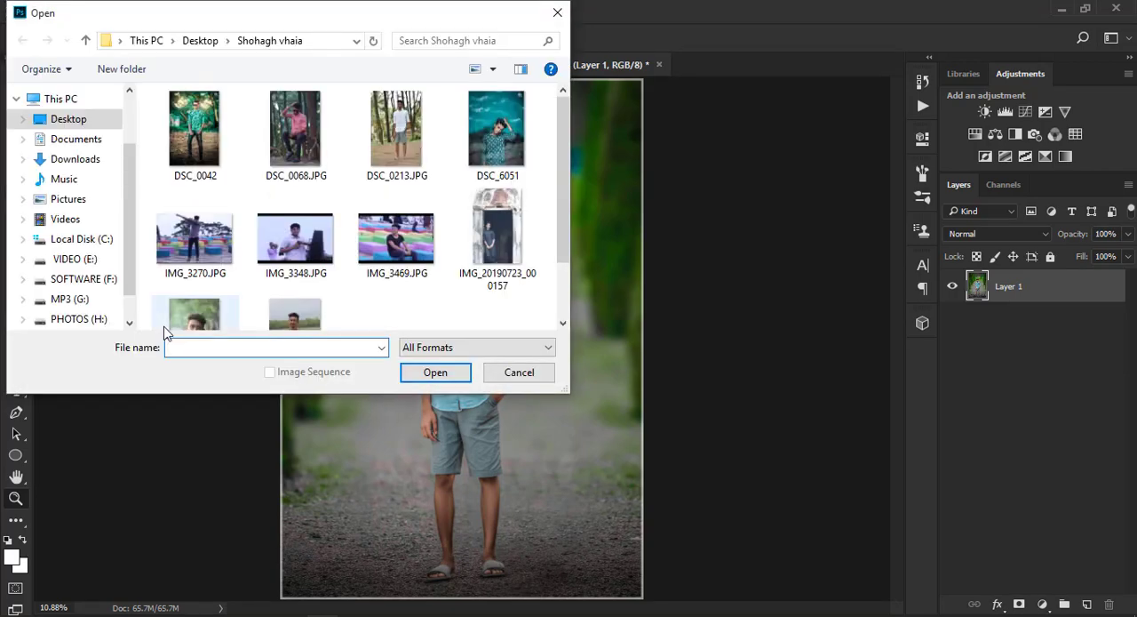
{"action": "left_click", "coordinate": [67, 318]}
{"action": "double_click", "coordinate": [213, 118]}
{"action": "double_click", "coordinate": [213, 118]}
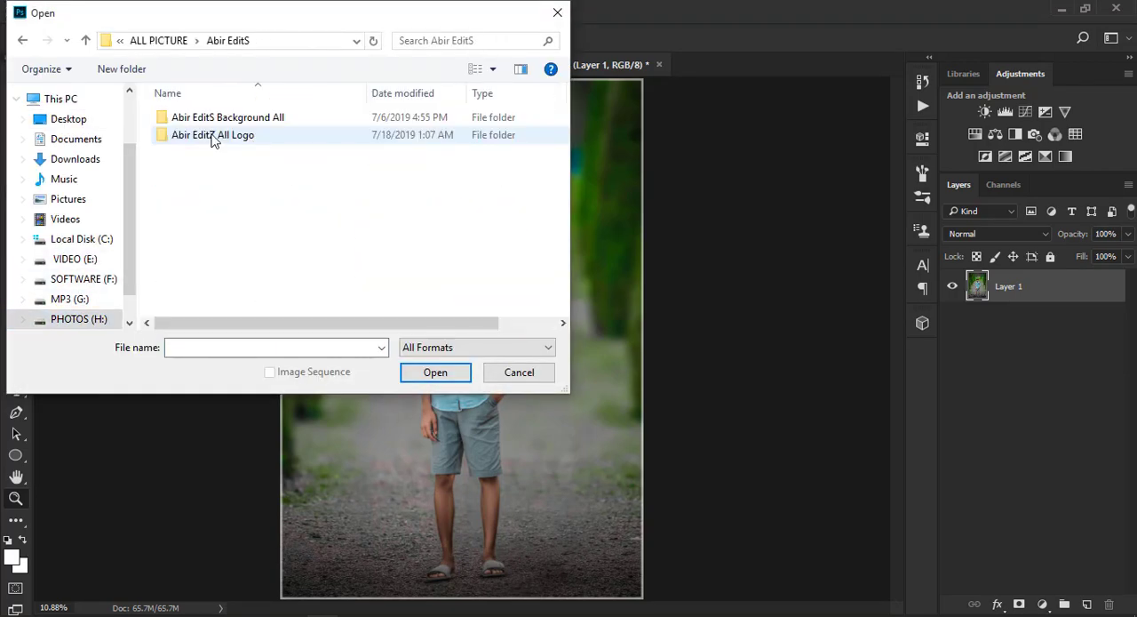
{"action": "double_click", "coordinate": [213, 141]}
{"action": "left_click", "coordinate": [497, 142]}
{"action": "left_click", "coordinate": [443, 372]}
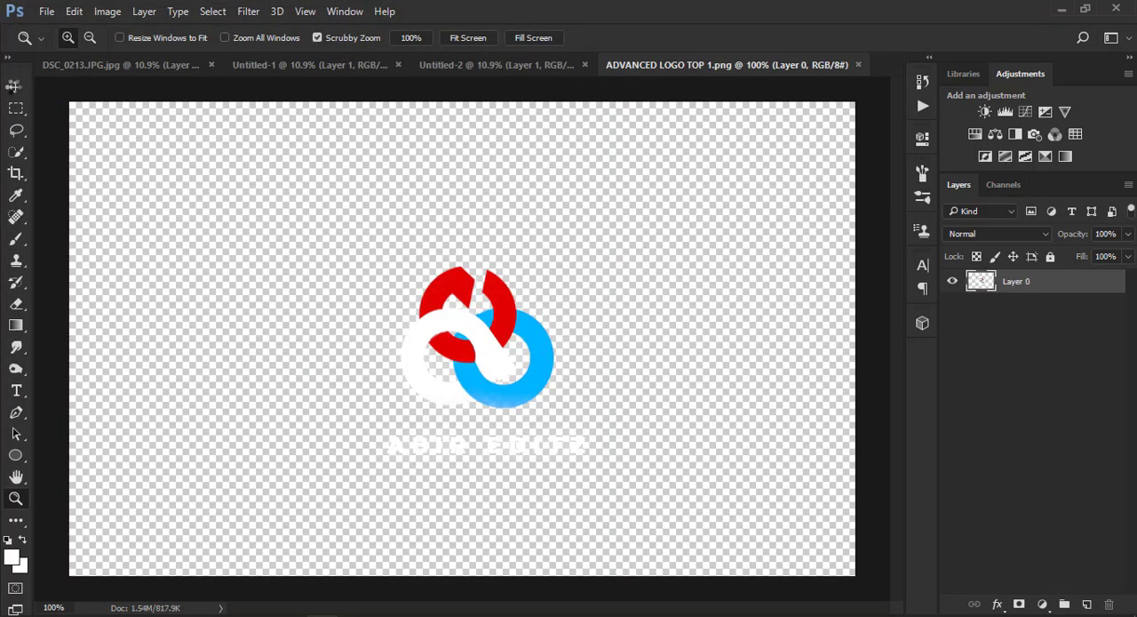
Copy the logo into Untitled-2, place it in the photo's upper-right corner, and enlarge it to about 137%
{"action": "left_click", "coordinate": [15, 86]}
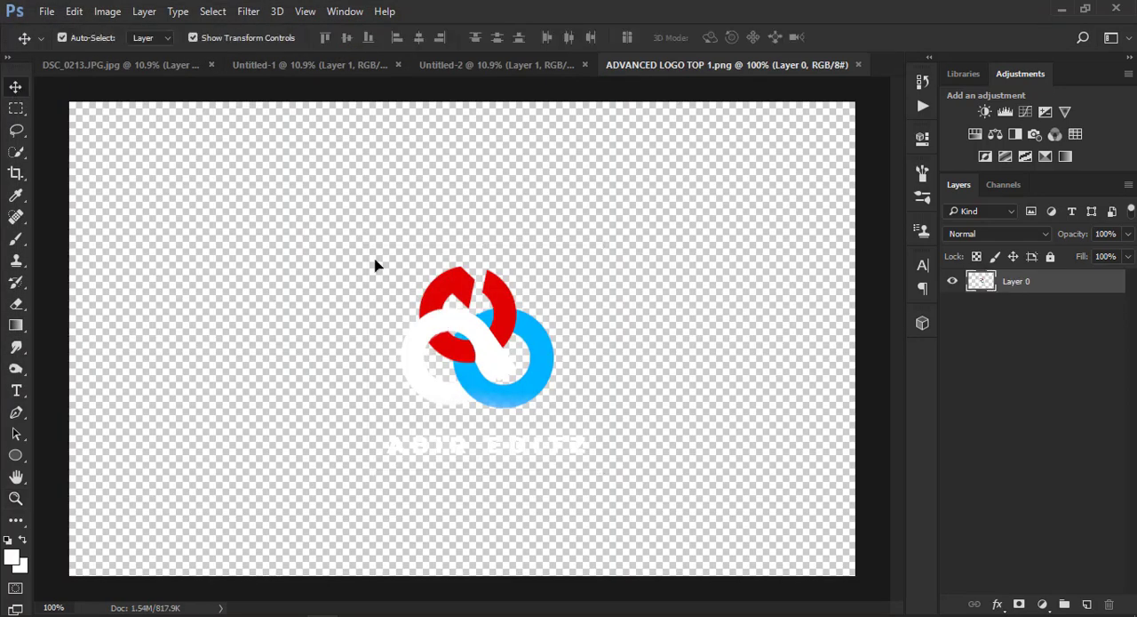
{"action": "left_click_drag", "start_coordinate": [375, 264], "coordinate": [527, 159]}
{"action": "left_click_drag", "start_coordinate": [458, 80], "coordinate": [507, 162]}
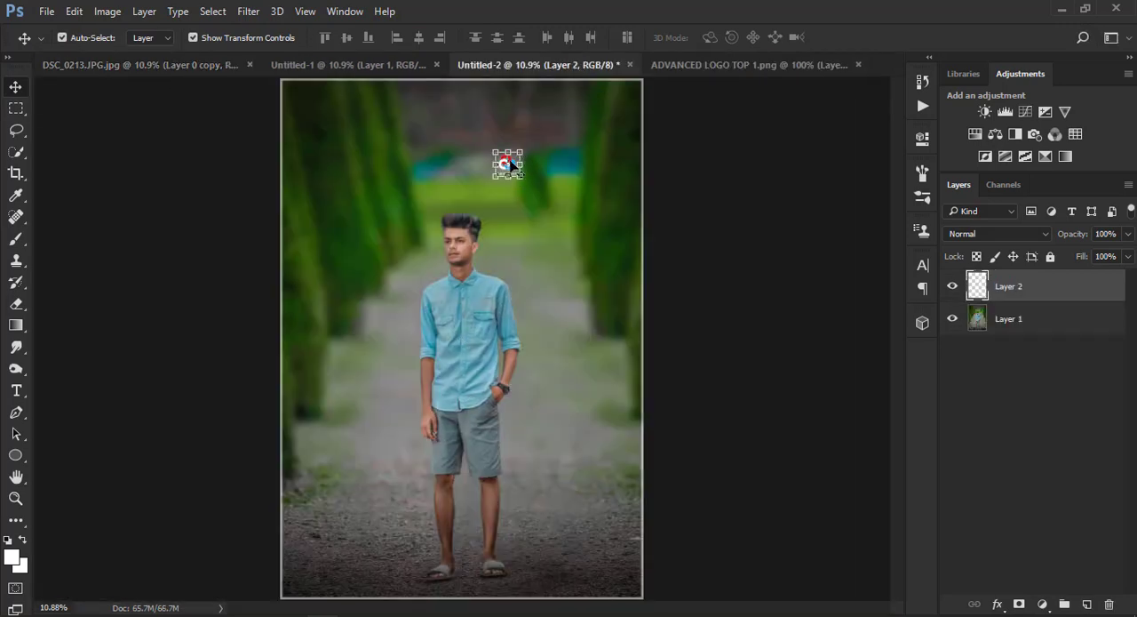
{"action": "left_click_drag", "start_coordinate": [521, 152], "coordinate": [621, 103]}
{"action": "left_click", "coordinate": [708, 37]}
{"action": "key", "text": "ctrl+t"}
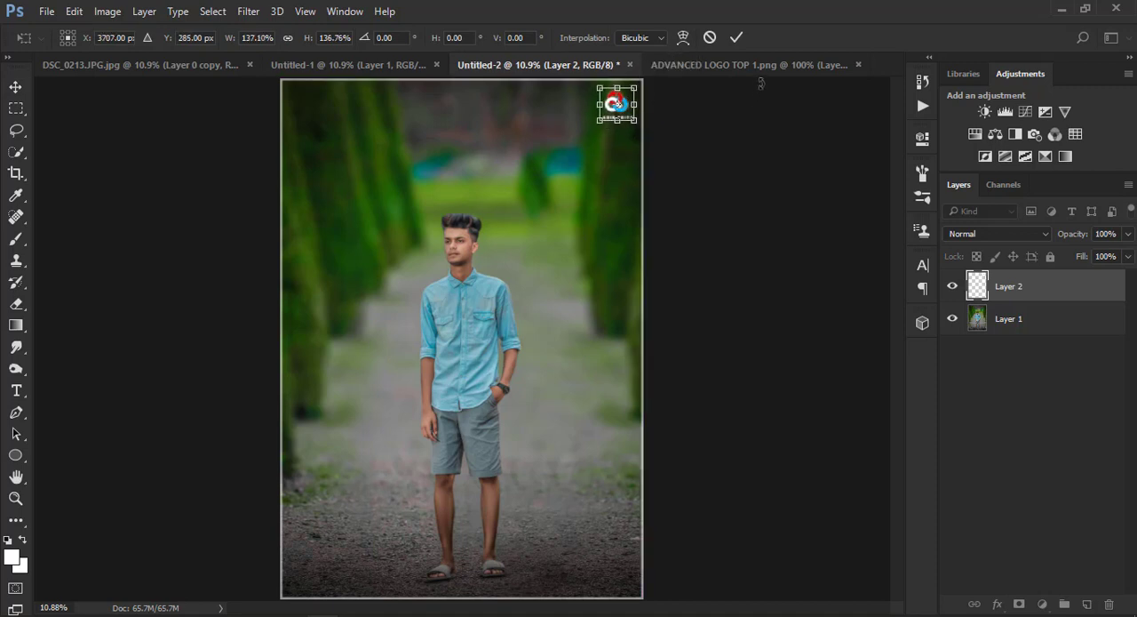
{"action": "key", "text": "Return"}
Shrink the logo slightly and position it closer to the photo's upper-right corner
{"action": "left_click", "coordinate": [16, 498]}
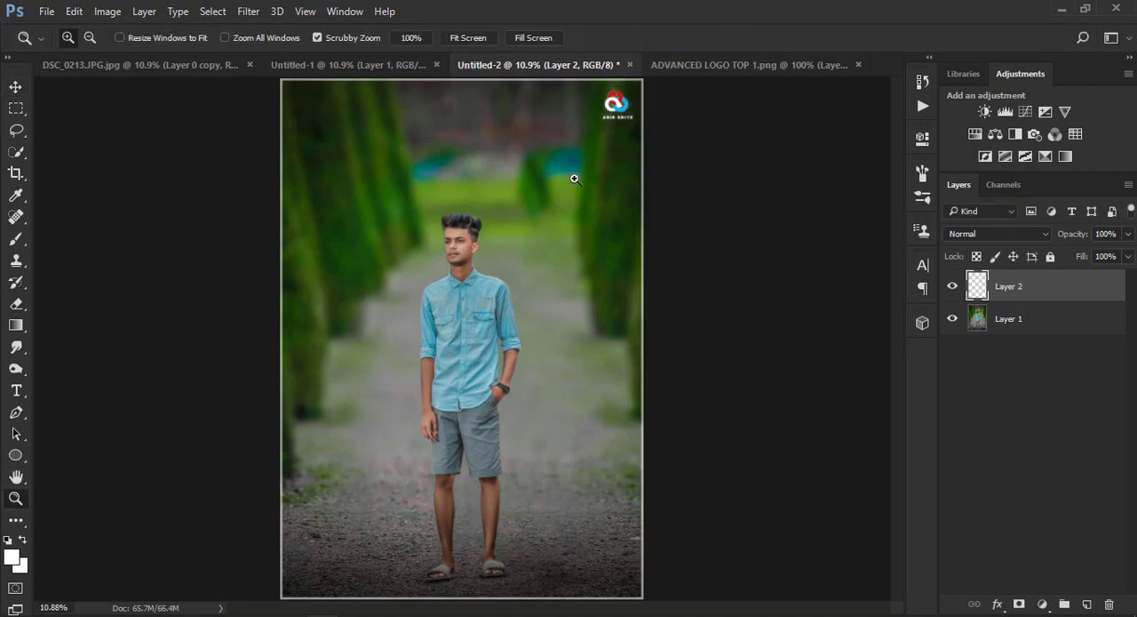
{"action": "right_click", "coordinate": [439, 146]}
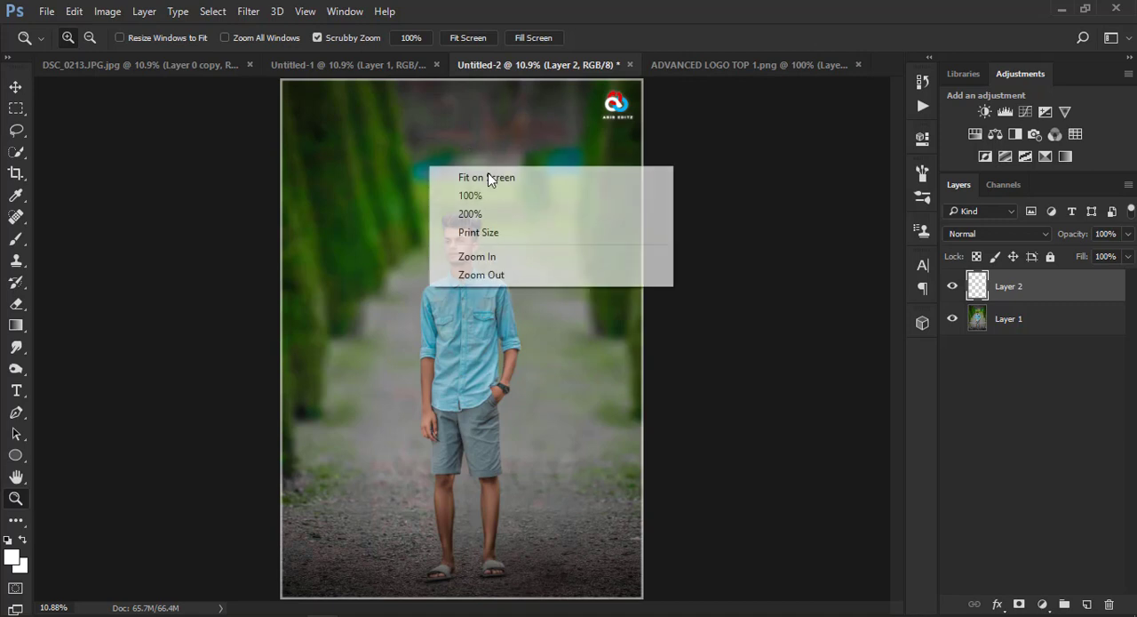
{"action": "left_click", "coordinate": [487, 174]}
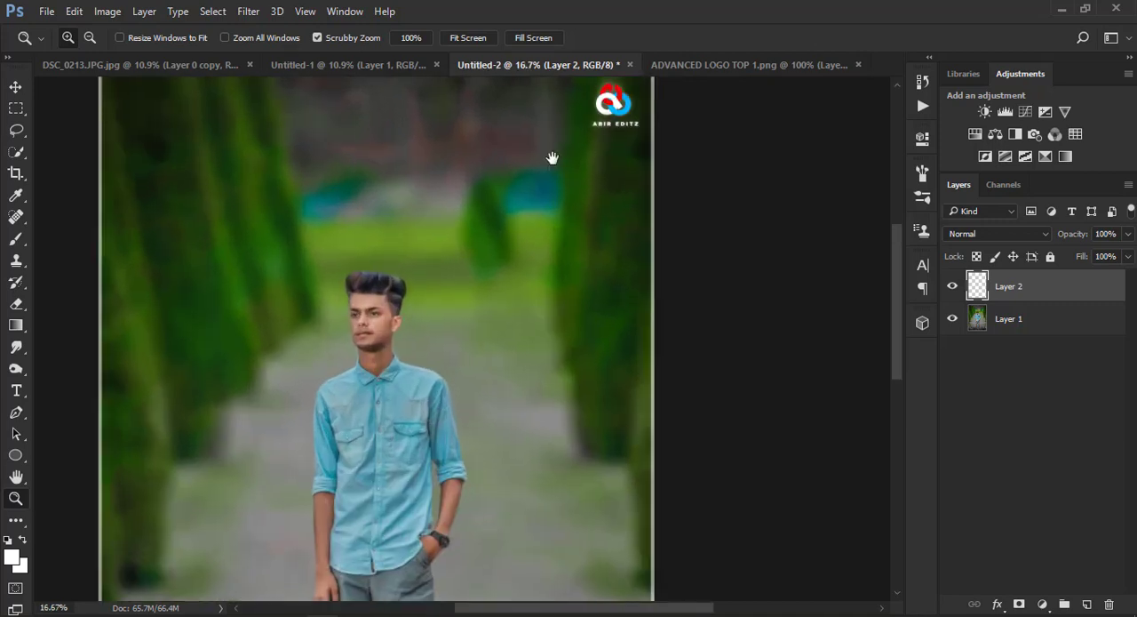
{"action": "left_click_drag", "start_coordinate": [551, 158], "coordinate": [536, 238]}
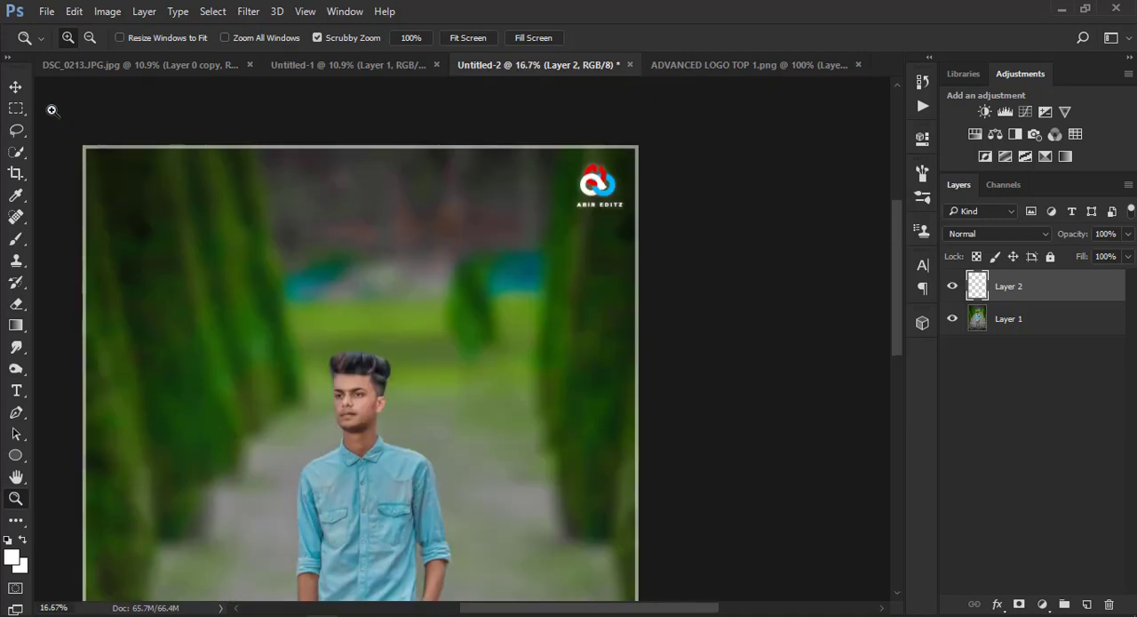
{"action": "left_click", "coordinate": [16, 87]}
{"action": "left_click_drag", "start_coordinate": [625, 159], "coordinate": [625, 159]}
{"action": "left_click", "coordinate": [737, 37]}
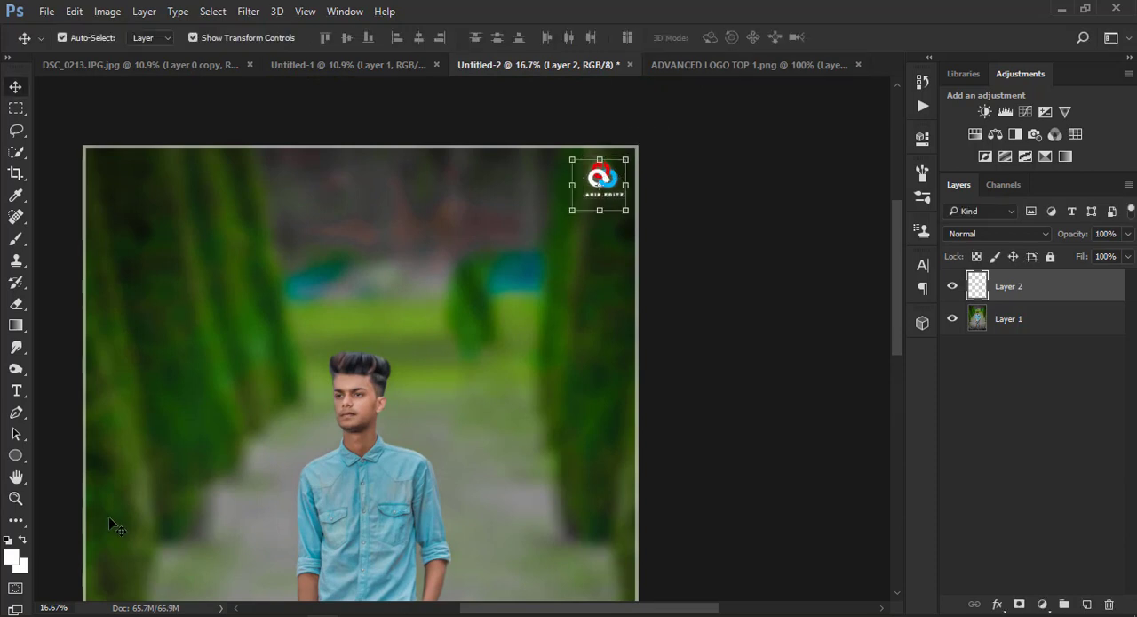